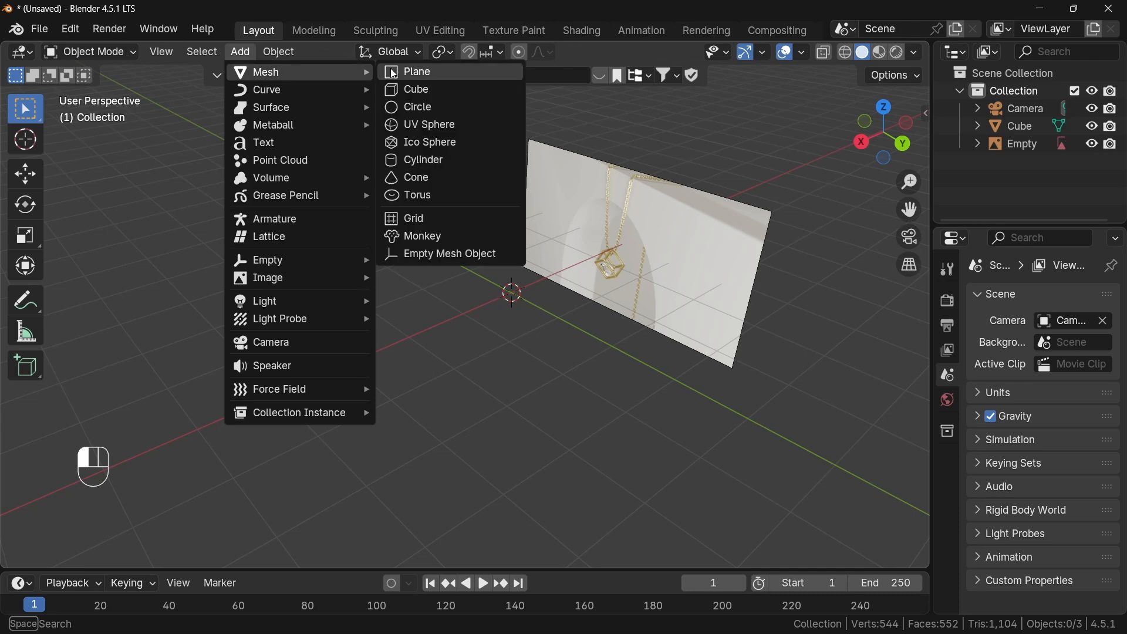
Add a cube and delete only its faces, keeping the vertices and edges as a wire cube.
left_click(414, 86)
key("Tab")
key("x")
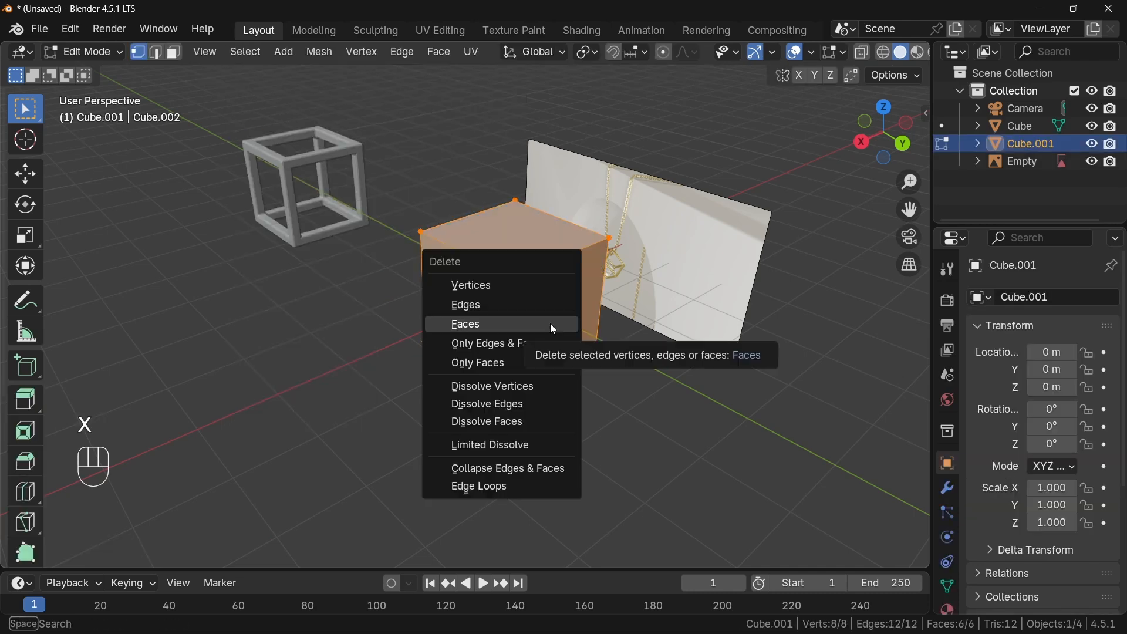
left_click(534, 361)
Add a Skin modifier to the wire cube and scale the skin radius of all vertices to about 0.35.
left_click(949, 488)
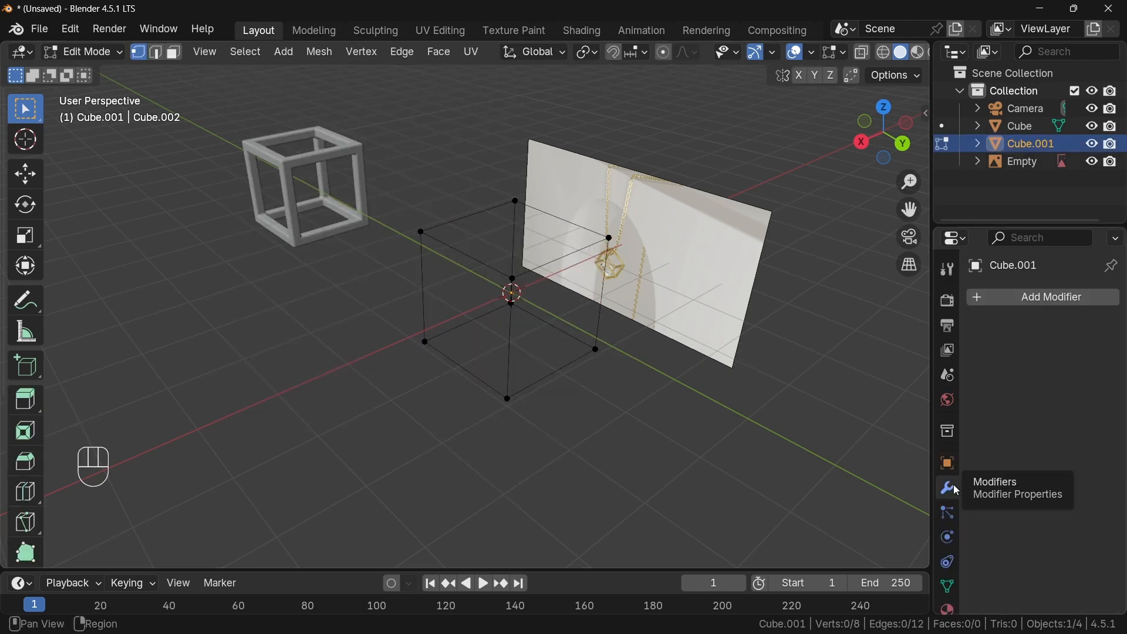
left_click(1035, 298)
mouse_move(964, 349)
left_click(786, 255)
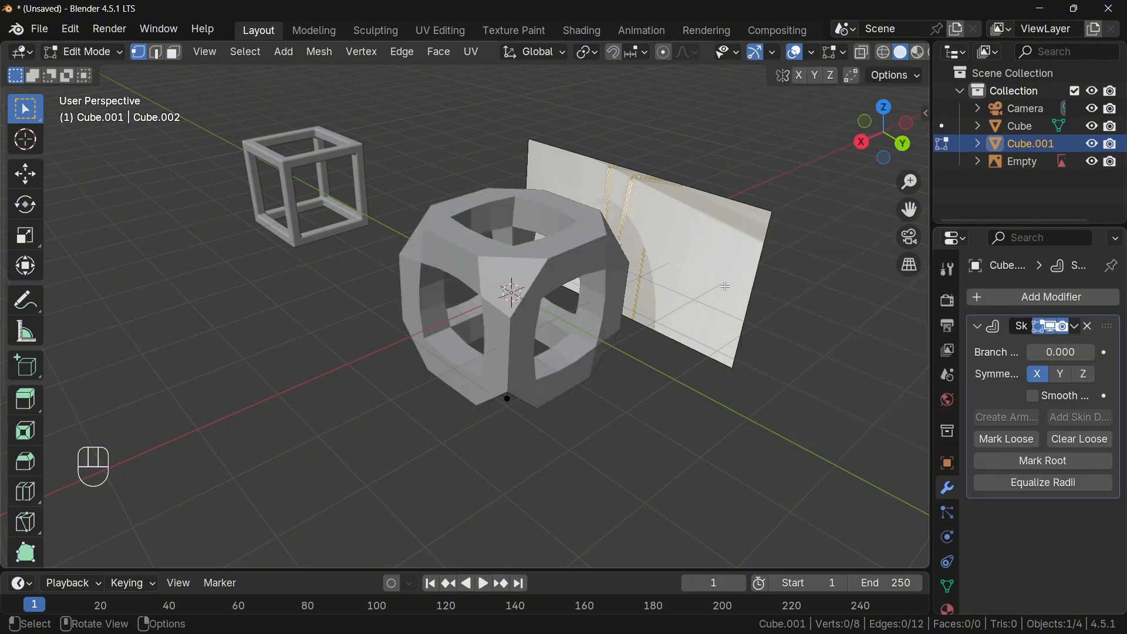
key("a")
key("ctrl+a")
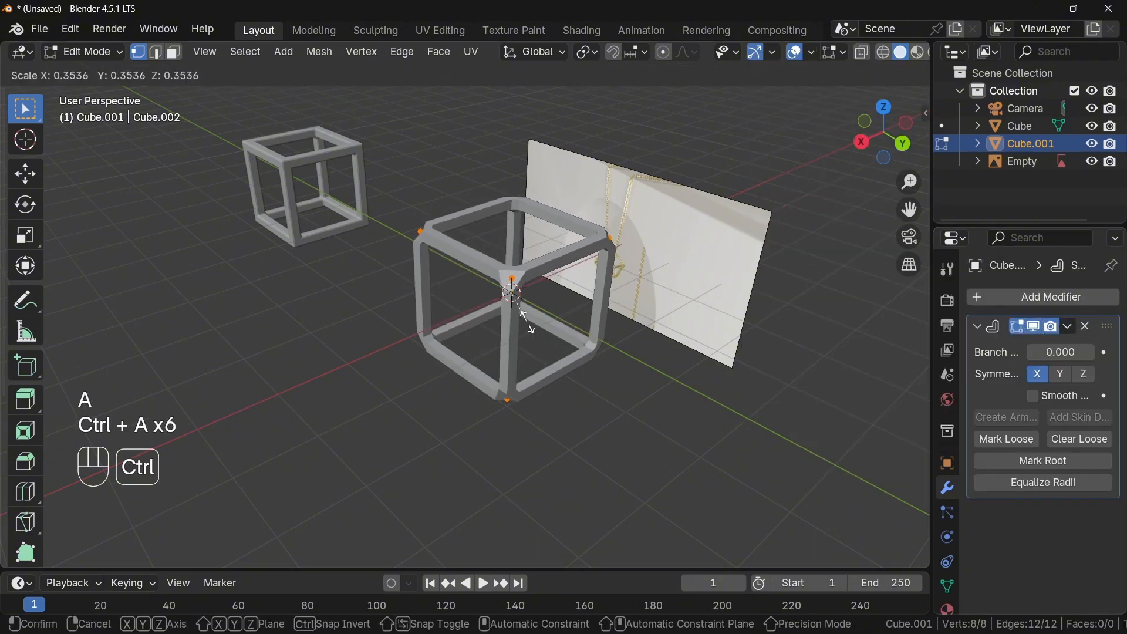
Apply the Skin modifier and add a level 2 Subdivision Surface modifier to the frame.
key("Tab")
key("Tab")
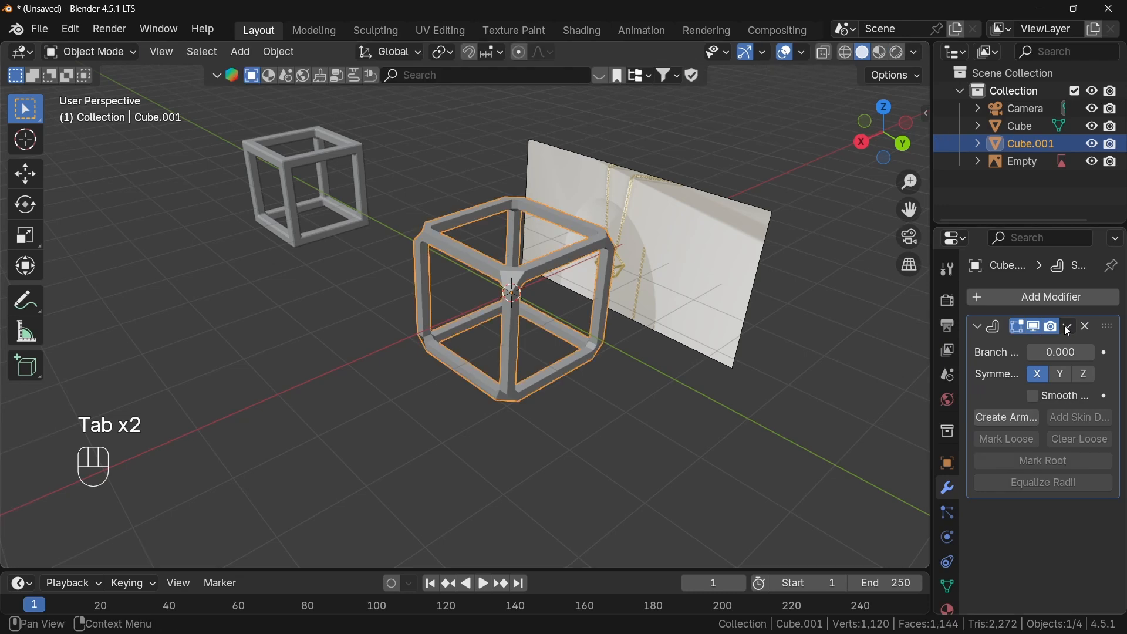
key("ctrl+2")
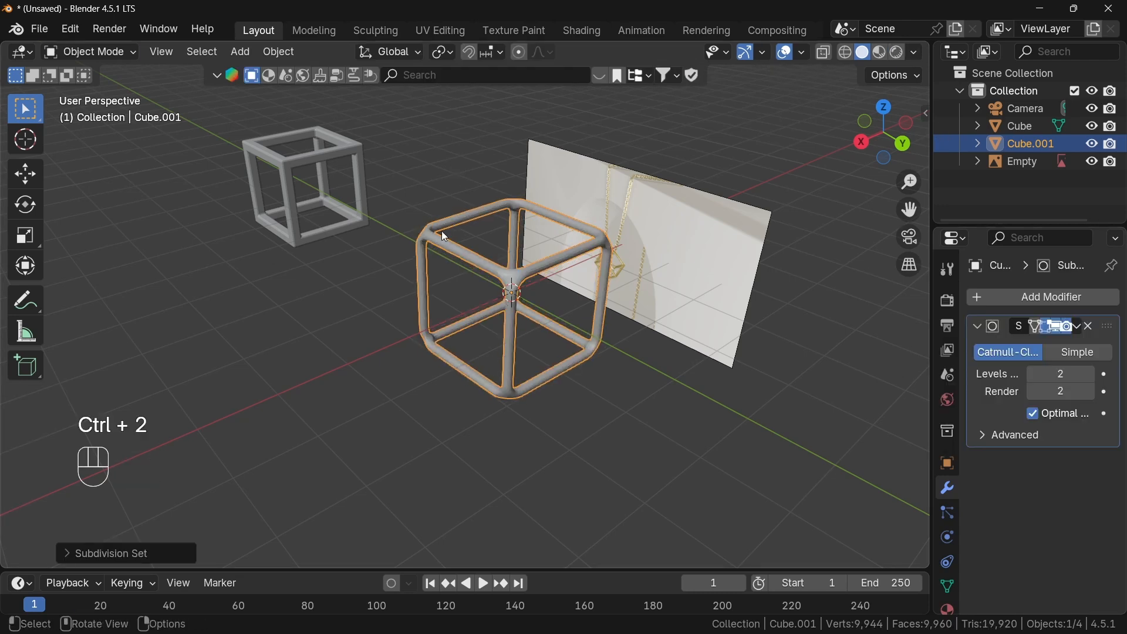
Compare the corners of the square-edged frame with the rounded skinned frame, and delete the skinned frame.
middle_click_drag(407, 224, 469, 285, "shift")
left_click(414, 249)
middle_click_drag(487, 420, 458, 328, "ctrl")
middle_click_drag(377, 249, 491, 284, "shift")
middle_click_drag(491, 285, 385, 301)
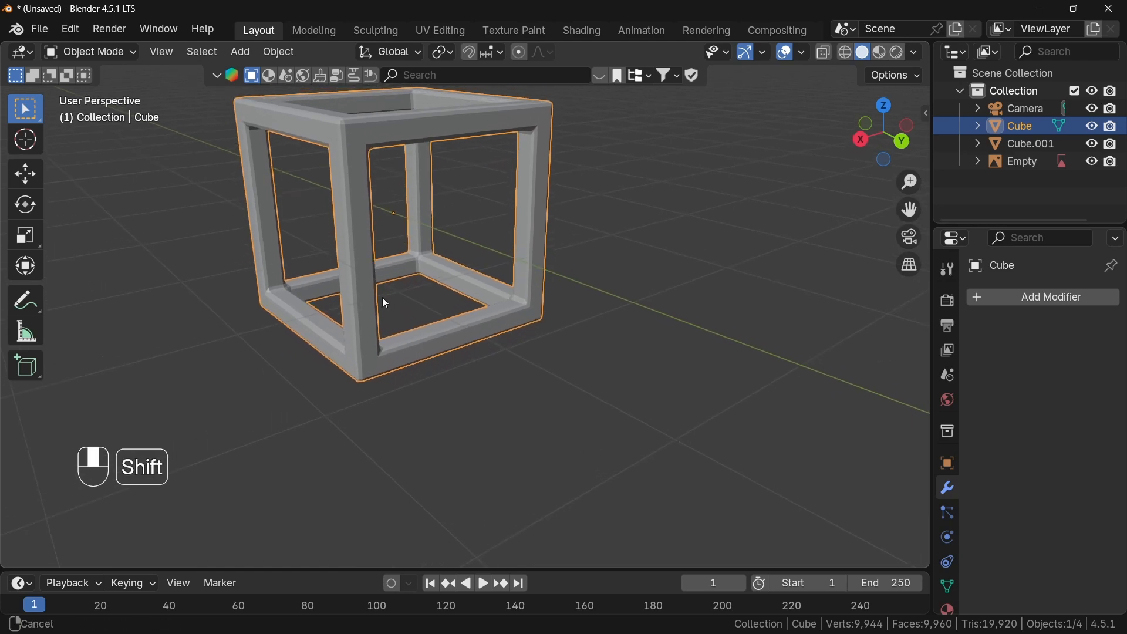
left_click(573, 301)
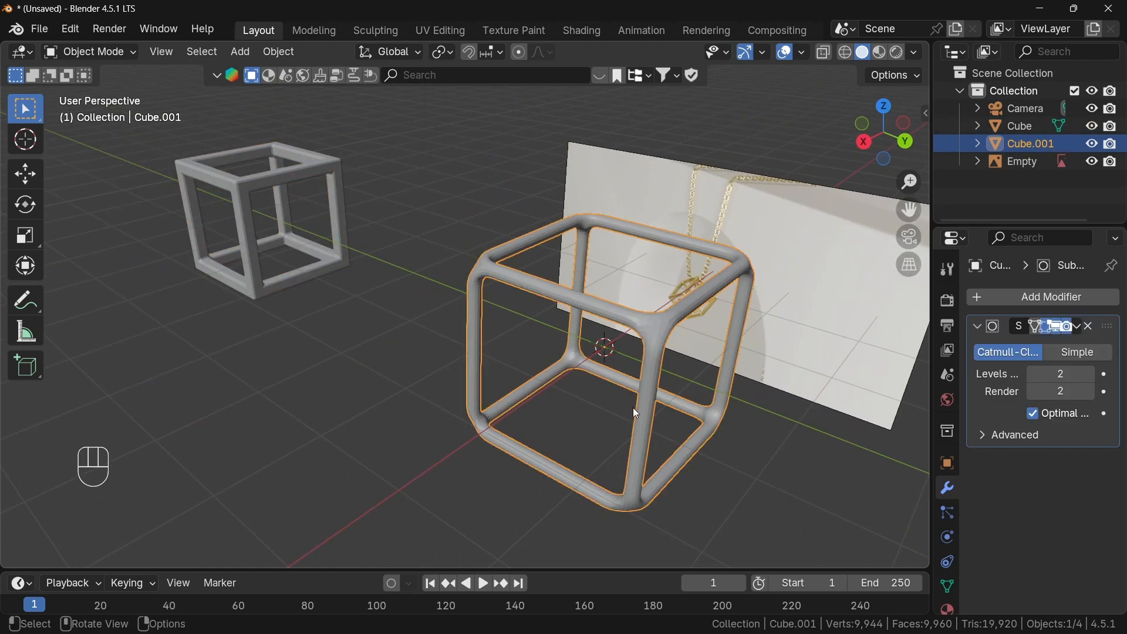
key("x")
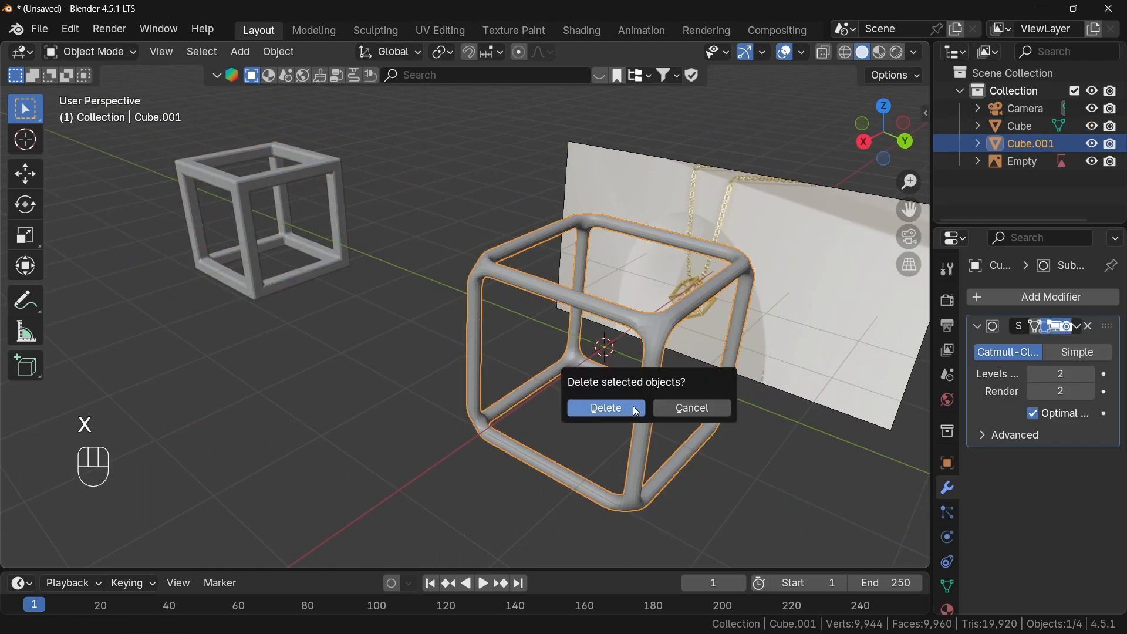
left_click(617, 406)
Add a new cube at the world origin.
left_click(242, 51)
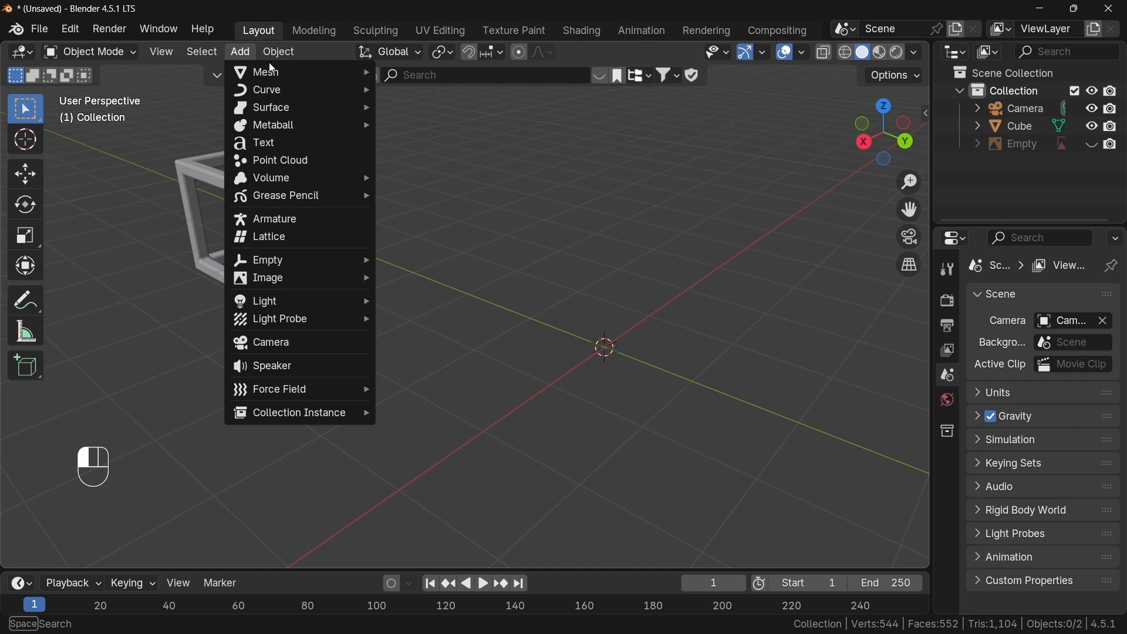
mouse_move(343, 75)
left_click(413, 92)
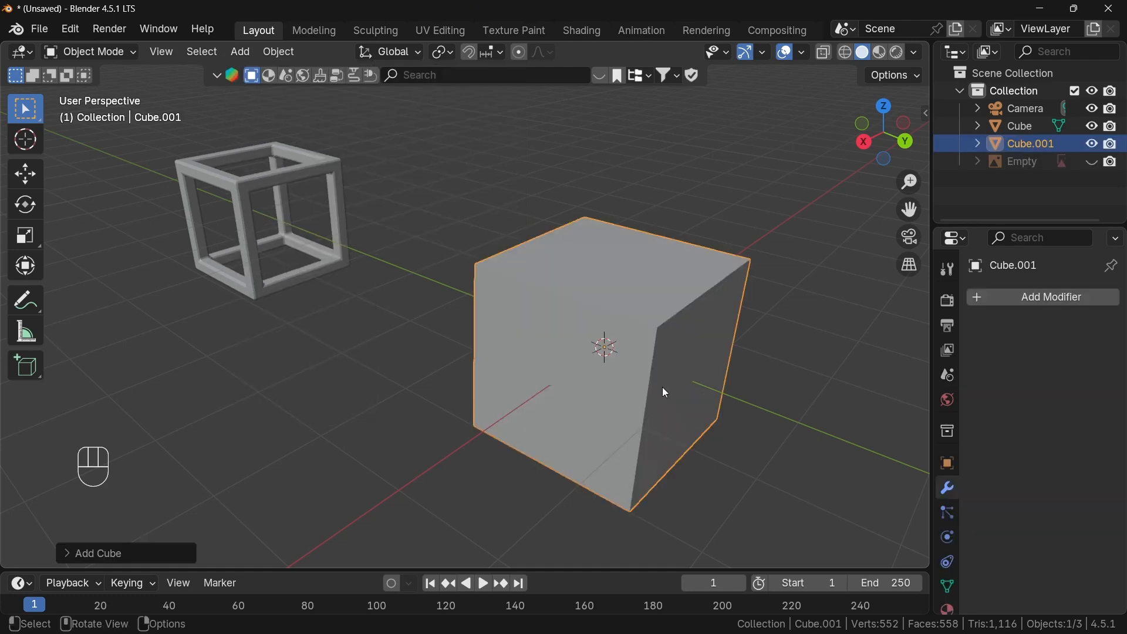
Move the cube 8 m along the X axis.
scroll(645, 392, "down", 2)
middle_click_drag(645, 393, 600, 375)
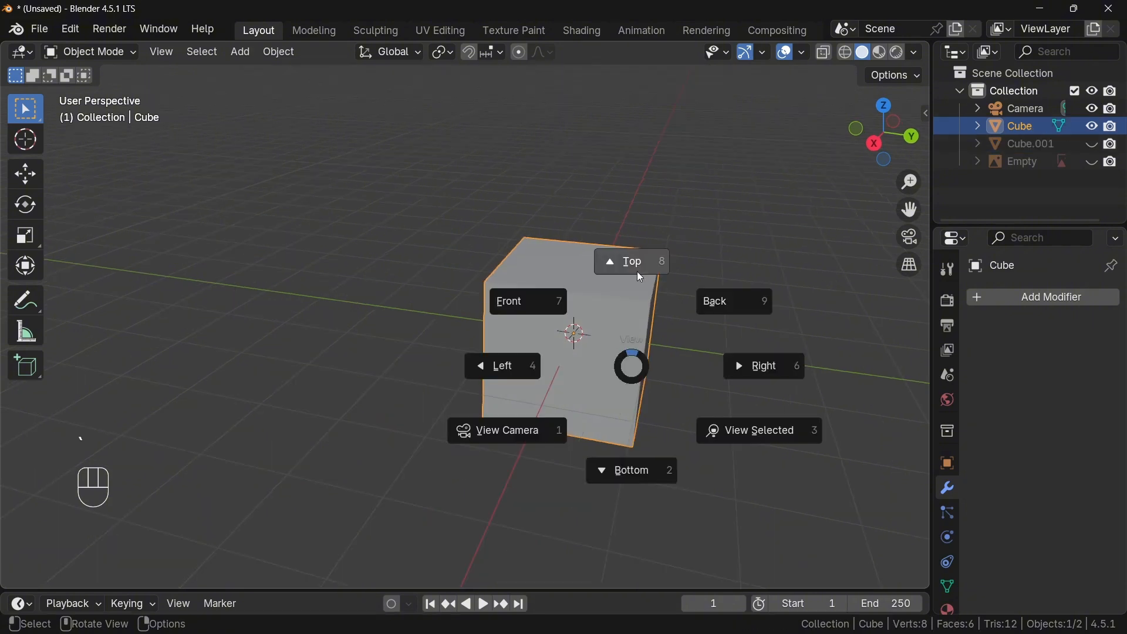
left_click(625, 261)
middle_click_drag(621, 269, 472, 310, "shift")
scroll(472, 310, "down", 2)
key("g")
key("x")
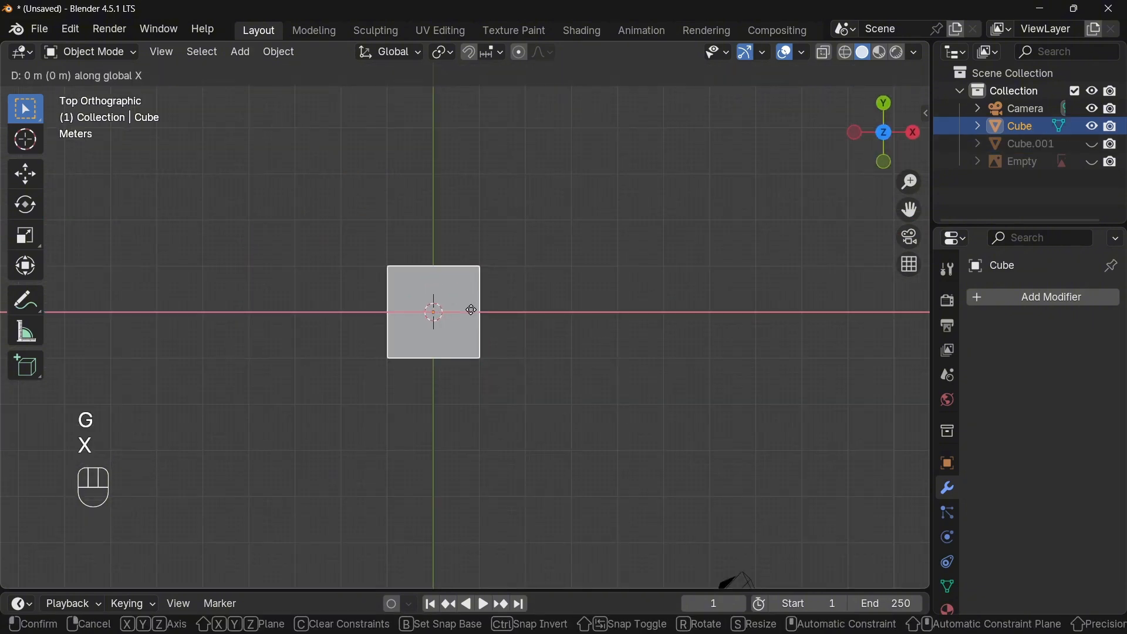
key("8")
key("Return")
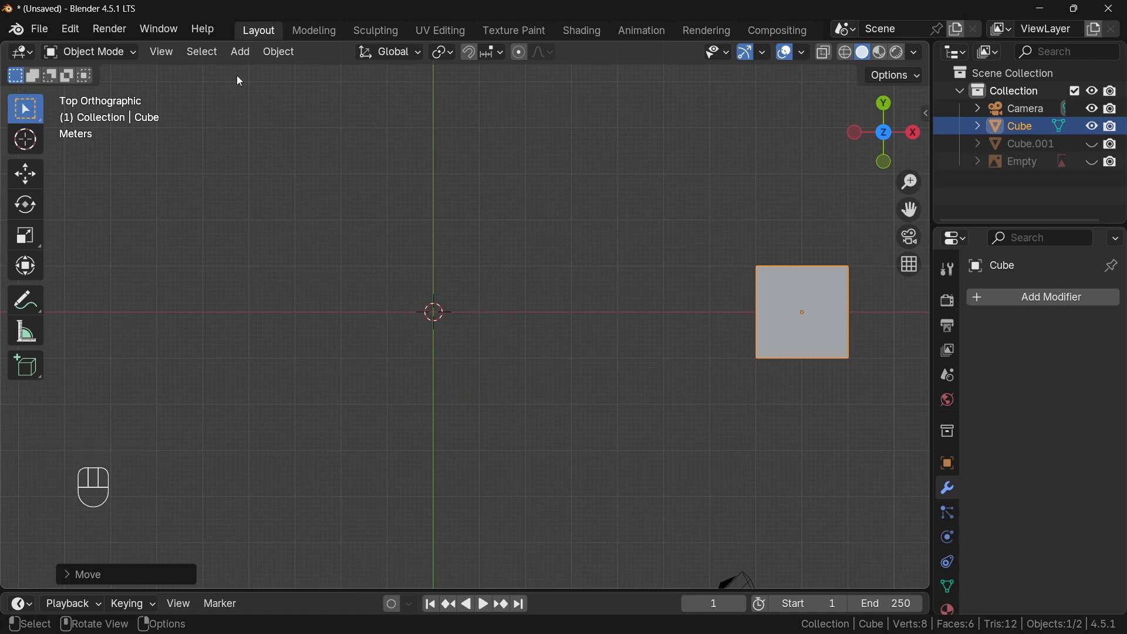
Add a Plain Axes empty at the world origin.
left_click(240, 51)
mouse_move(286, 258)
left_click(409, 260)
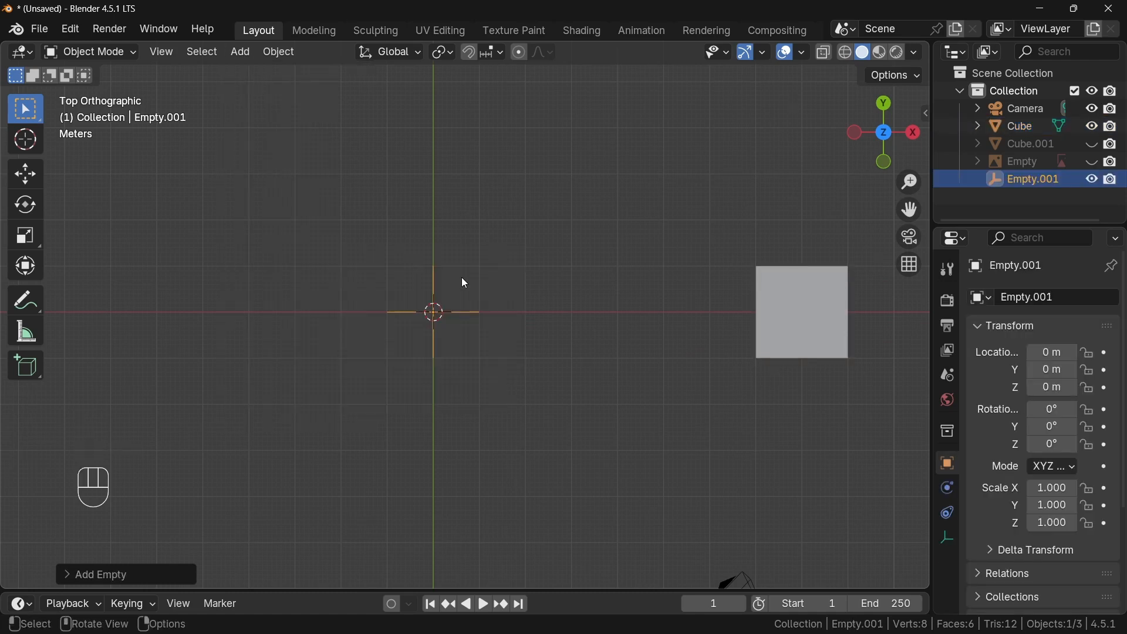
Move the cube 8 m along the Y axis.
left_click(807, 320)
scroll(808, 320, "down", 2)
middle_click_drag(577, 301, 562, 354, "shift")
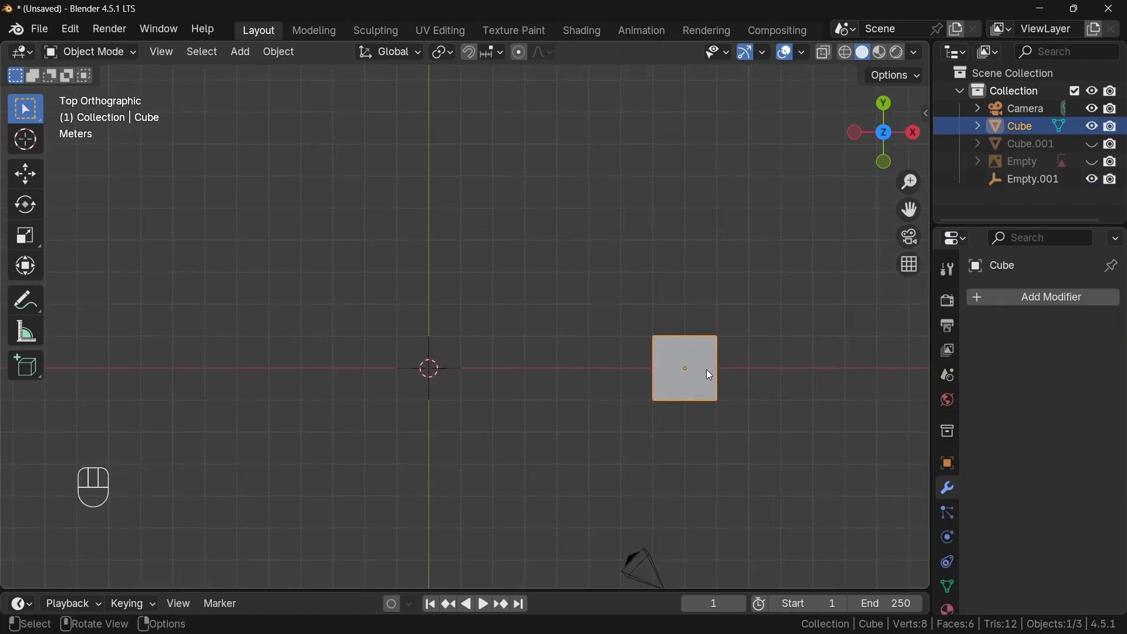
key("g")
key("y")
key("b")
key("Return")
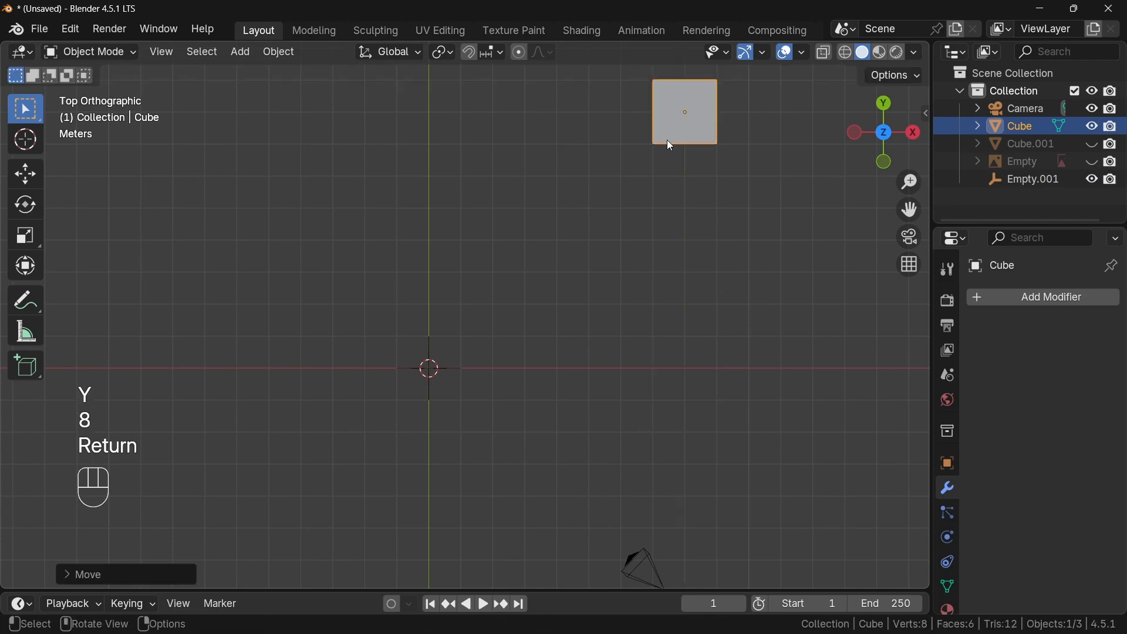
Move the cube 8 m up along the Z axis.
middle_click_drag(667, 139, 734, 370)
key("g")
key("z")
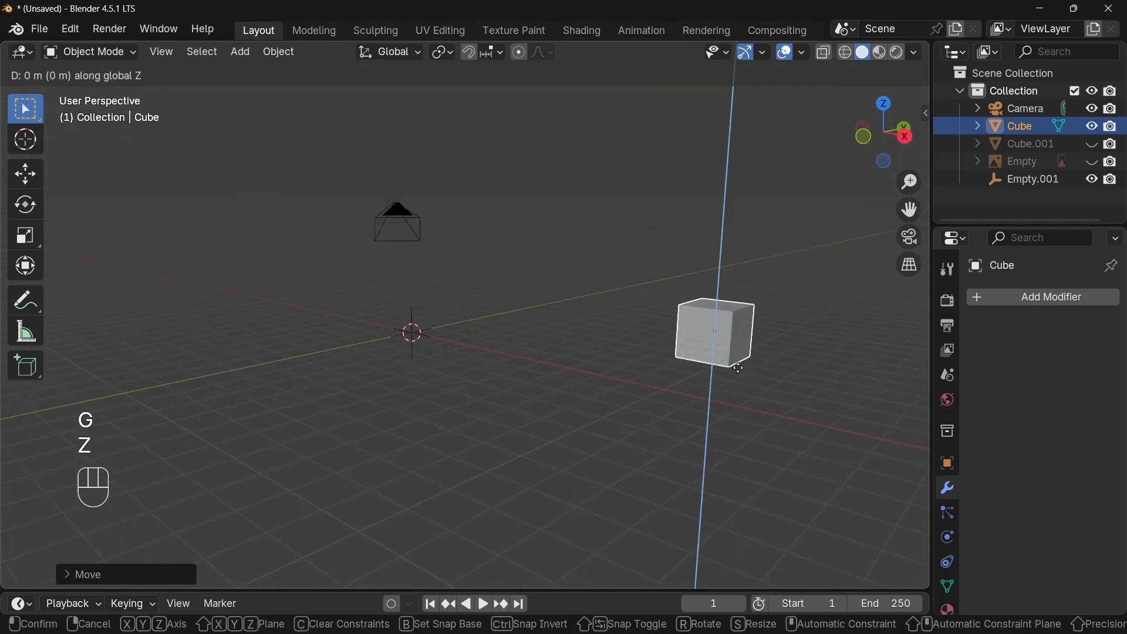
key("8")
key("Return")
In Edit Mode, extrude the cube's negative-X side face 7 m towards the YZ plane.
middle_click_drag(631, 292, 622, 182)
key("Tab")
left_click(622, 182)
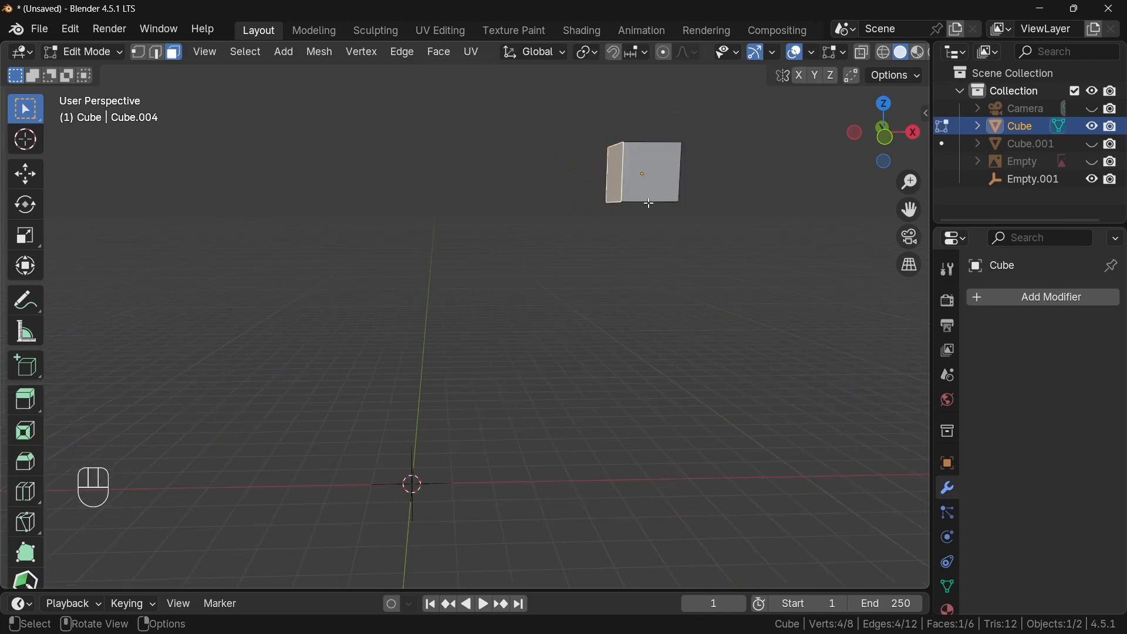
key("grave")
left_click(625, 143)
key("e")
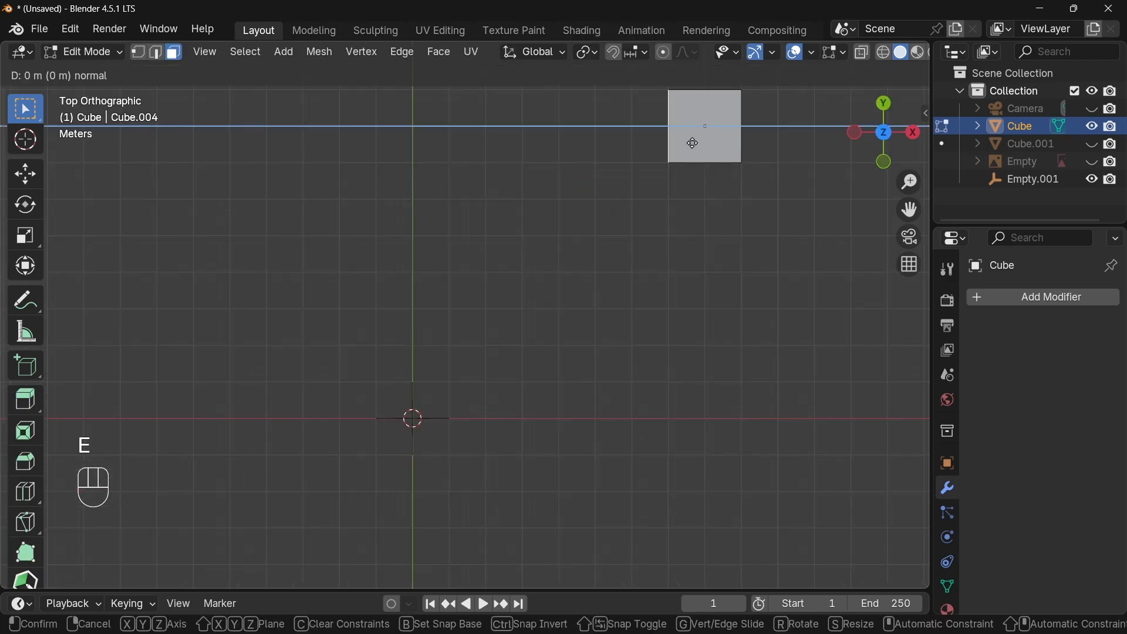
key("7")
key("Return")
Extrude the corner cube's negative-Y side face 7 m.
middle_click_drag(719, 284, 754, 219)
left_click(756, 220)
key("e")
key("7")
key("Return")
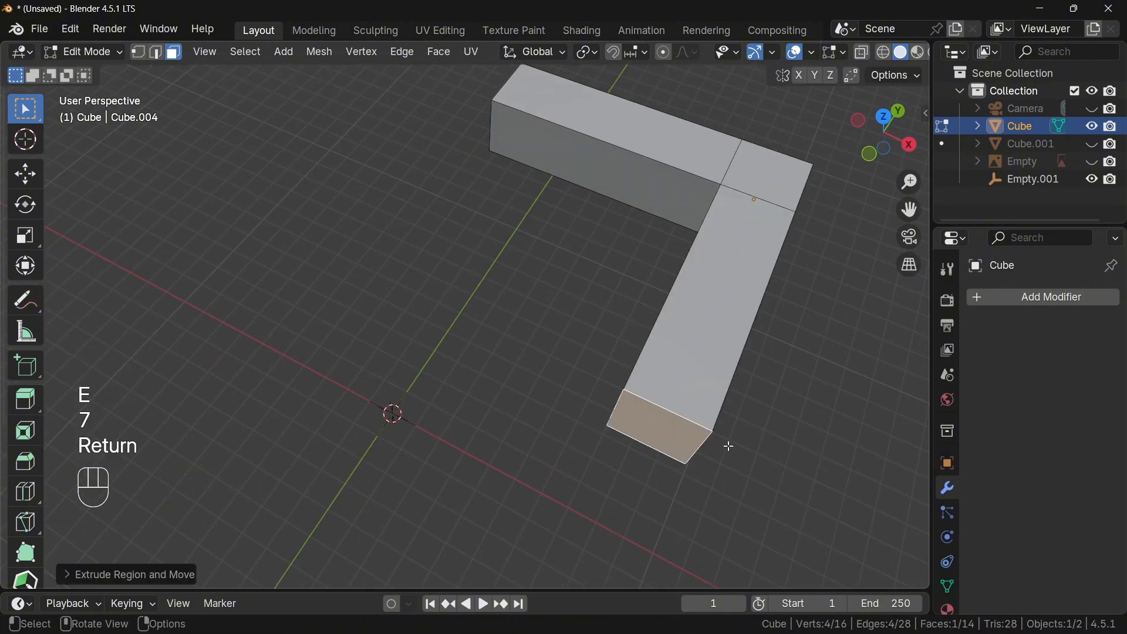
Extrude the corner cube's bottom face 7 m downwards.
middle_click_drag(730, 448, 735, 217)
key("e")
key("7")
key("Return")
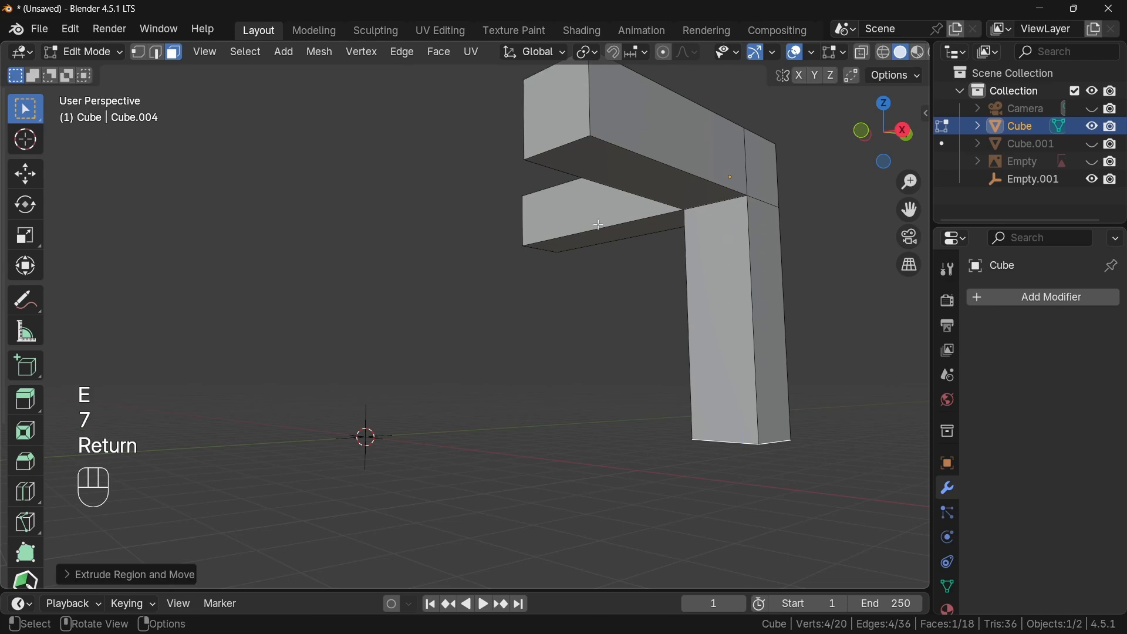
Add a Mirror modifier to the three-armed corner and set Empty.001 as its mirror object.
middle_click_drag(607, 279, 710, 364)
left_click(1048, 298)
mouse_move(939, 295)
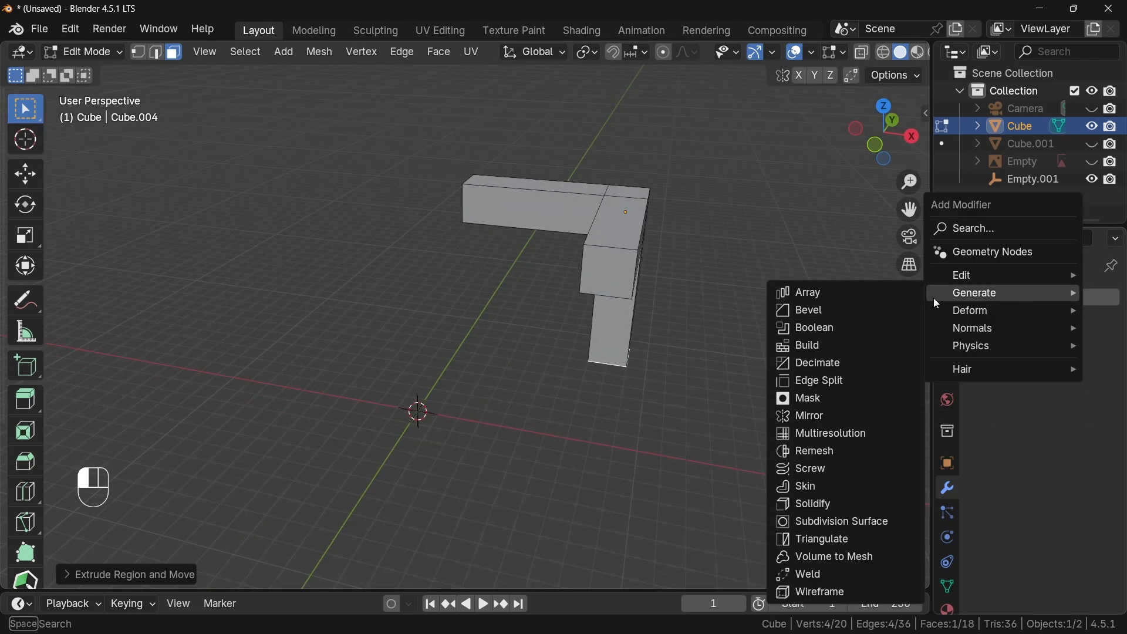
left_click(807, 416)
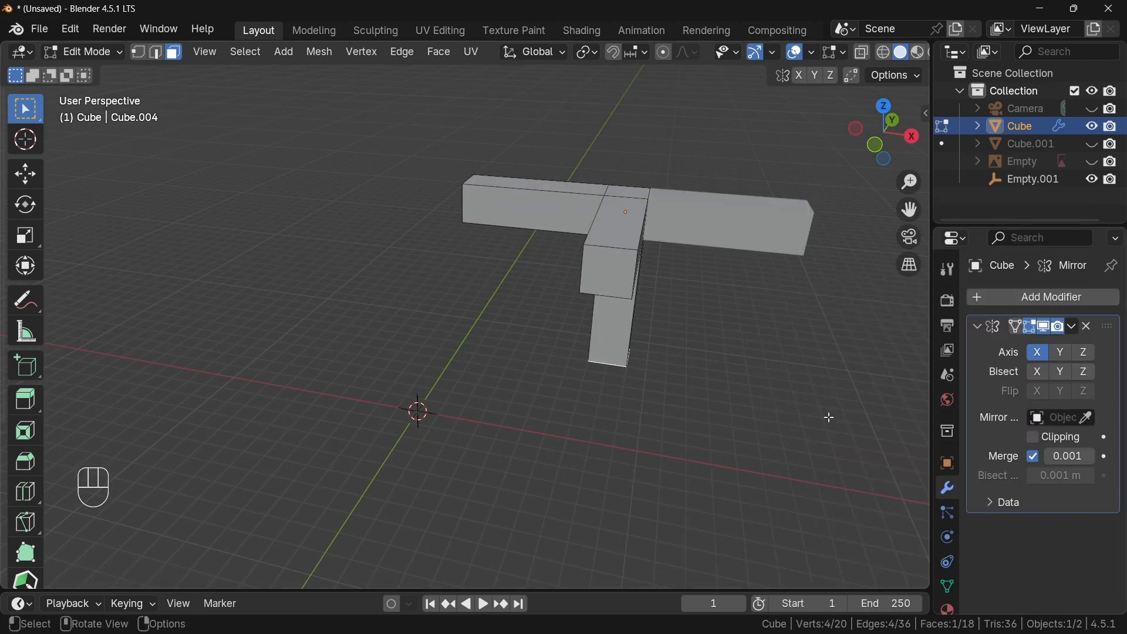
left_click(1020, 182)
middle_click_drag(450, 471, 452, 434, "ctrl")
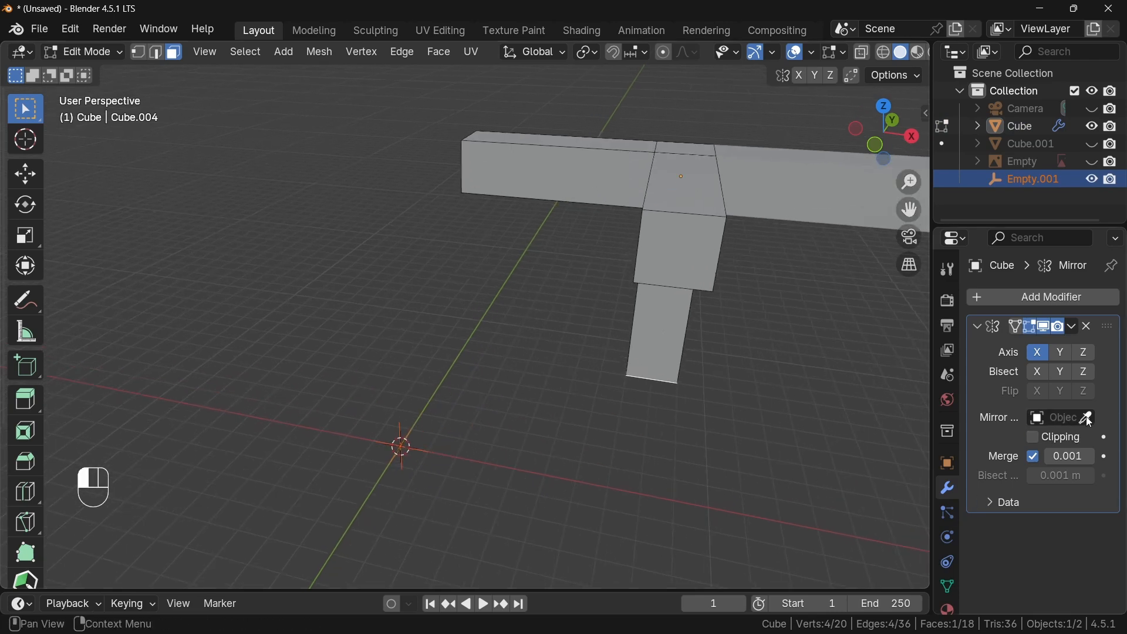
left_click(423, 450)
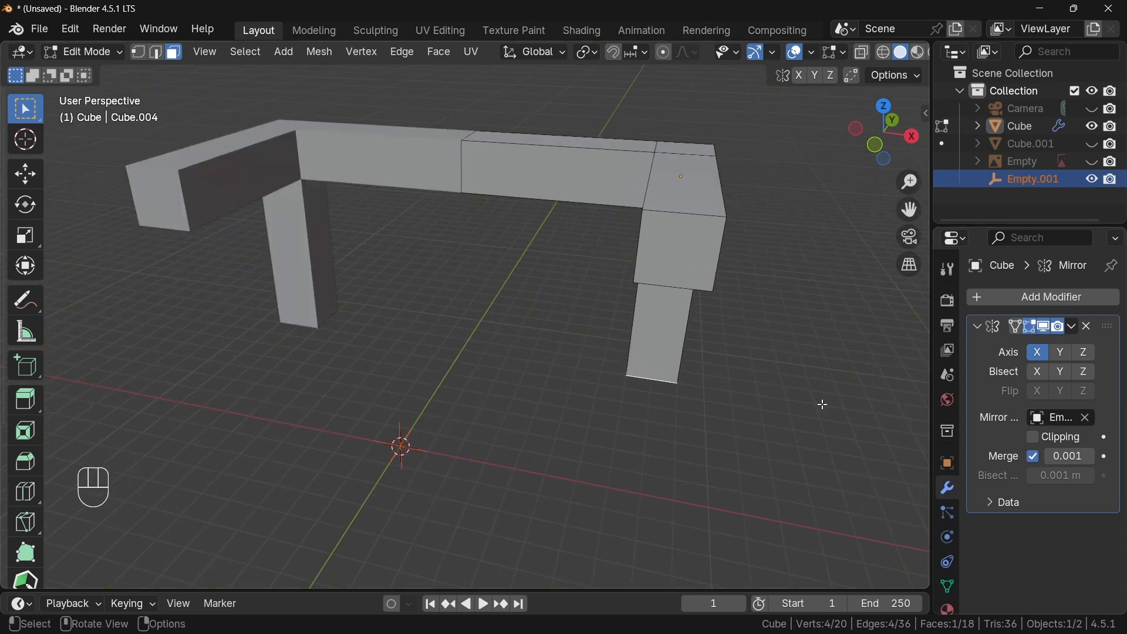
Enable the Y and Z axes on the Mirror modifier to complete the cube frame.
scroll(823, 405, "down", 3)
left_click(1061, 353)
left_click(1085, 352)
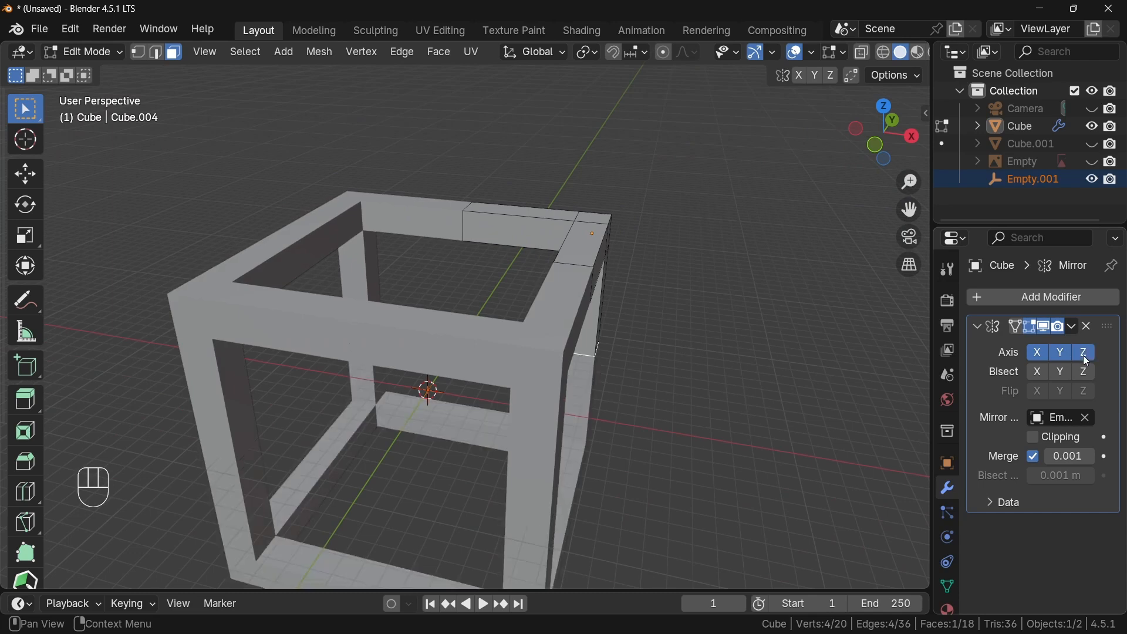
Delete the end faces of the three extruded arms while the Mirror modifier's display is temporarily turned off.
middle_click_drag(698, 411, 611, 388)
key("grave")
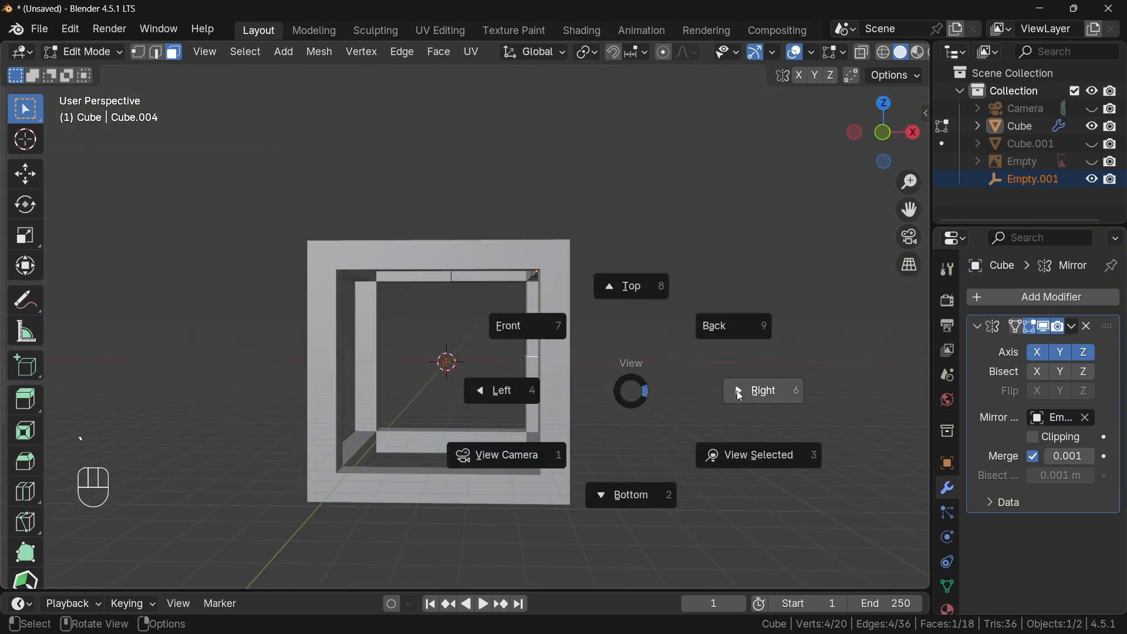
left_click(751, 390)
left_click(1049, 331)
middle_click_drag(675, 317, 698, 322)
middle_click_drag(497, 291, 482, 226)
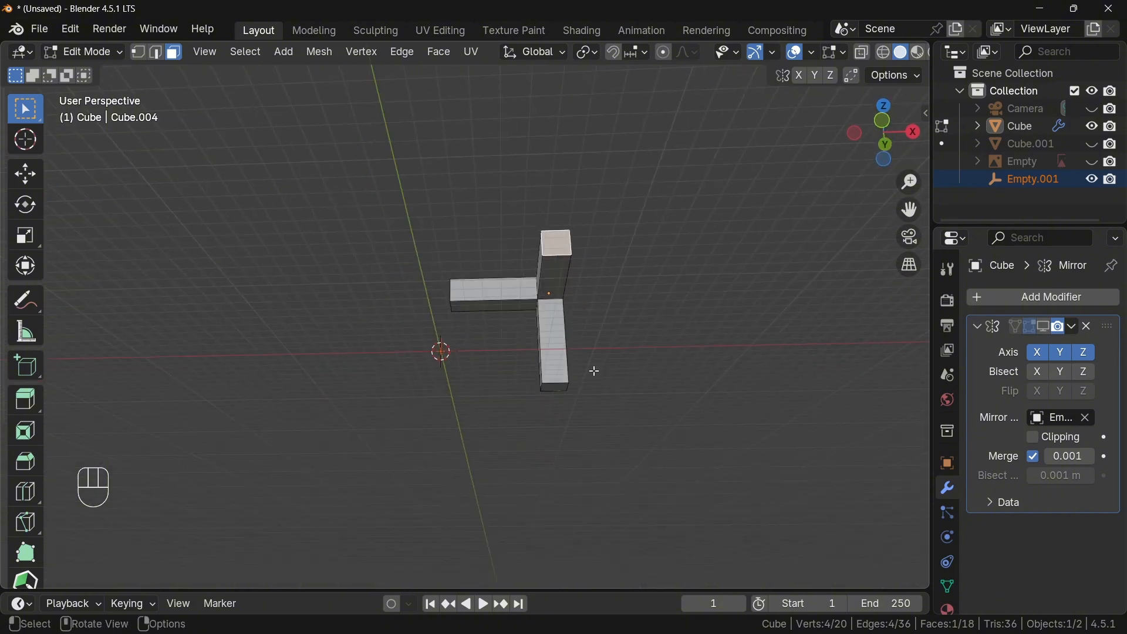
left_click(554, 379, "shift")
middle_click_drag(497, 362, 572, 389)
left_click(420, 271, "shift")
key("x")
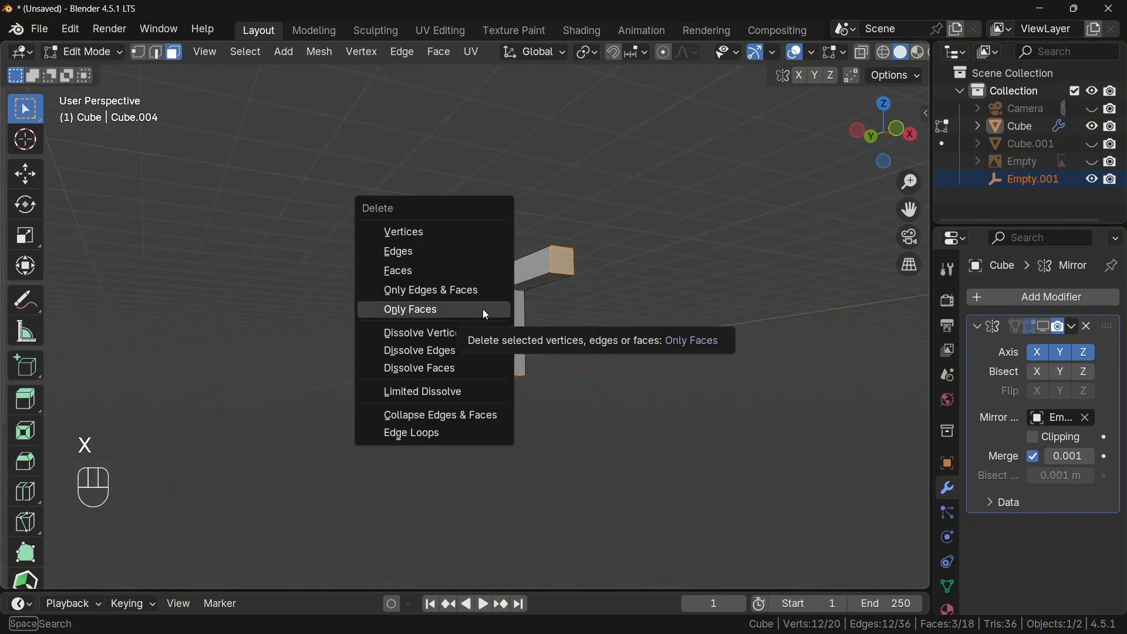
left_click(449, 270)
left_click(1045, 327)
Return to Object Mode and apply the Mirror modifier to the cube frame.
key("Tab")
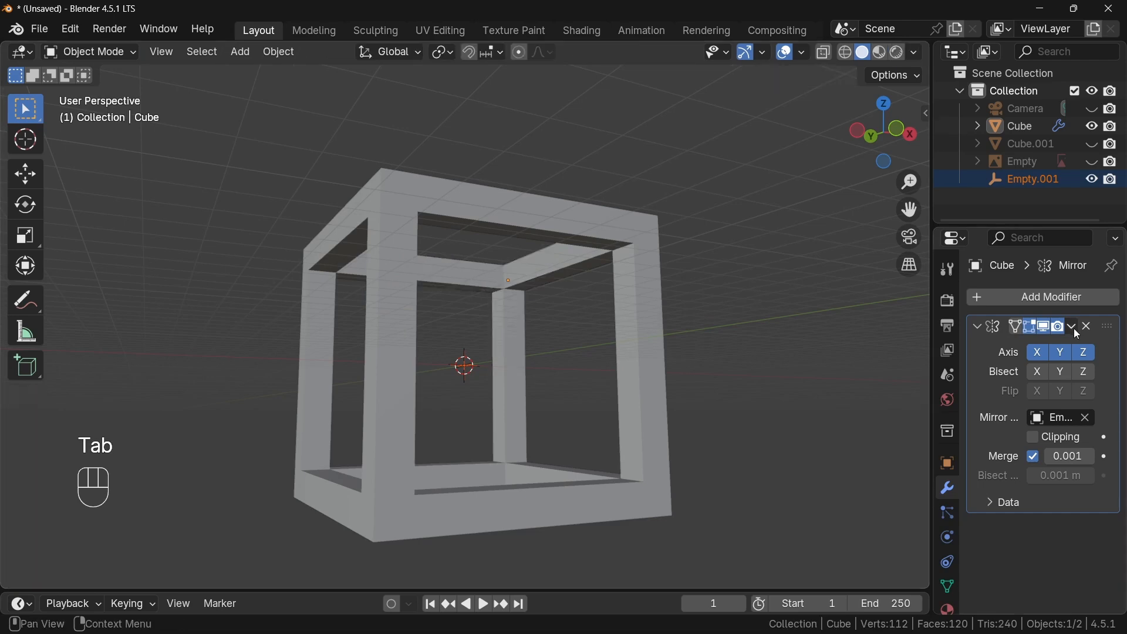
left_click(1071, 327)
left_click(1033, 346)
Measure the frame's outer width in the right orthographic view and remove the measurement.
middle_click_drag(728, 317, 634, 352)
key("grave")
left_click(734, 347)
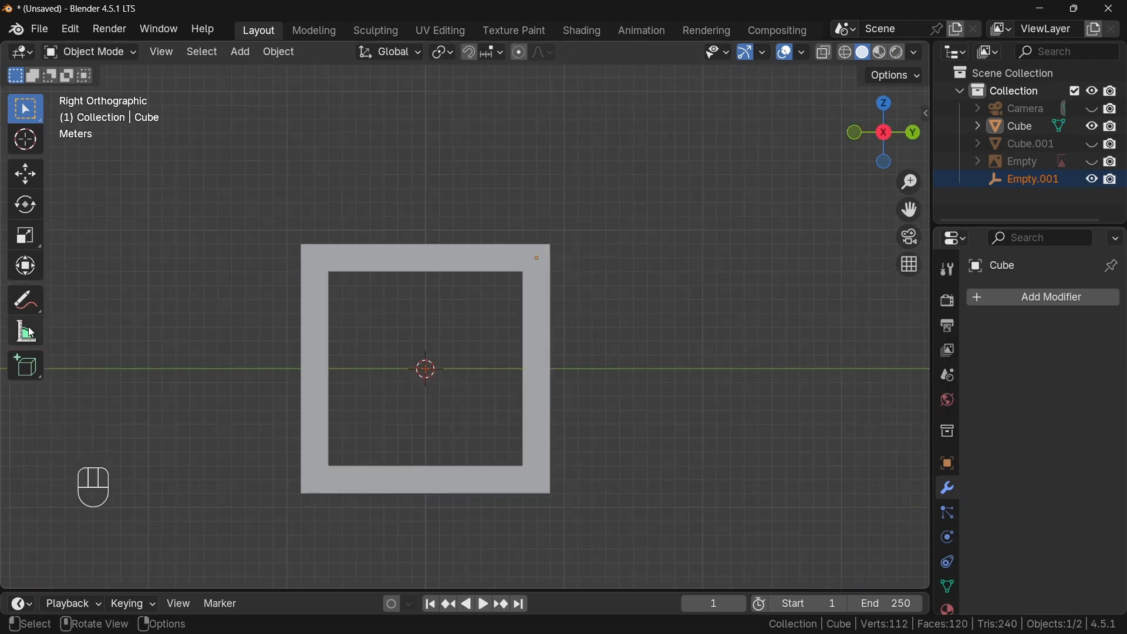
left_click(28, 332)
left_click_drag(305, 388, 551, 389)
key("Delete")
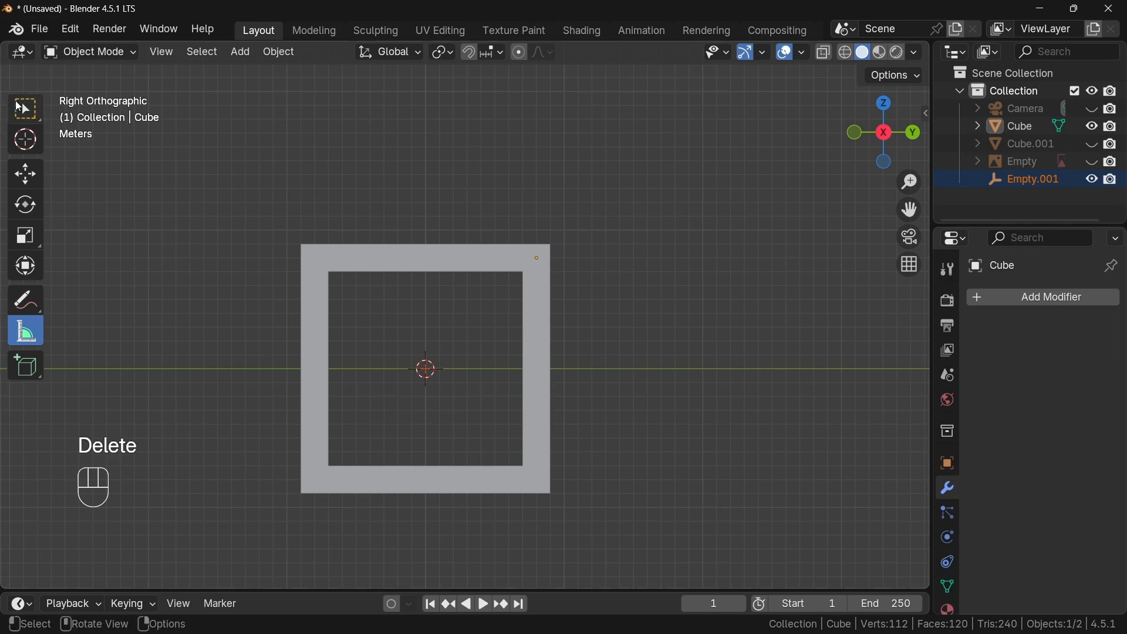
scroll(463, 392, "up", 3)
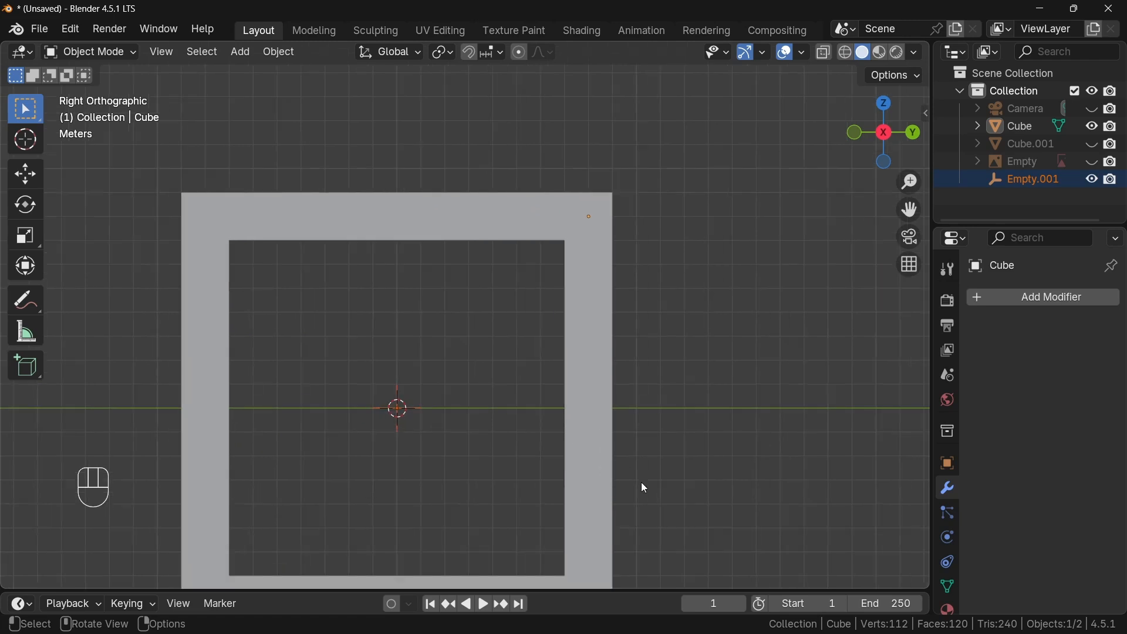
left_click(608, 481)
key("s")
key("s")
right_click(586, 344)
scroll(594, 455, "down", 1)
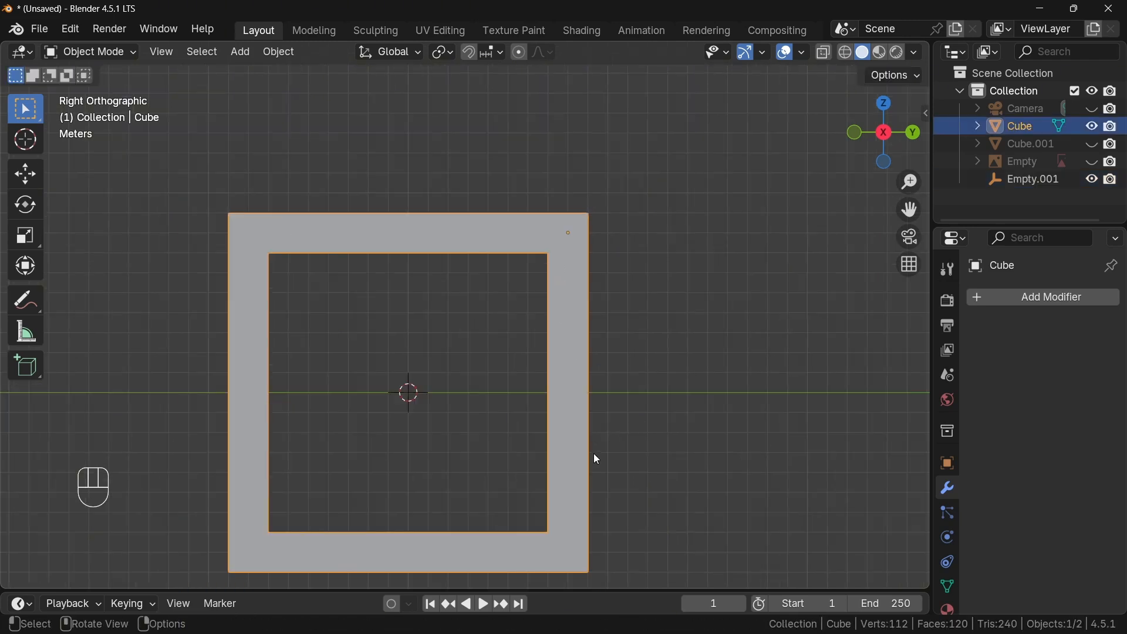
Set the cube frame's origin to its geometry and scale it down to roughly a tenth of its size.
key("s")
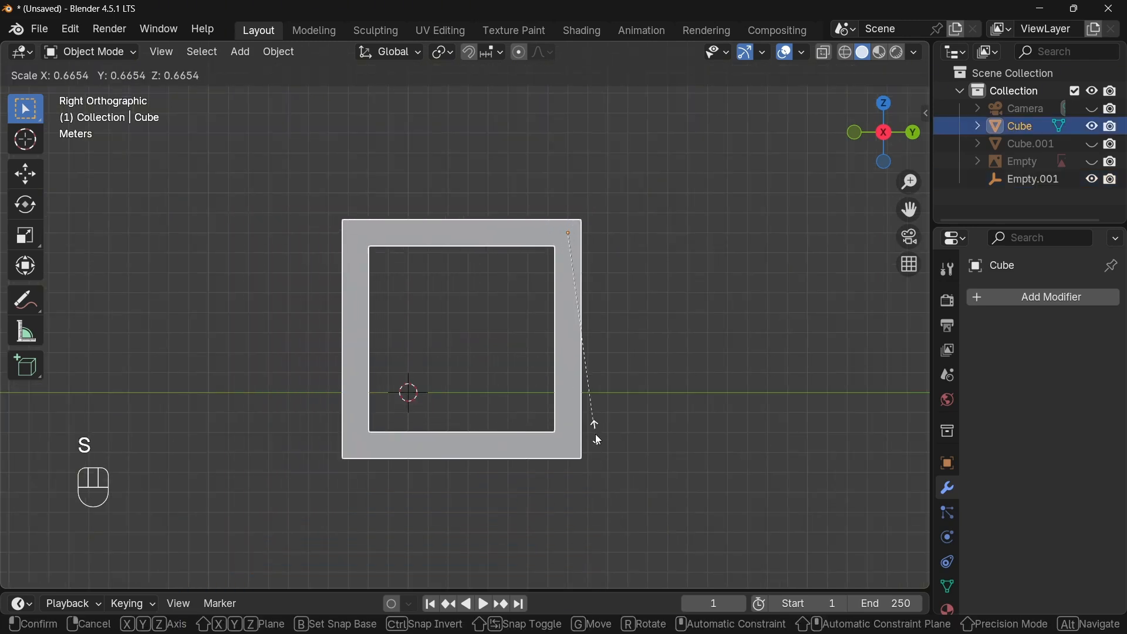
right_click(596, 435)
right_click(549, 345)
mouse_move(549, 345)
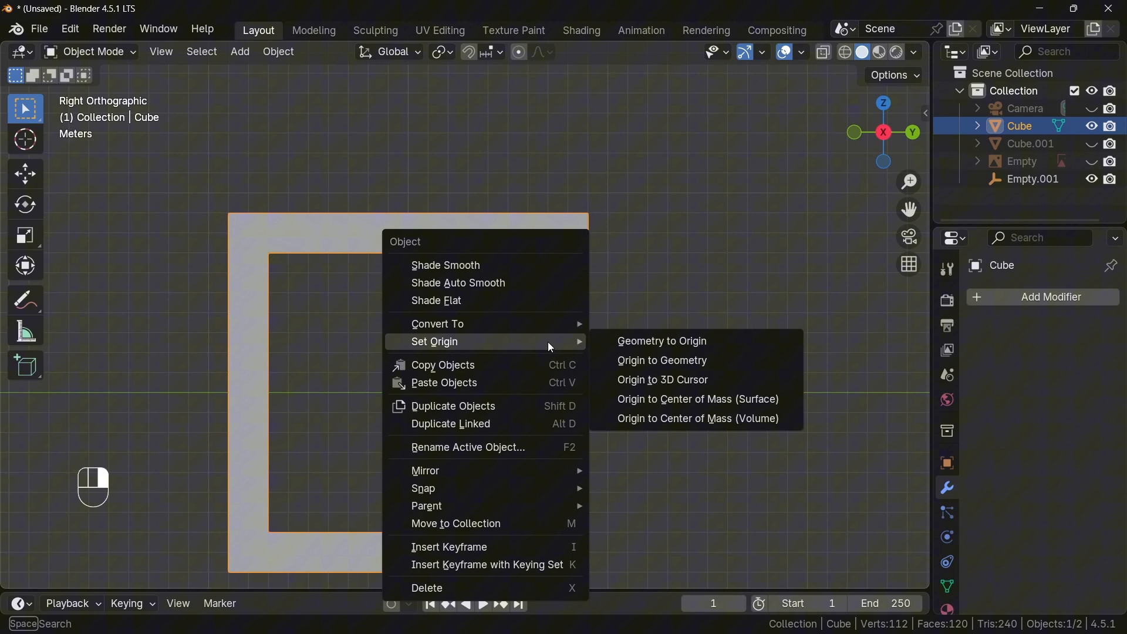
left_click(676, 361)
key("s")
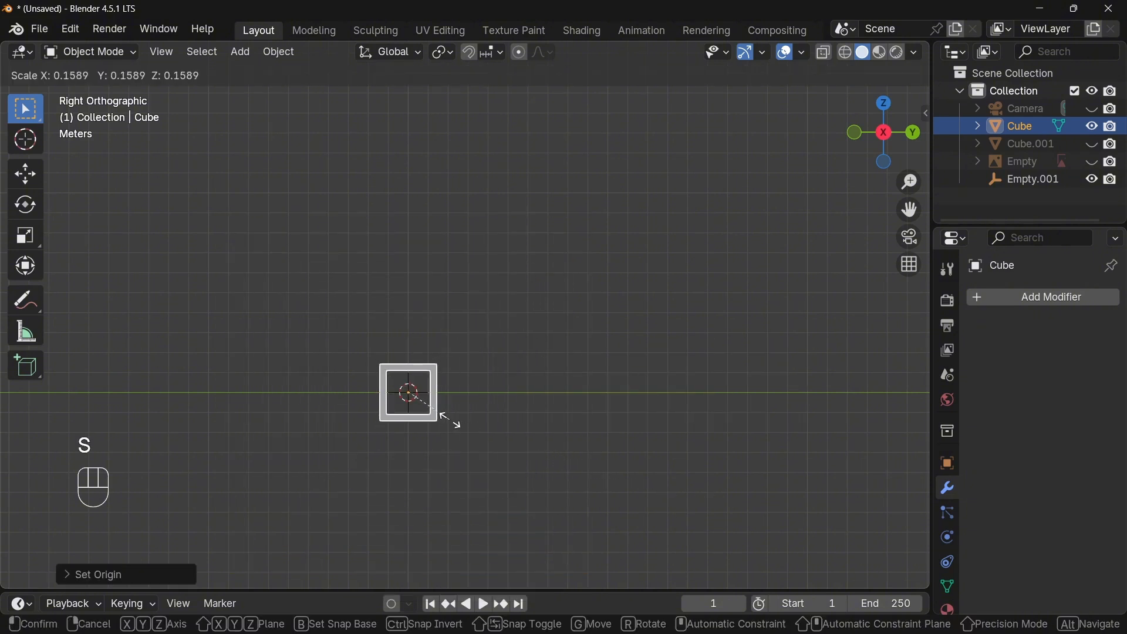
left_click(432, 414)
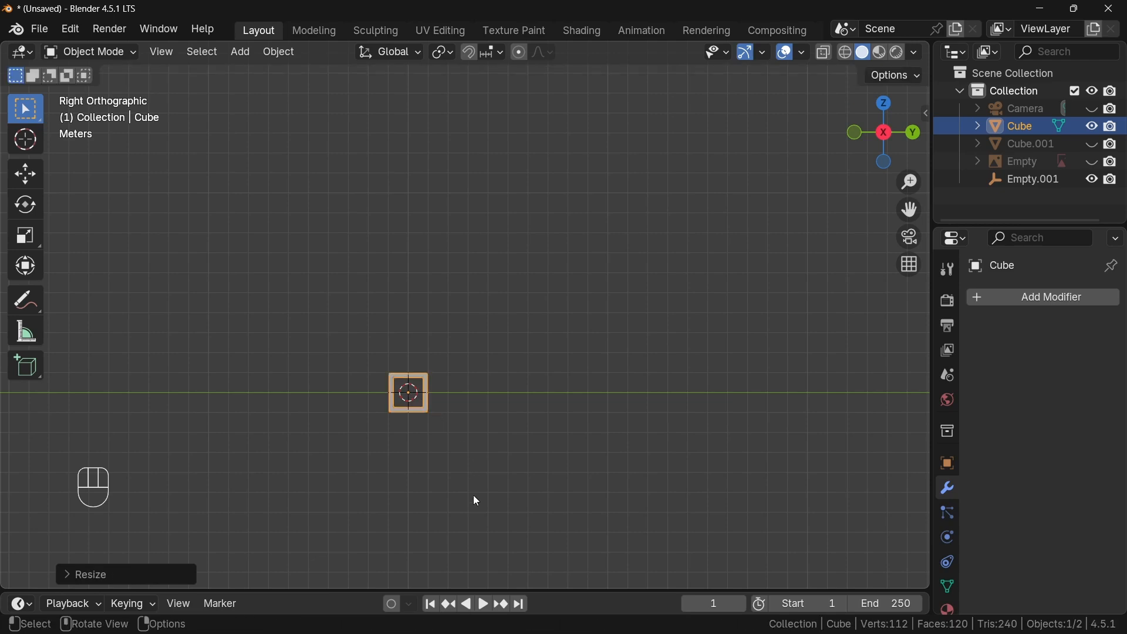
Unhide the other cube frame, Cube.001, to compare it with the resized frame.
middle_click_drag(473, 495, 379, 360, "ctrl")
middle_click_drag(435, 460, 586, 251, "shift")
scroll(467, 286, "up", 1)
middle_click_drag(470, 289, 546, 329)
left_click(1092, 145)
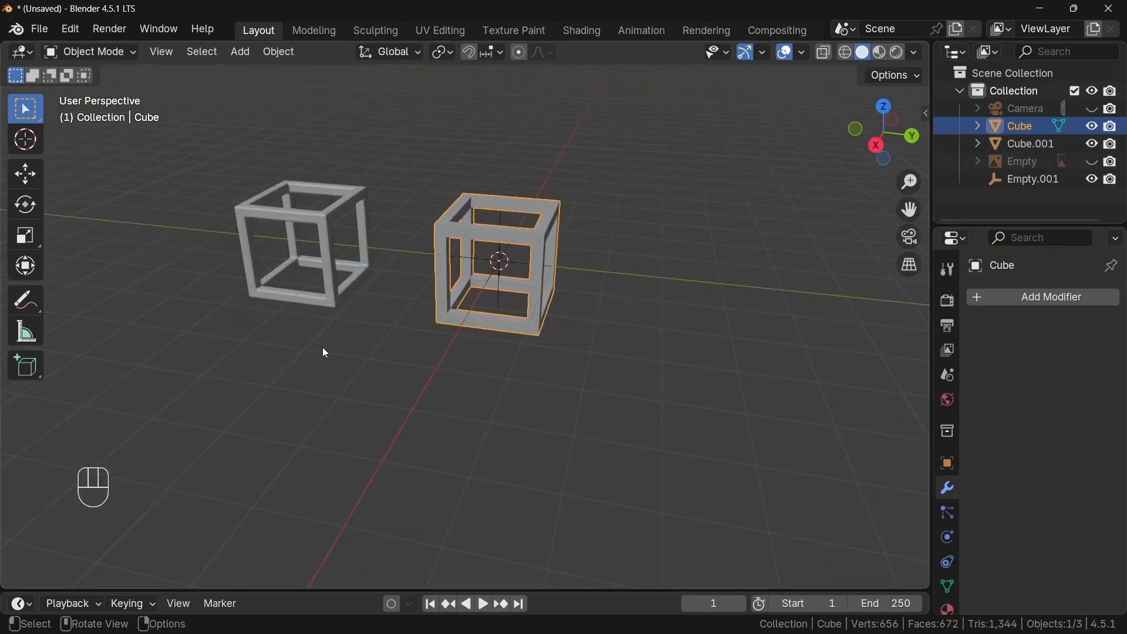
middle_click_drag(482, 376, 492, 294, "ctrl")
middle_click_drag(492, 293, 458, 308)
Add a Bevel modifier to the resized cube frame with an amount of 0.35 m and 2 segments.
left_click(1044, 298)
mouse_move(1045, 299)
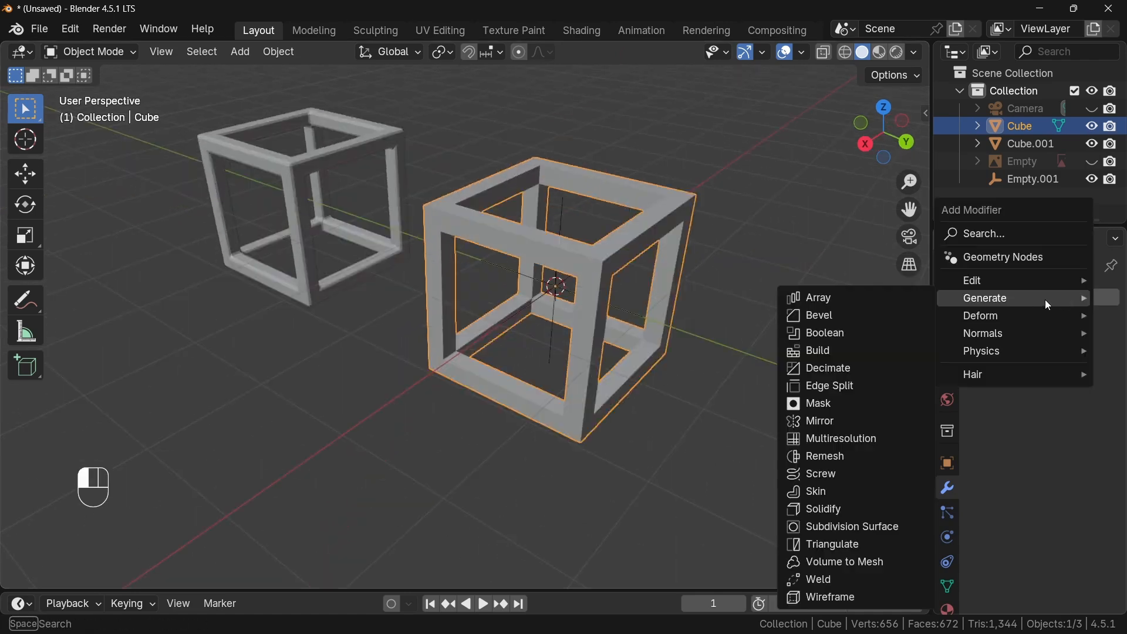
left_click(866, 315)
middle_click_drag(637, 358, 601, 333, "ctrl")
left_click_drag(1068, 395, 1064, 395, "shift")
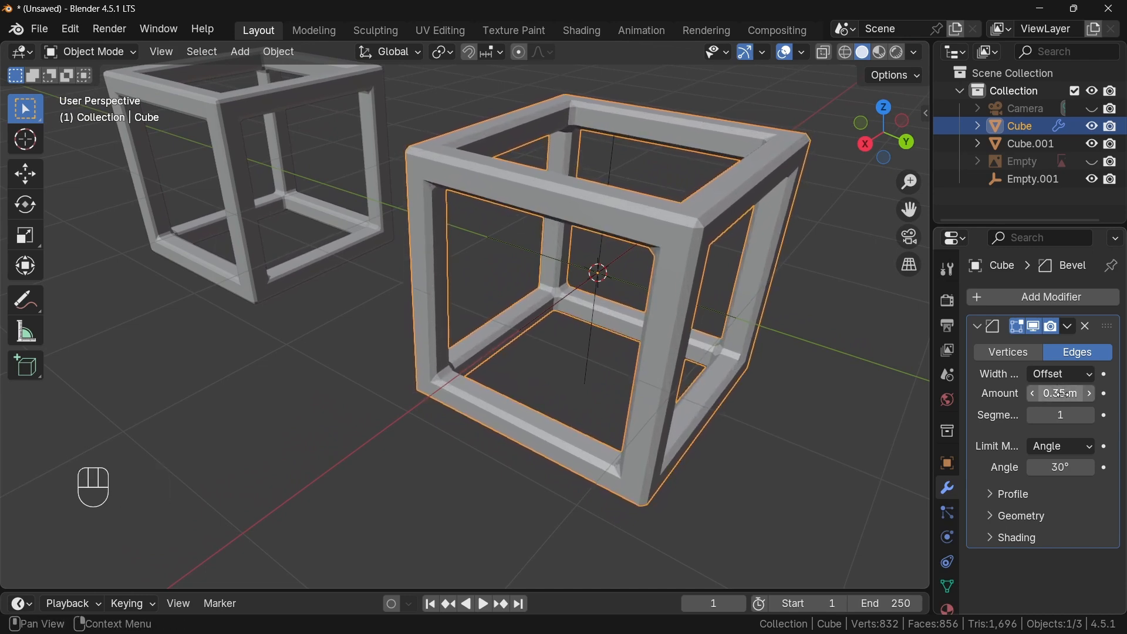
left_click(1086, 407)
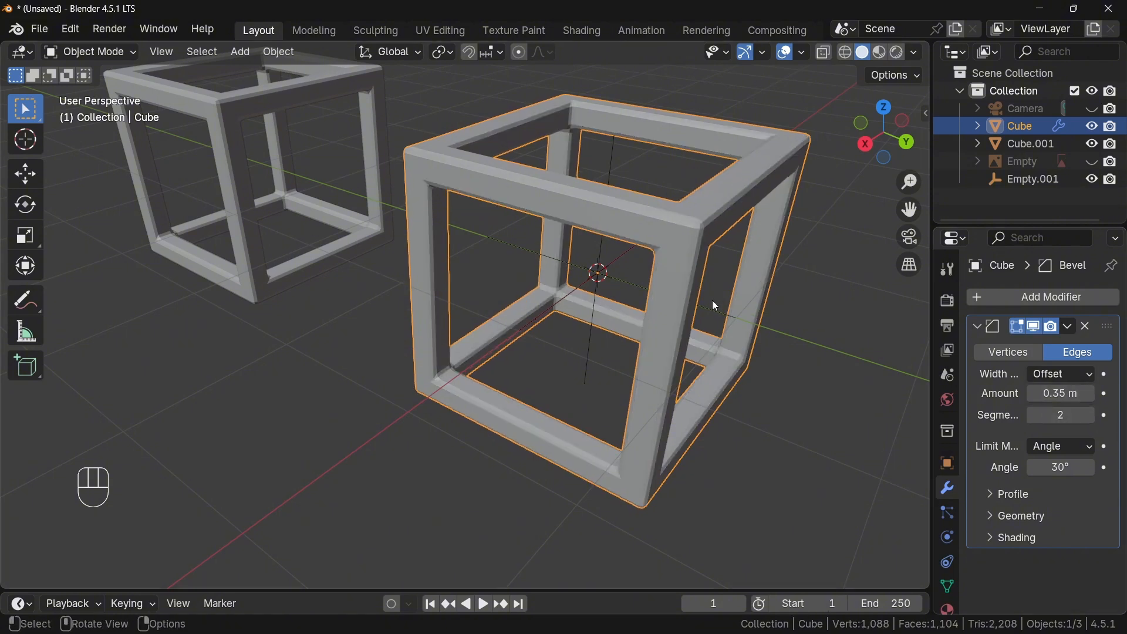
Apply the Bevel modifier, deselect the frame and turn on cavity shading in the viewport.
left_click(1068, 326)
left_click(1034, 344)
mouse_move(792, 400)
middle_mouse_down()
mouse_move(689, 403)
mouse_move(660, 393)
mouse_move(677, 380)
mouse_move(570, 384)
mouse_move(587, 397)
middle_mouse_up()
left_click(677, 380)
left_click(916, 54)
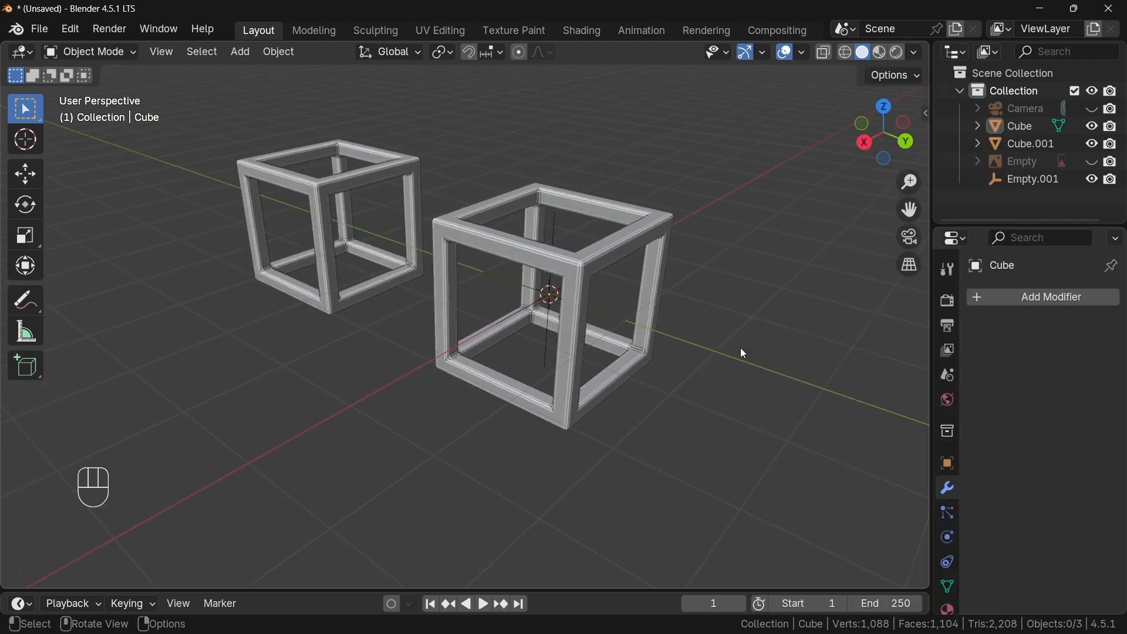
Delete the comparison frame Cube.001 and the empty at the centre of the remaining frame.
left_click(325, 188)
key("x")
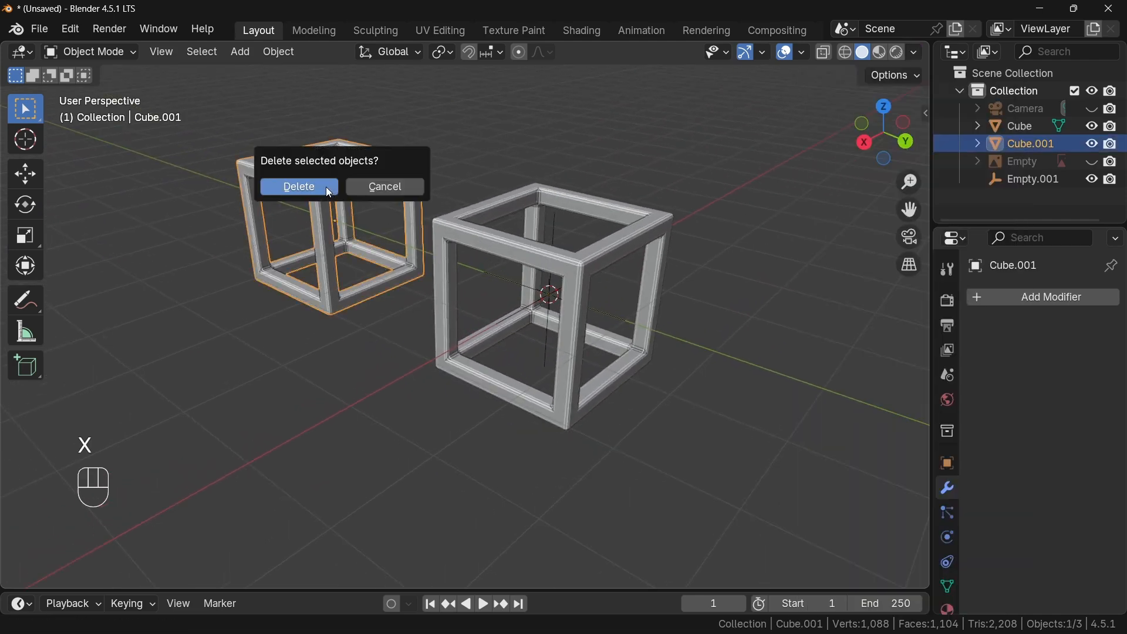
left_click(325, 186)
middle_click_drag(585, 388, 650, 351)
left_click(507, 301)
key("x")
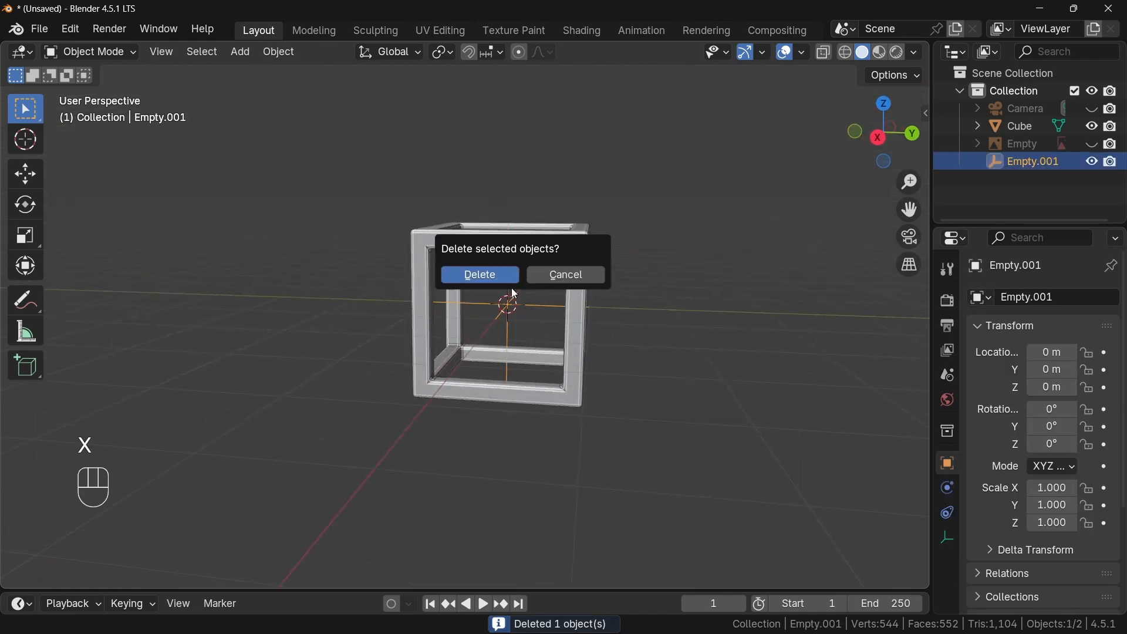
left_click(499, 275)
Add a cylinder mesh at the frame's centre, working in the right orthographic view.
key("KP_3")
left_click(240, 52)
mouse_move(299, 71)
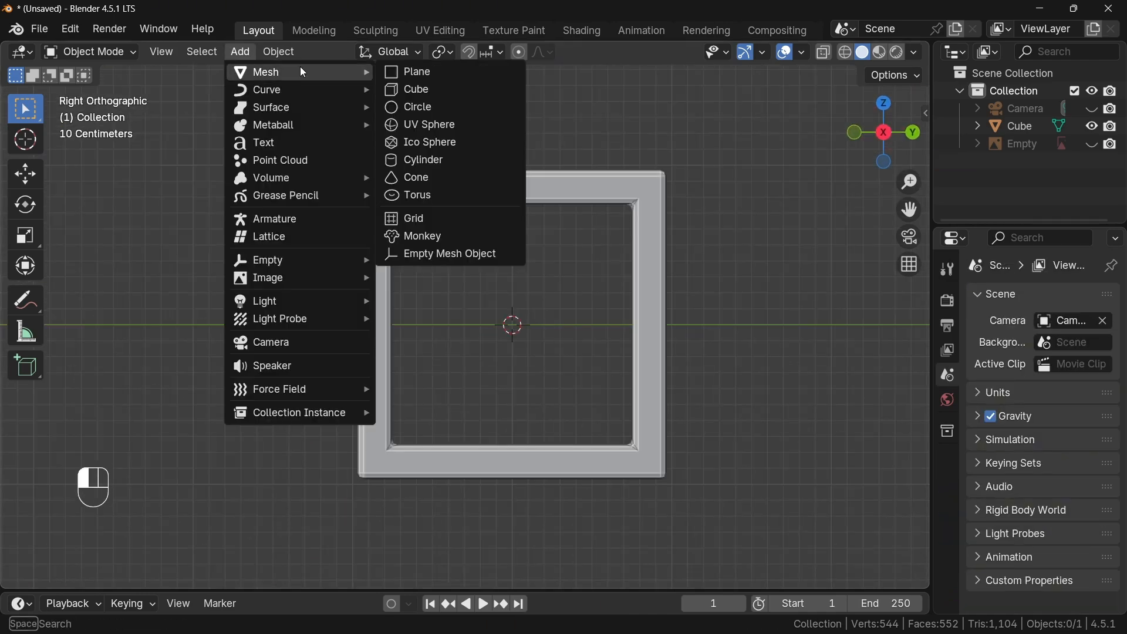
left_click(415, 160)
In Edit Mode, flatten the cylinder along Z into a thin disc and scale it to fit inside the frame opening.
key("Tab")
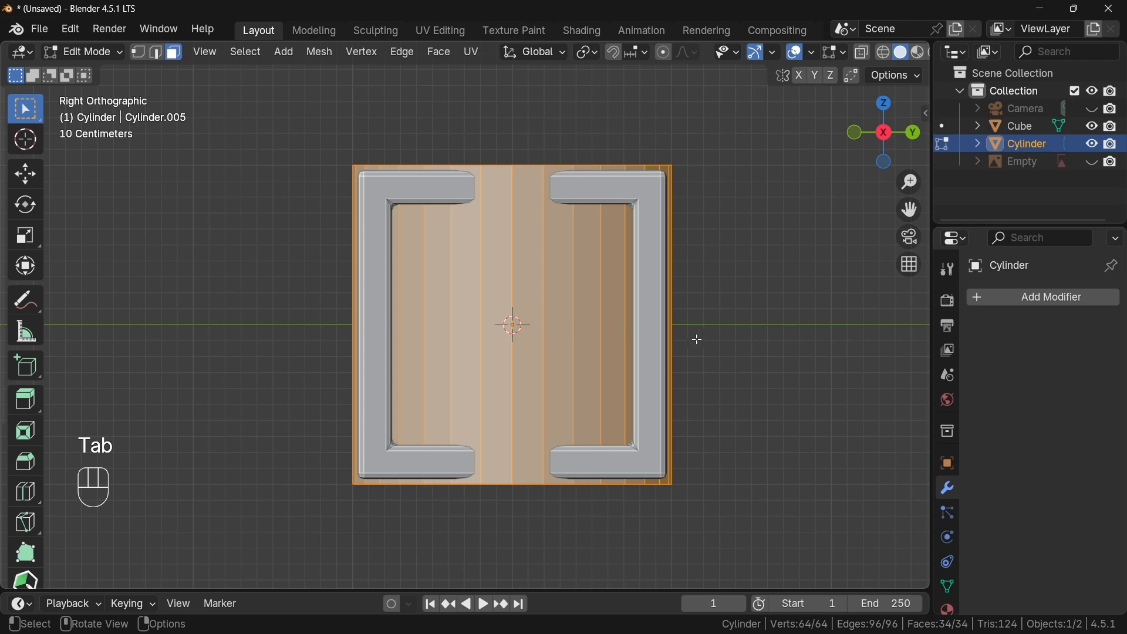
key("s")
key("z")
left_click(578, 324)
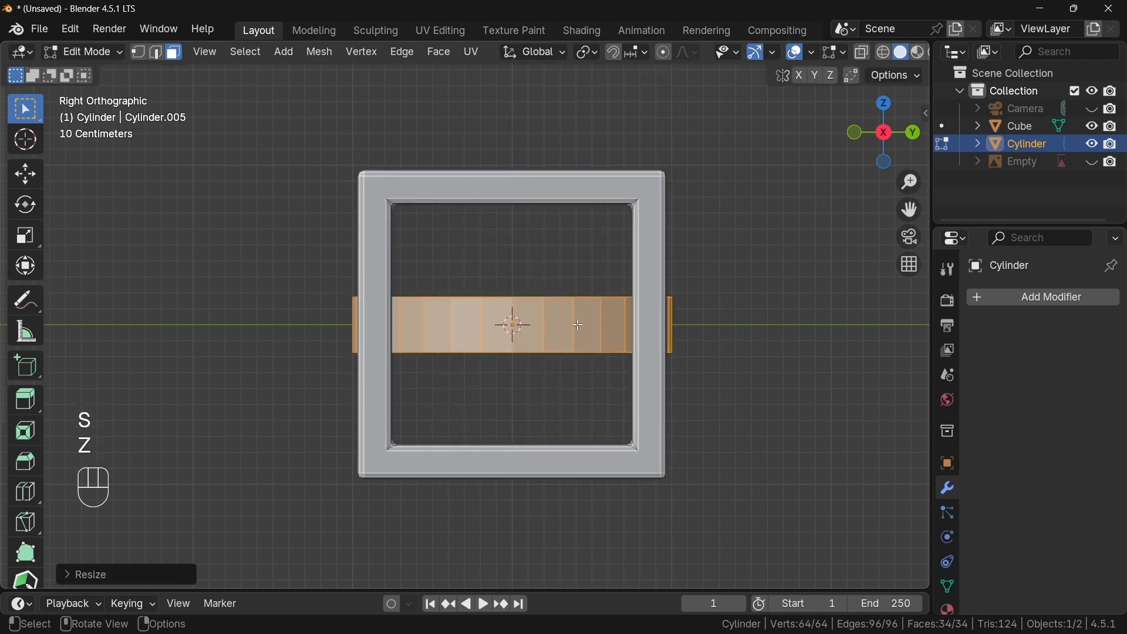
key("s")
left_click(719, 338)
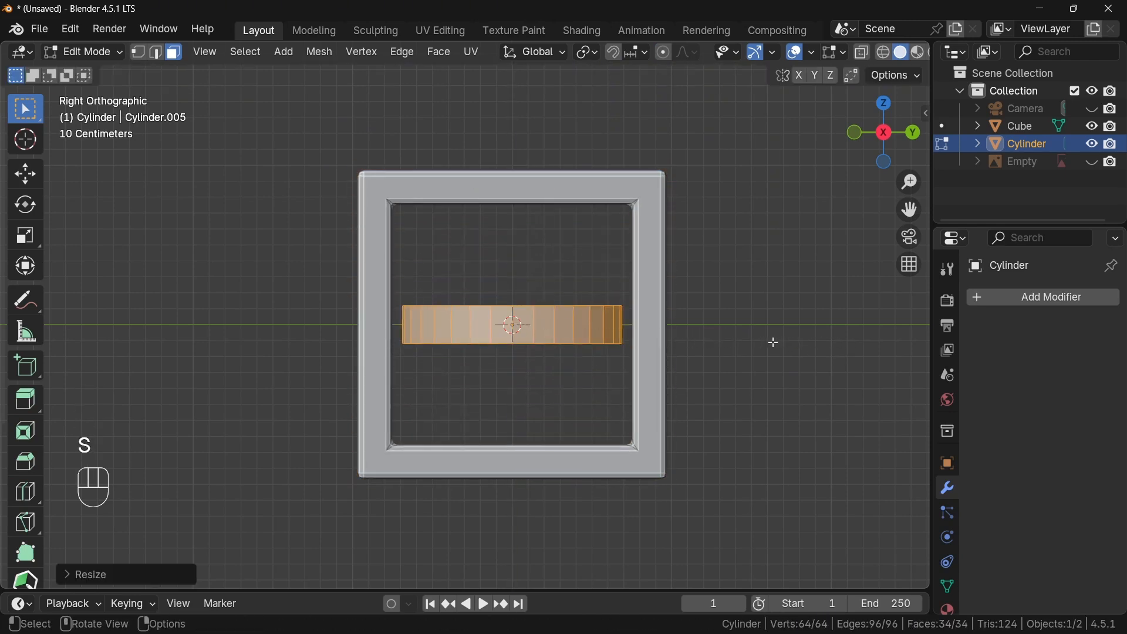
key("s")
key("z")
left_click(687, 337)
Extrude the disc's bottom edge loop downward and scale it almost to a point to form the gem's pavilion.
key("2")
left_click(565, 338, "alt")
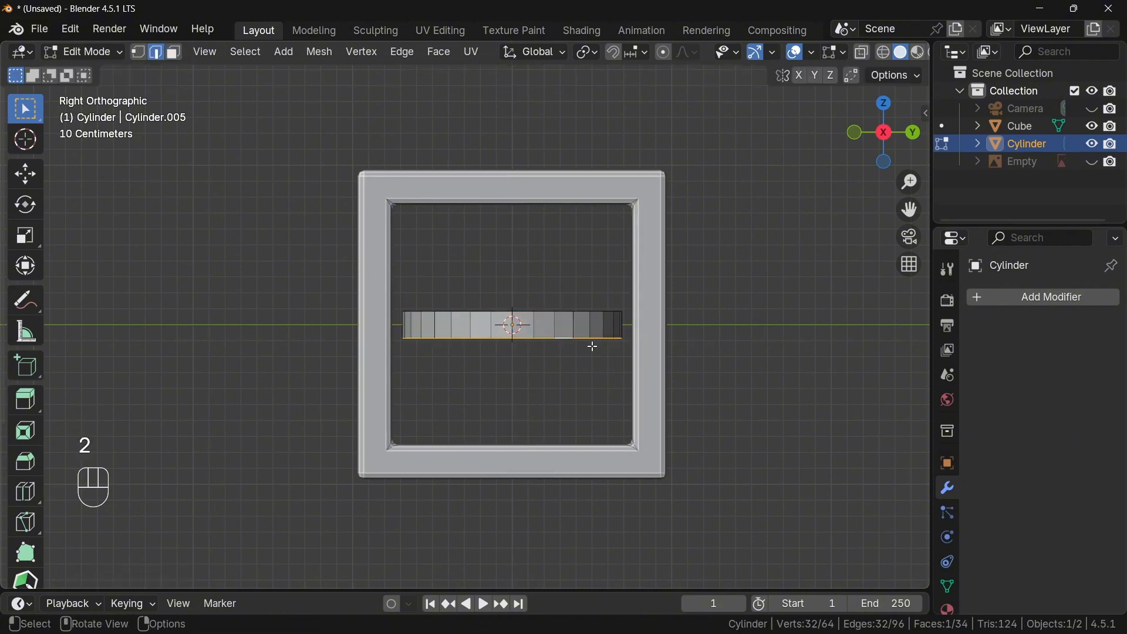
key("e")
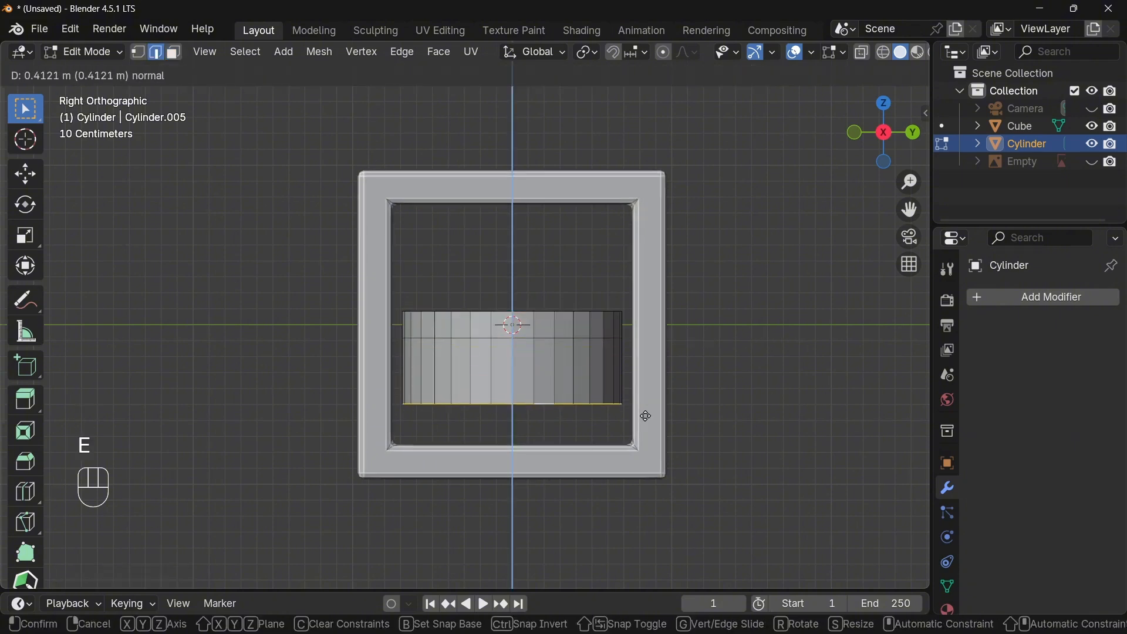
left_click(648, 419)
key("s")
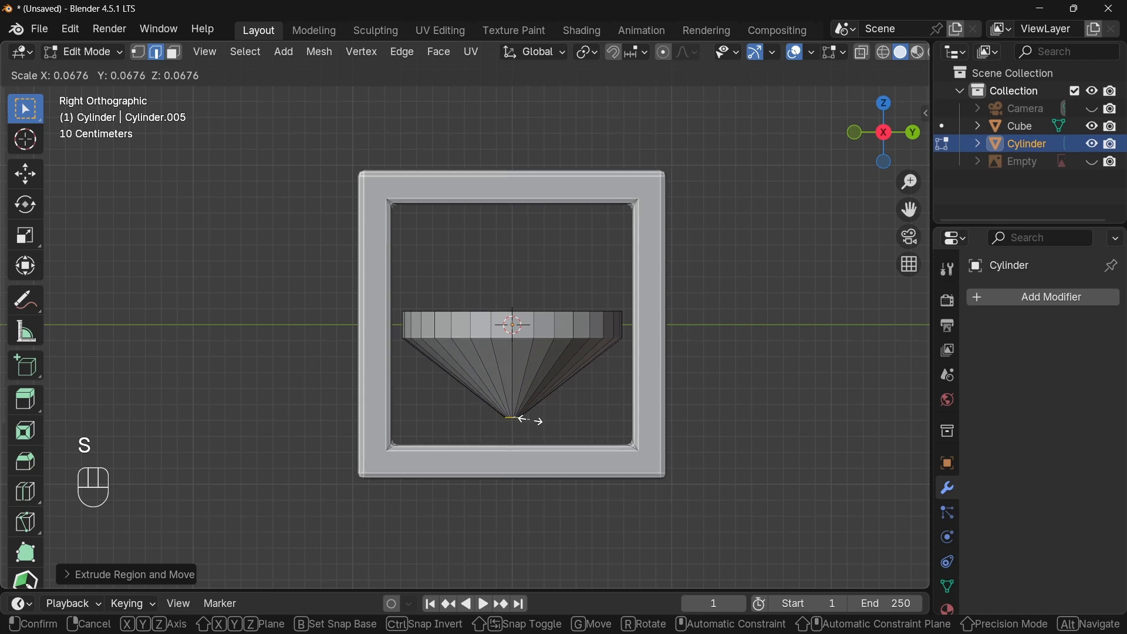
left_click(531, 417)
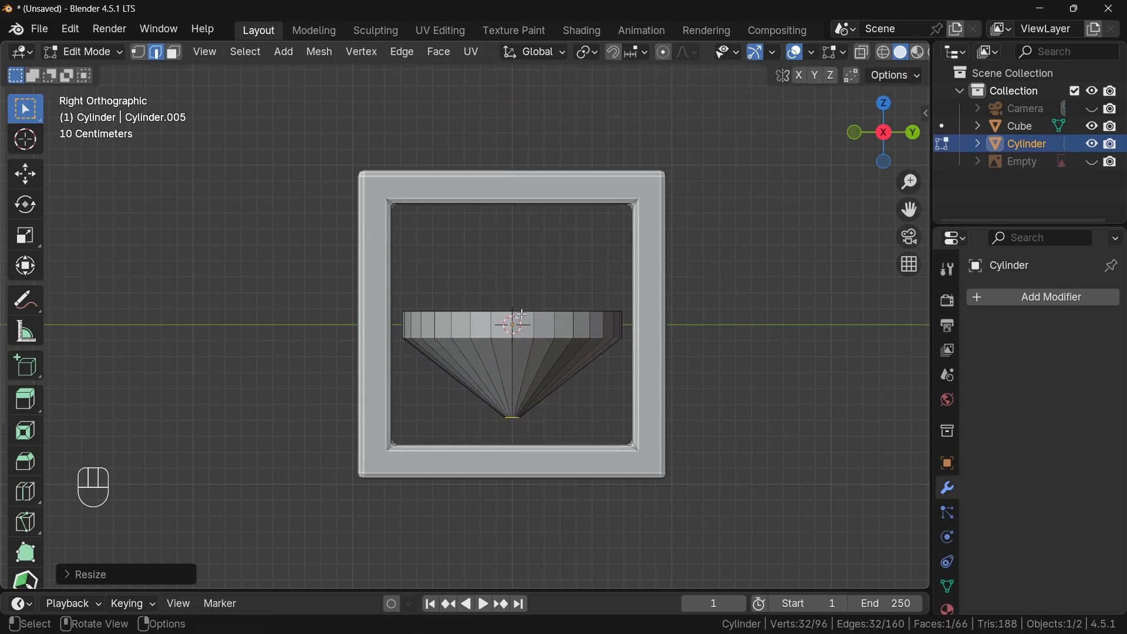
Widen the disc's top edge loop by about 1.27 times and scale the whole gem mesh down to fit within the frame.
left_click(523, 314, "alt")
key("s")
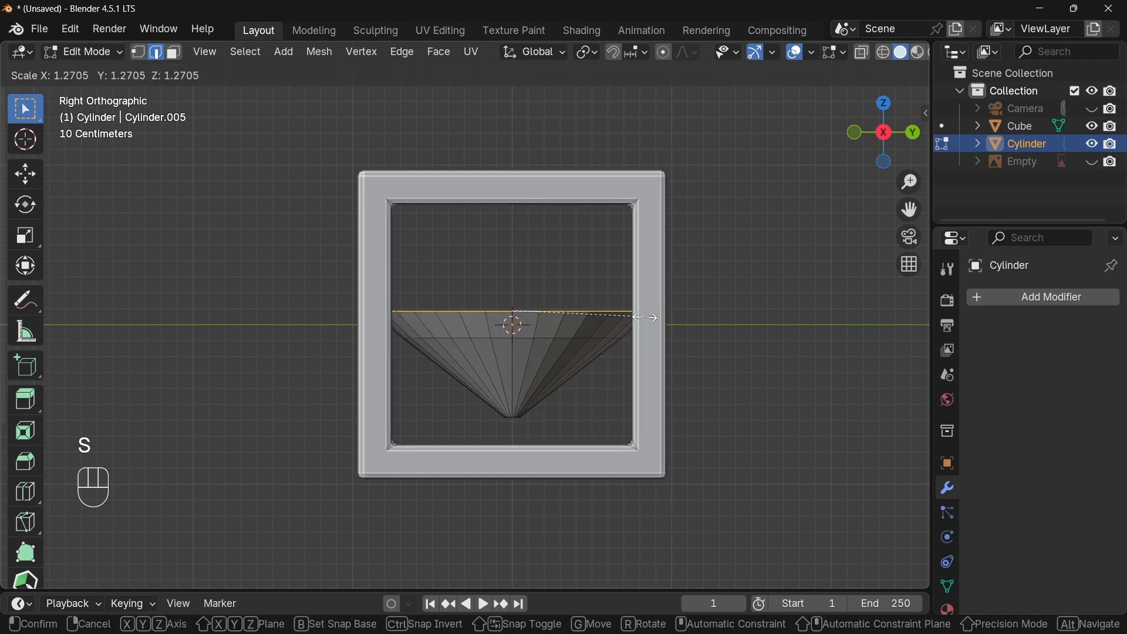
left_click(647, 315)
key("a")
key("s")
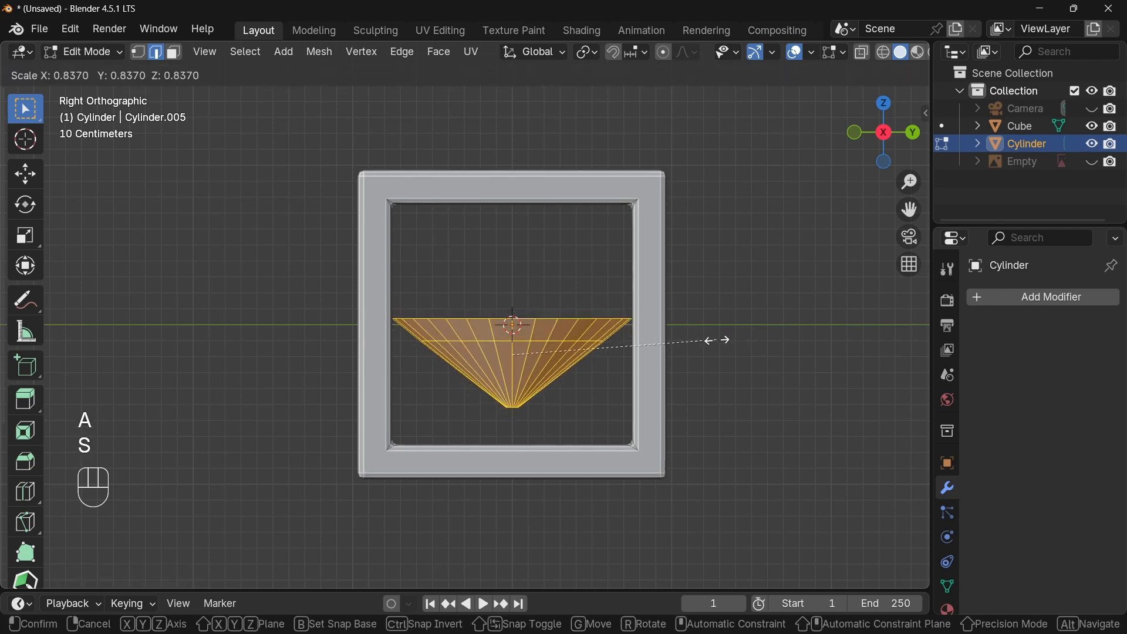
left_click(642, 330)
Extrude the gem's top edge loop upward about 0.16 m to form the girdle.
left_click(594, 327, "alt")
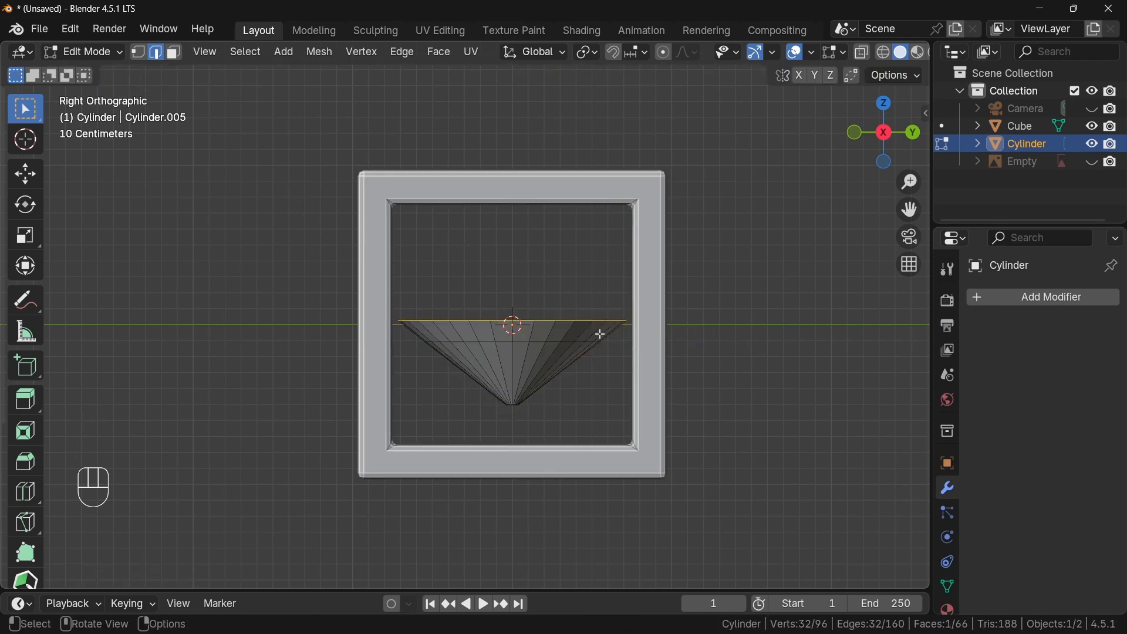
key("e")
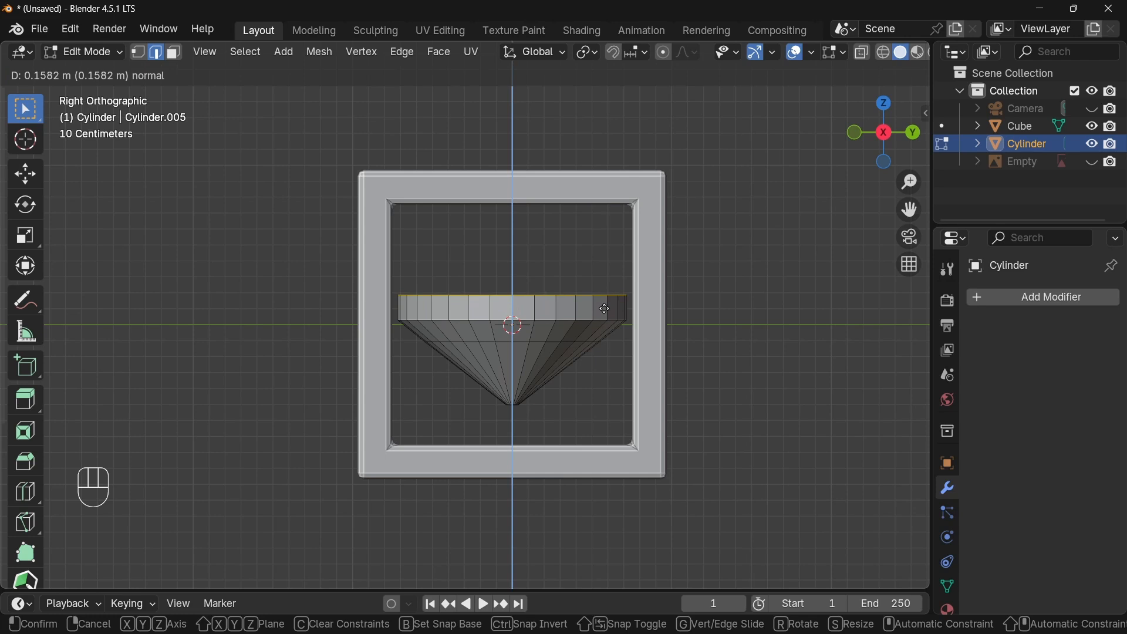
left_click(606, 313)
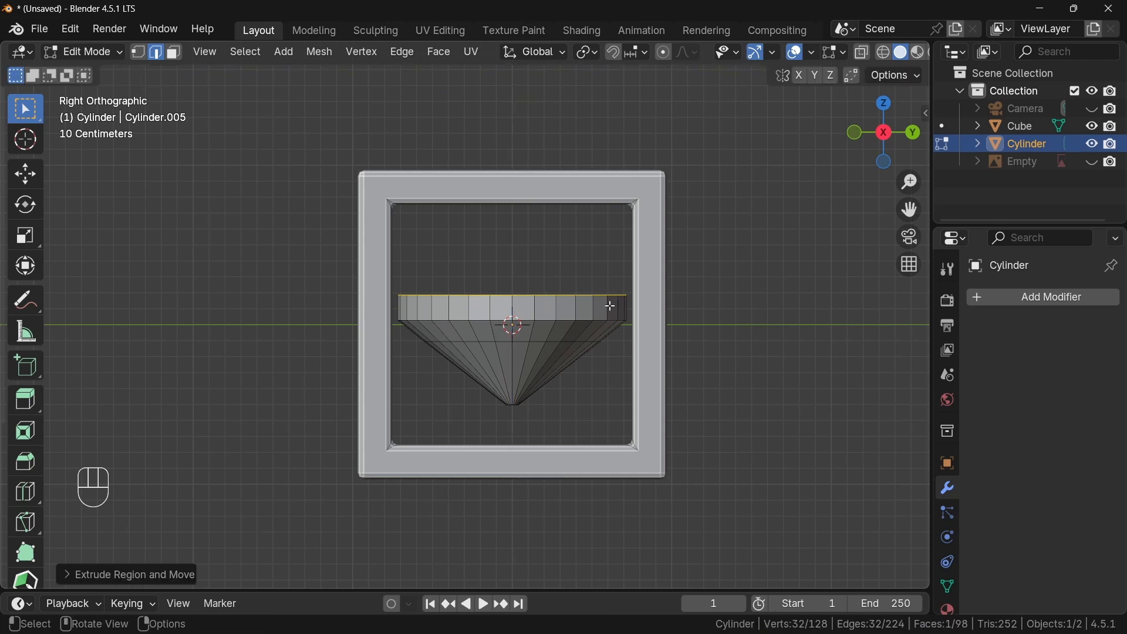
Extrude the girdle's top loop upward, scale it inward for the crown and adjust its height along Z.
key("e")
left_click(587, 310)
key("s")
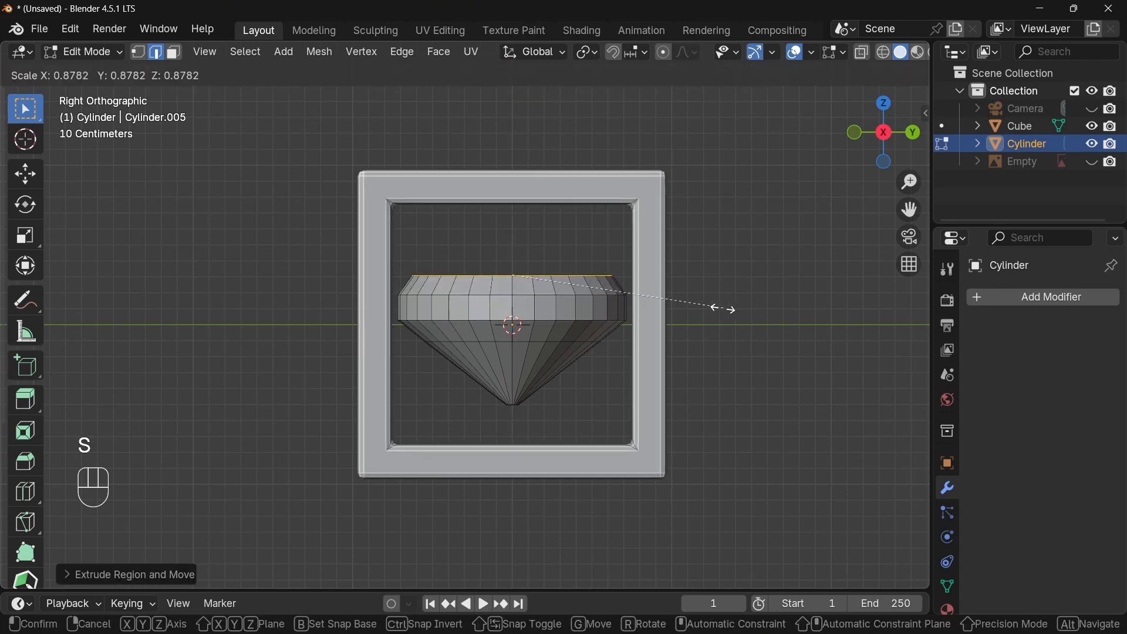
left_click(684, 307)
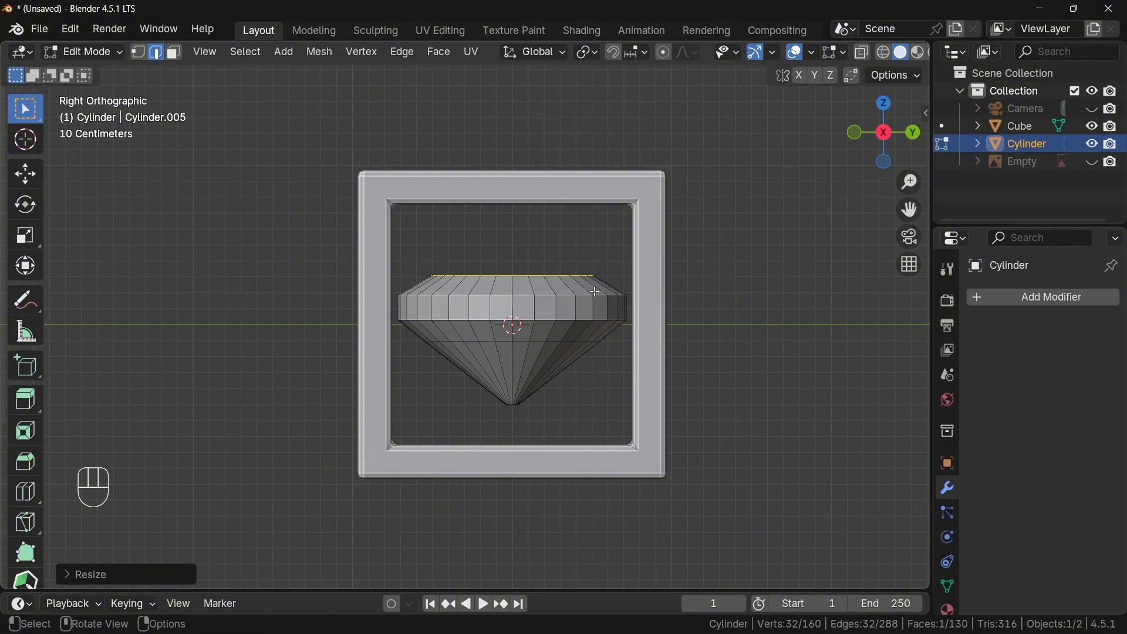
key("g")
key("z")
left_click(593, 282)
Extrude the crown's top face slightly upward and scale it inward to form the gem's table.
middle_click_drag(586, 334, 569, 379, "shift")
key("e")
left_click(661, 357)
key("s")
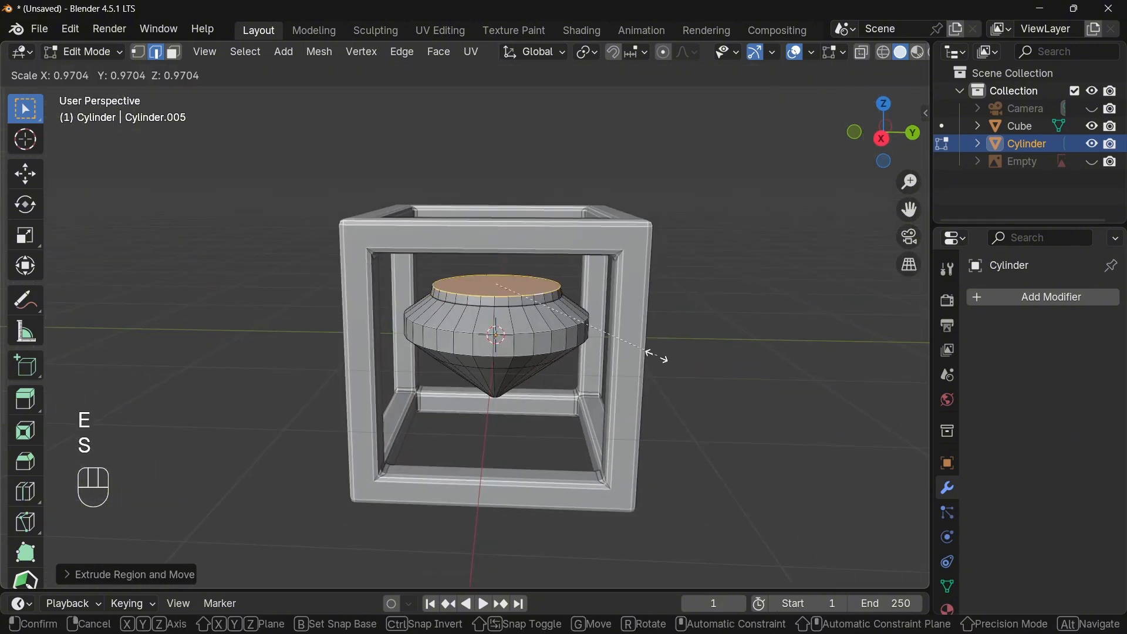
left_click(631, 350)
Bevel the edge loop around the gem's table and return to Object Mode.
middle_click_drag(631, 350, 627, 378, "alt")
scroll(626, 377, "up", 3)
middle_click_drag(637, 321, 583, 370)
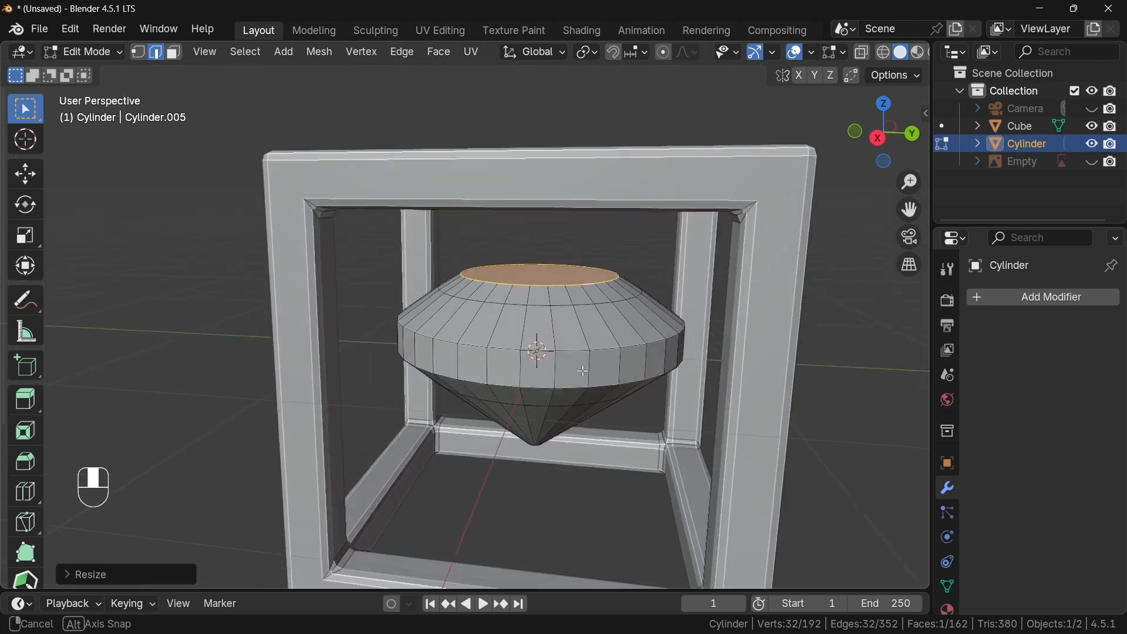
scroll(583, 371, "up", 2)
key("ctrl+b")
left_click(729, 250)
key("Tab")
scroll(594, 405, "down", 3)
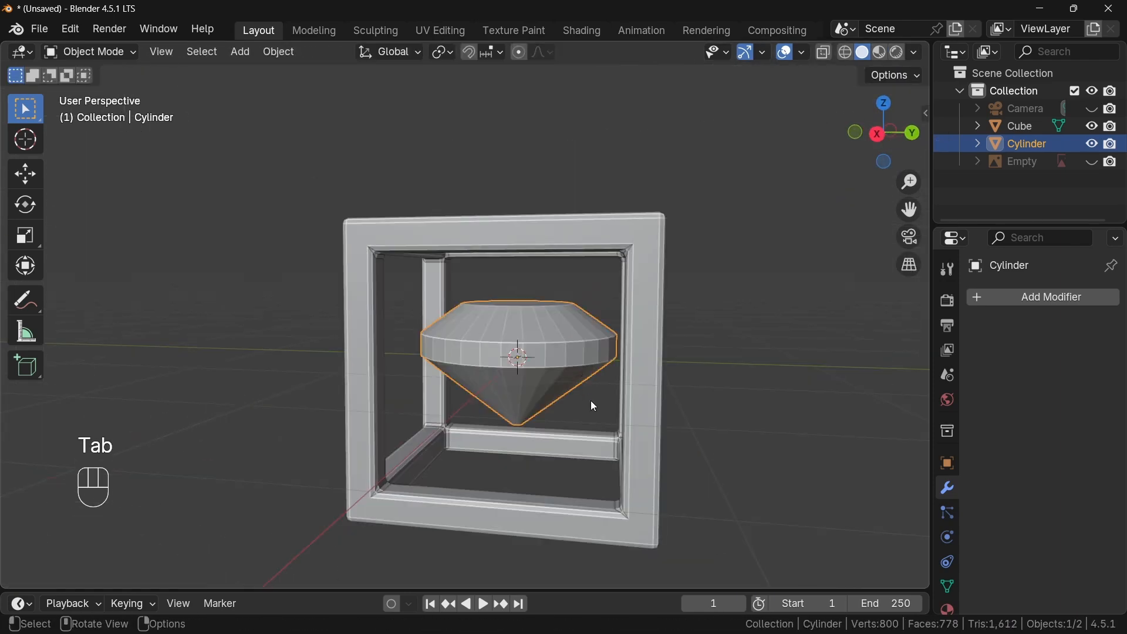
Scale the gem down in the right orthographic view, apply its scale and deselect it.
key("grave")
left_click(783, 370)
key("s")
left_click(645, 375)
key("ctrl+a")
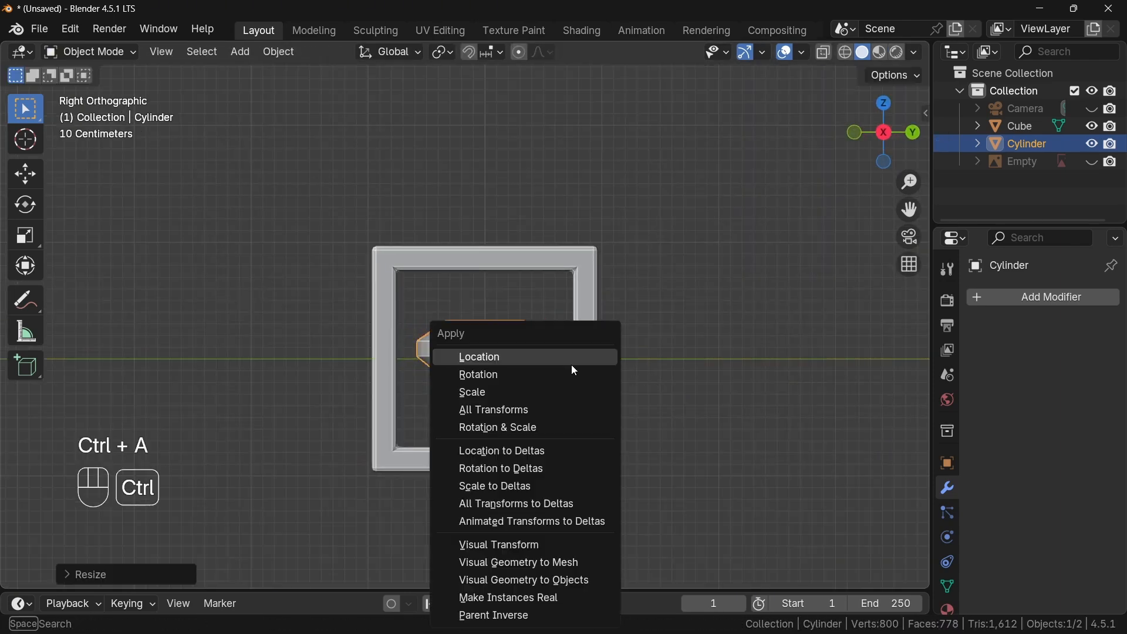
left_click(562, 391)
left_click(724, 491)
Hide the cube frame and the gem, and show the necklace reference image.
middle_click_drag(704, 474, 596, 408, "ctrl")
left_click(1091, 161)
left_click(1092, 126)
left_click(1091, 143)
middle_click_drag(587, 281, 496, 340, "ctrl")
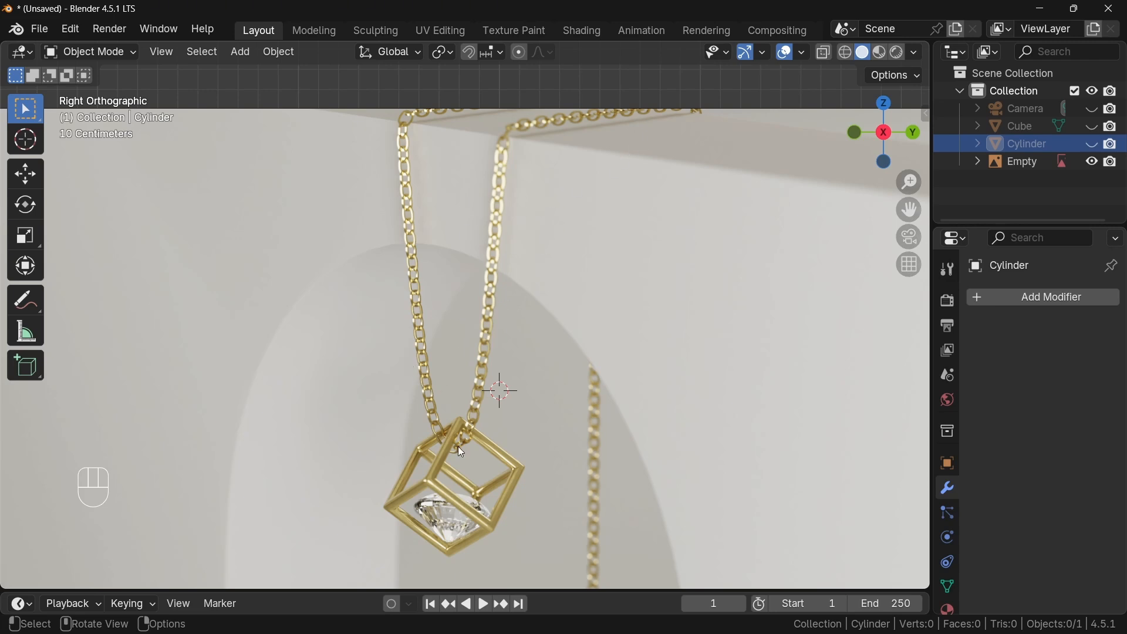
scroll(643, 396, "down", 2)
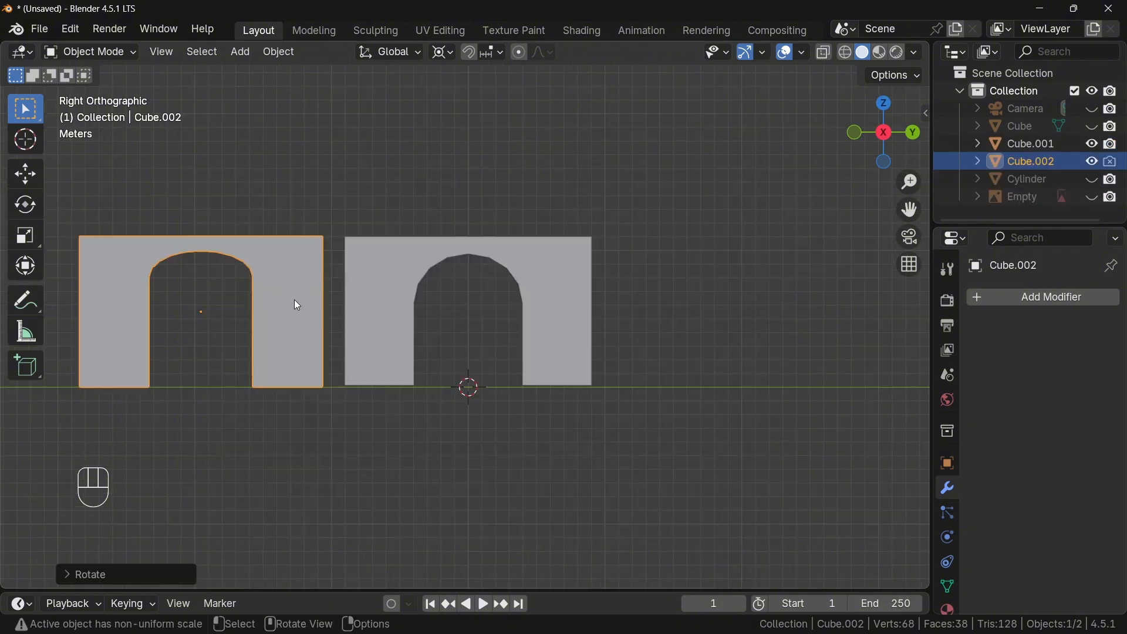
middle_click_drag(295, 299, 388, 348, "shift")
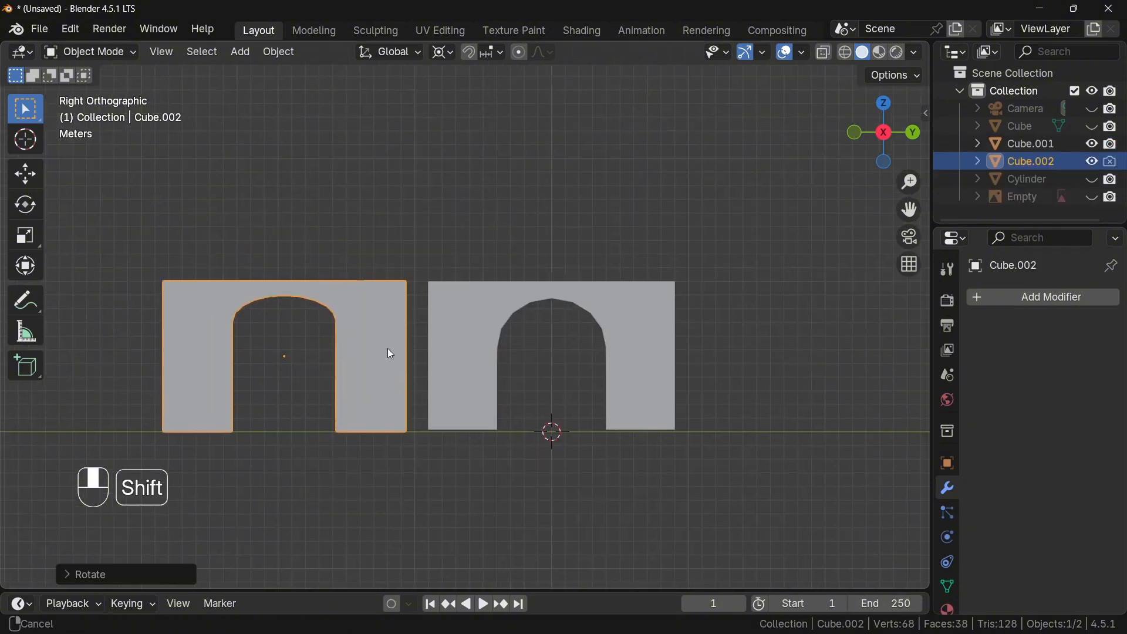
scroll(294, 319, "up", 2)
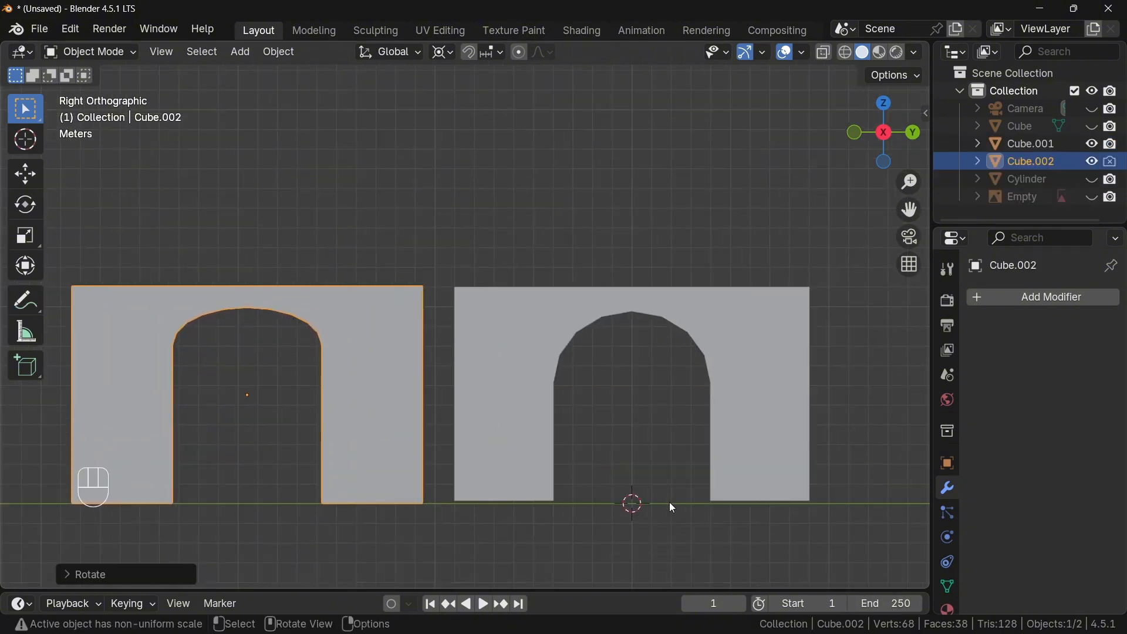
mouse_move(584, 340)
middle_mouse_down()
mouse_move(614, 353)
mouse_move(512, 339)
mouse_move(303, 356)
middle_mouse_up()
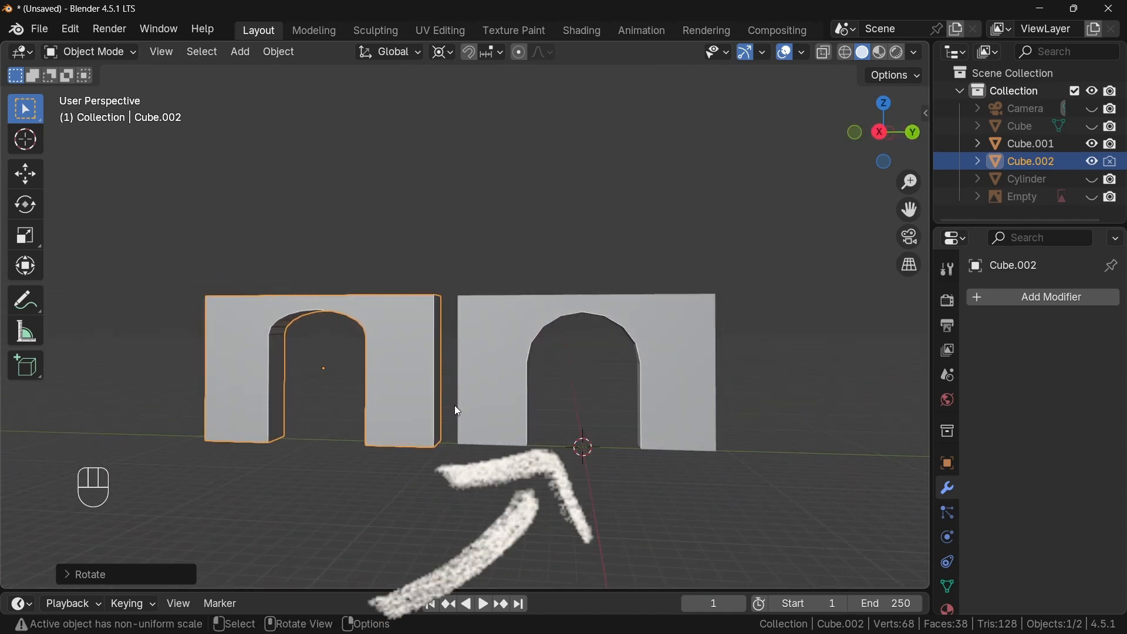
Delete the two existing arch wall objects from the scene.
scroll(455, 400, "down", 1)
middle_click_drag(535, 399, 425, 394, "shift")
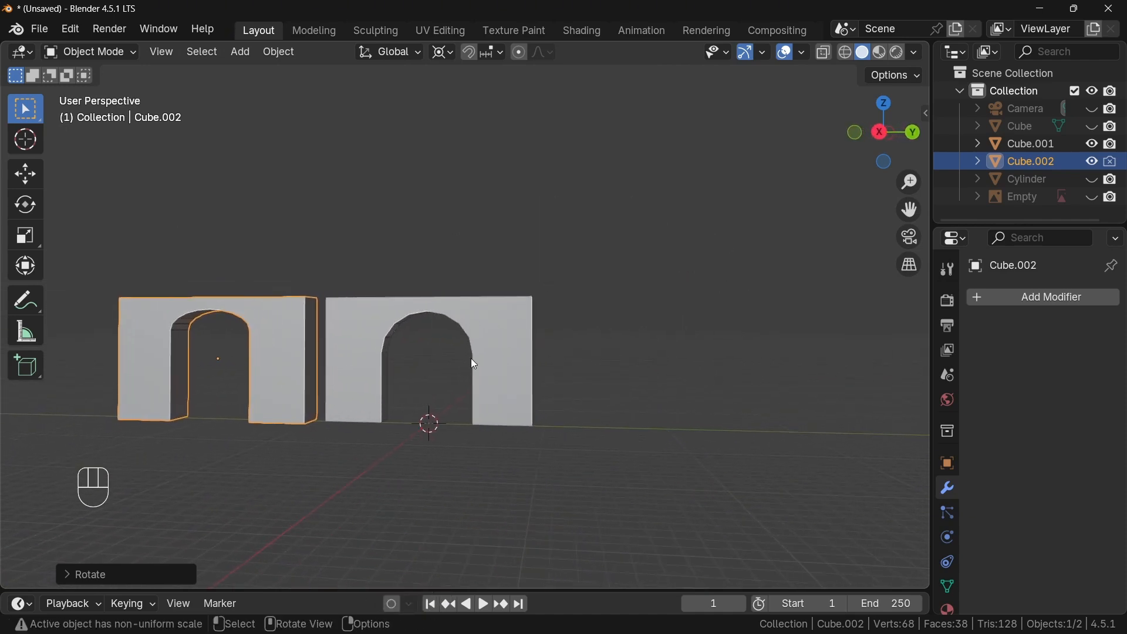
key("x")
left_click(298, 337)
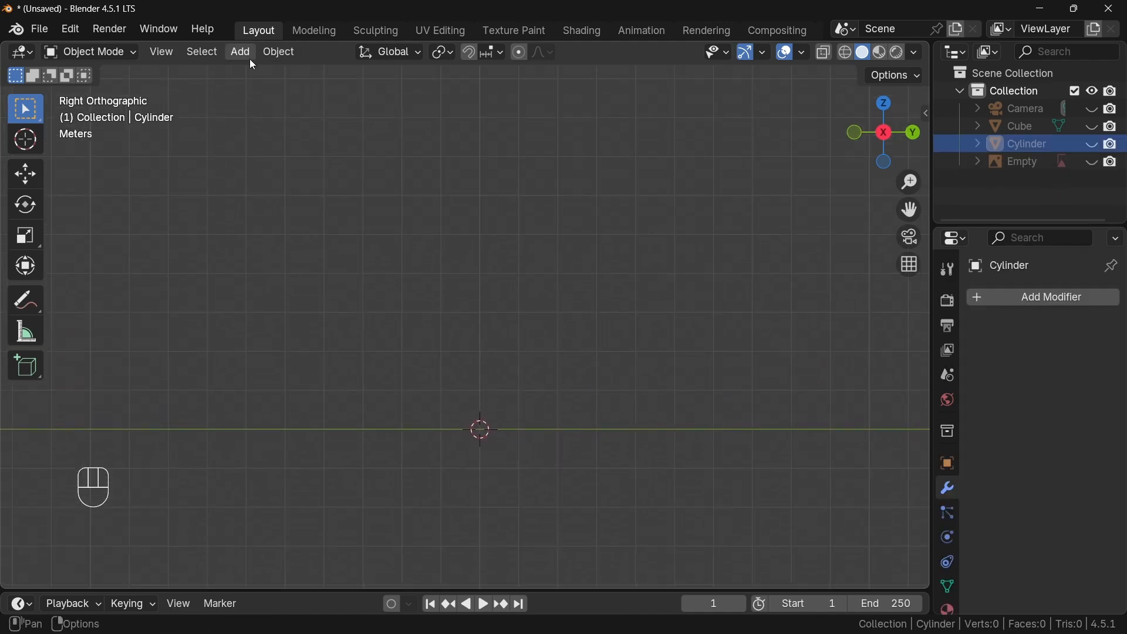
Add a cube and move it about 1.04 m up along Z so that it rests on the ground line.
left_click(246, 54)
mouse_move(302, 72)
left_click(421, 94)
key("g")
key("z")
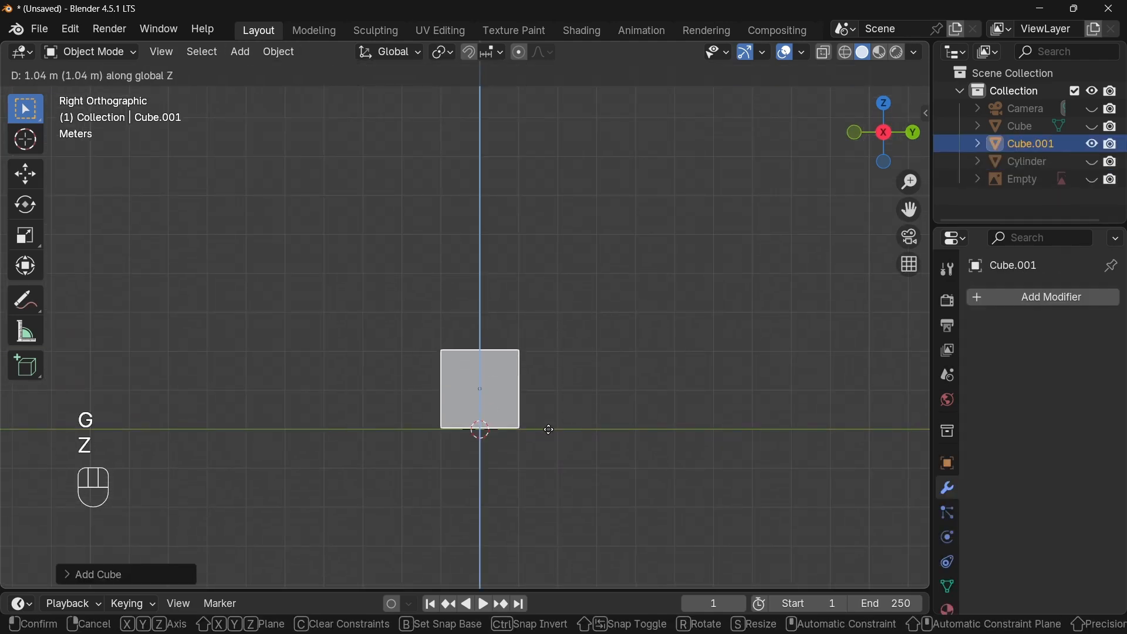
left_click(522, 405)
Stretch the cube about 9 times along Y into a long slab.
key("s")
key("y")
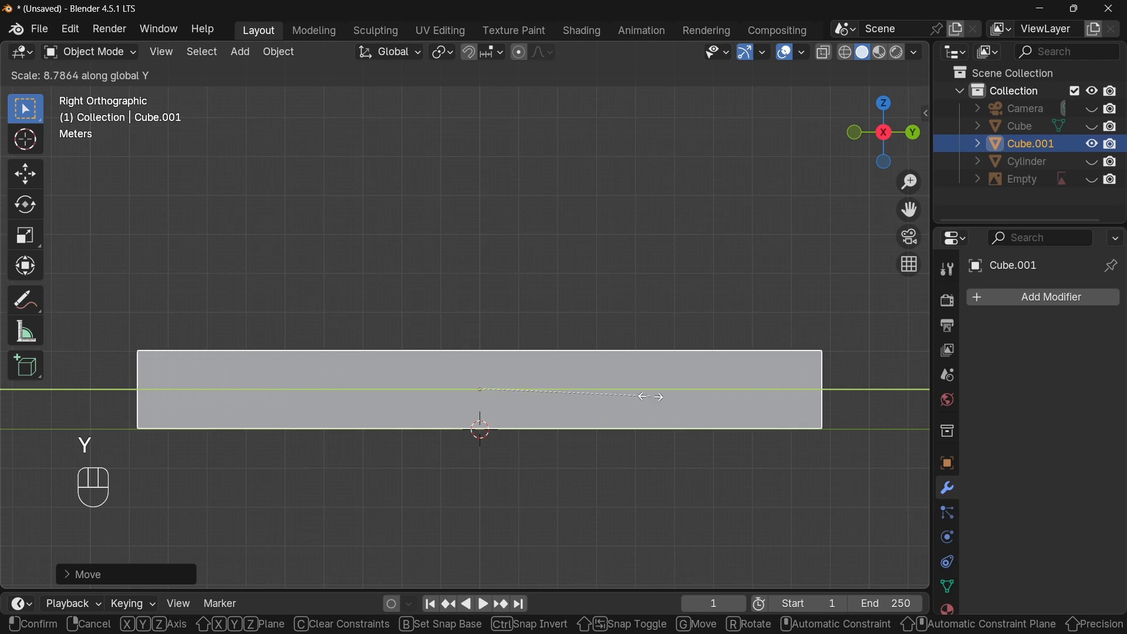
left_click(432, 84)
Set the transform pivot to 3D Cursor and scale the slab along Z into a wall about 0.6 times as tall as wide.
left_click(444, 54)
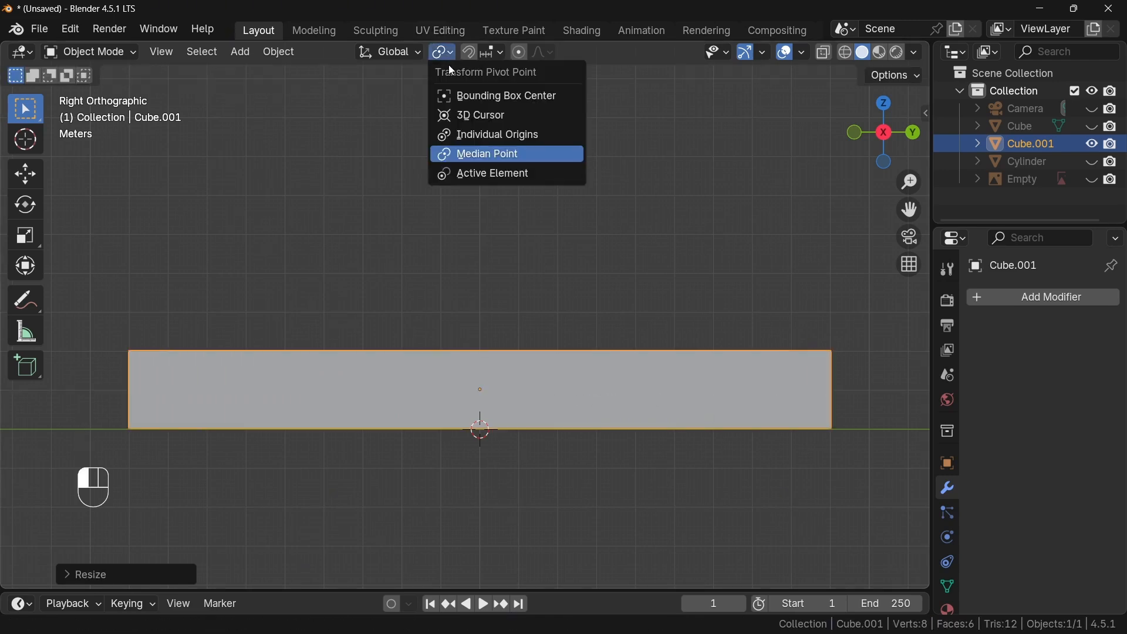
left_click(485, 115)
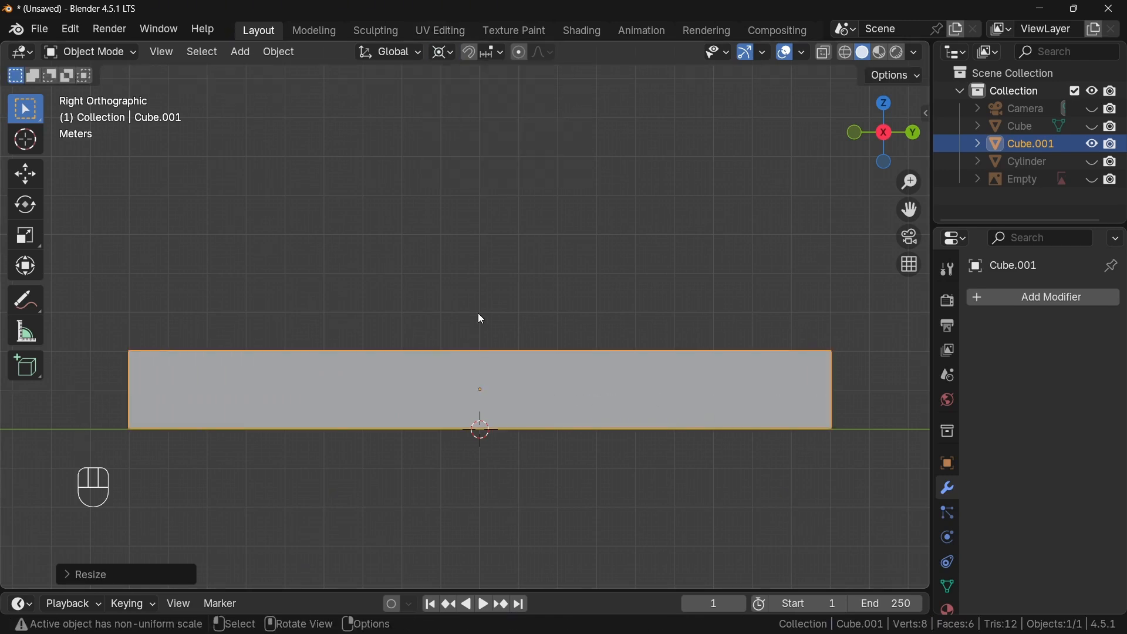
scroll(516, 382, "down", 2)
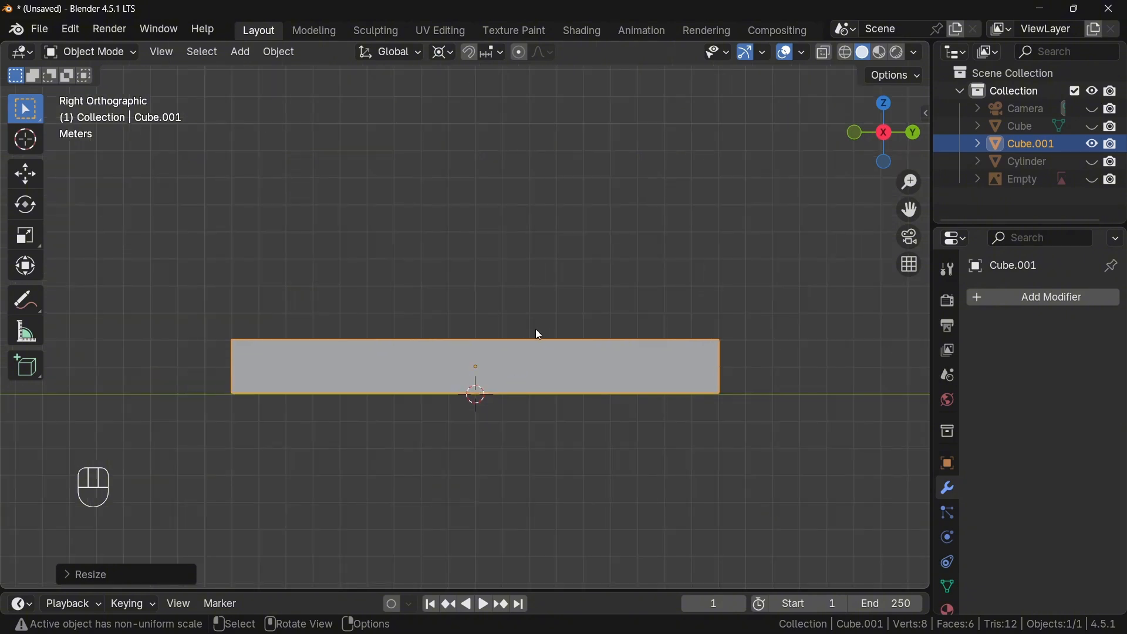
key("s")
key("z")
left_click(650, 515)
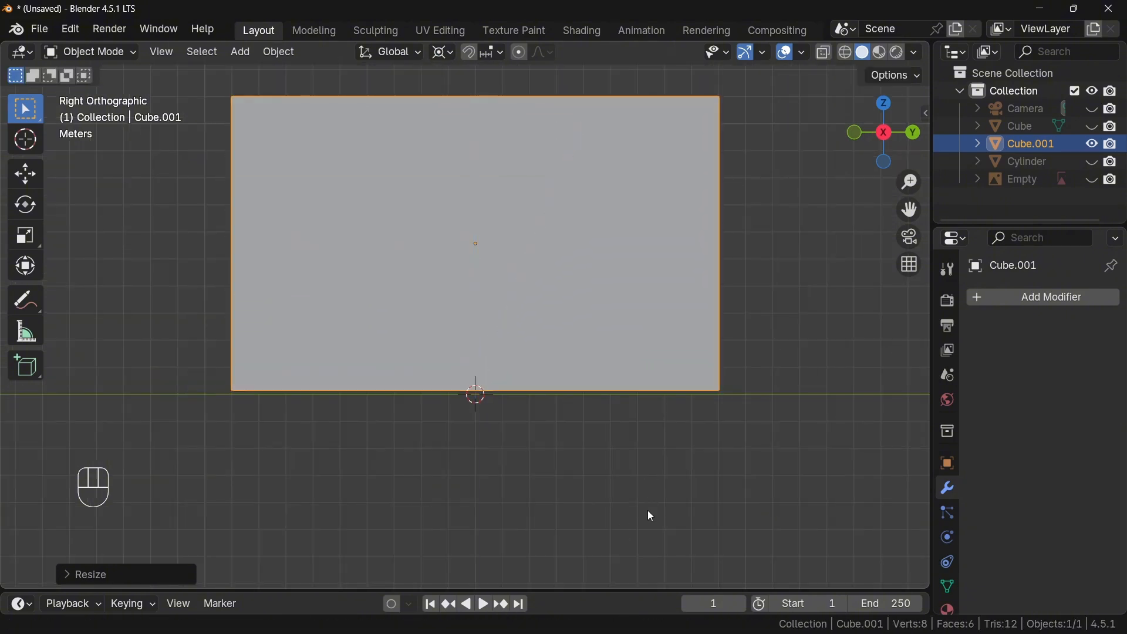
Add a second cube at the wall's base and scale it about 6 times along Y and about 6 times along Z.
left_click(242, 54)
mouse_move(267, 72)
left_click(418, 89)
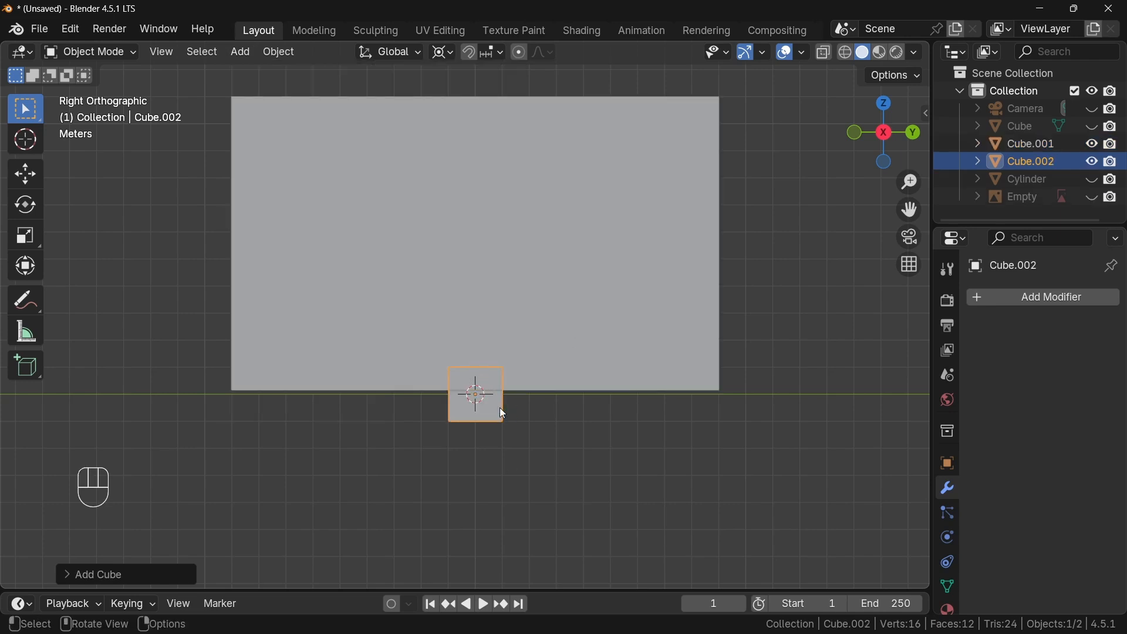
middle_click_drag(591, 464, 578, 415, "ctrl")
key("s")
key("y")
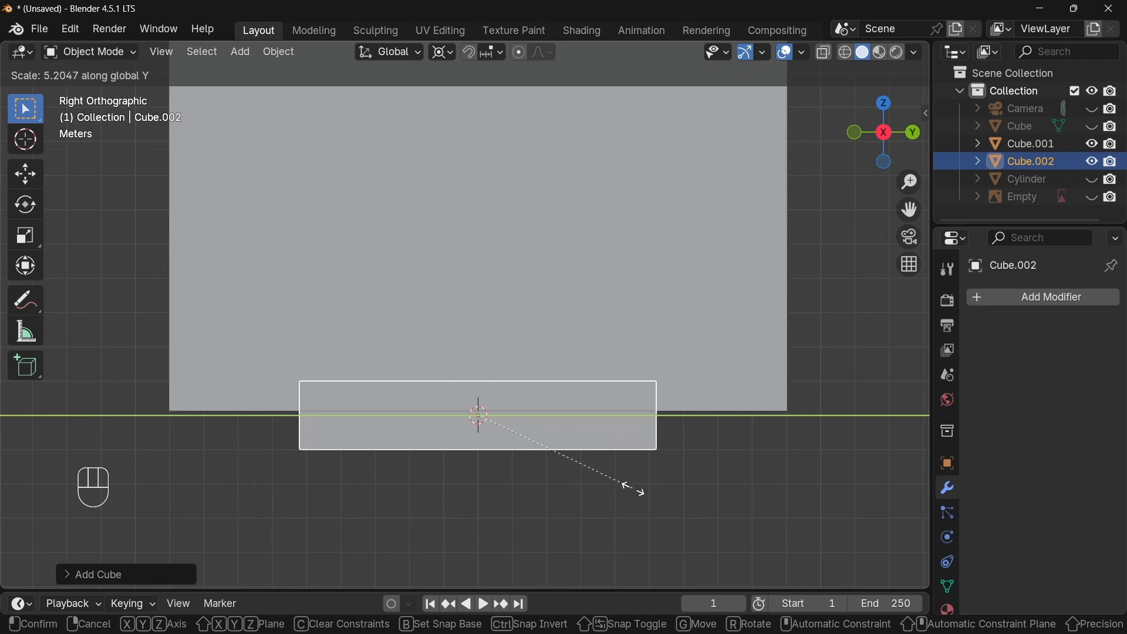
left_click(653, 502)
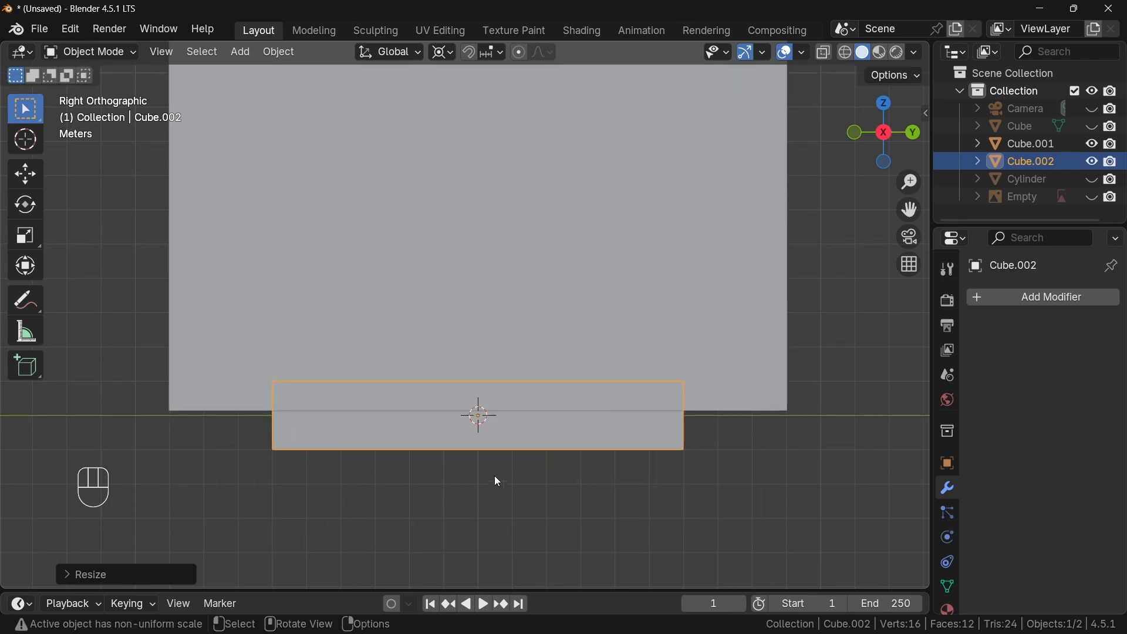
key("s")
key("z")
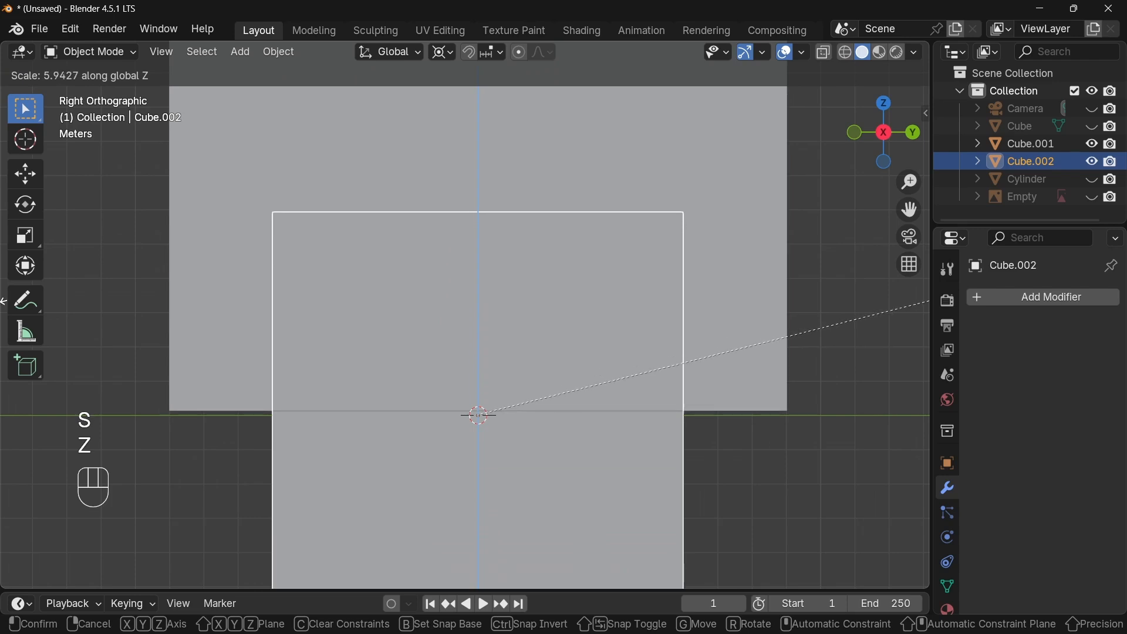
left_click(5, 301)
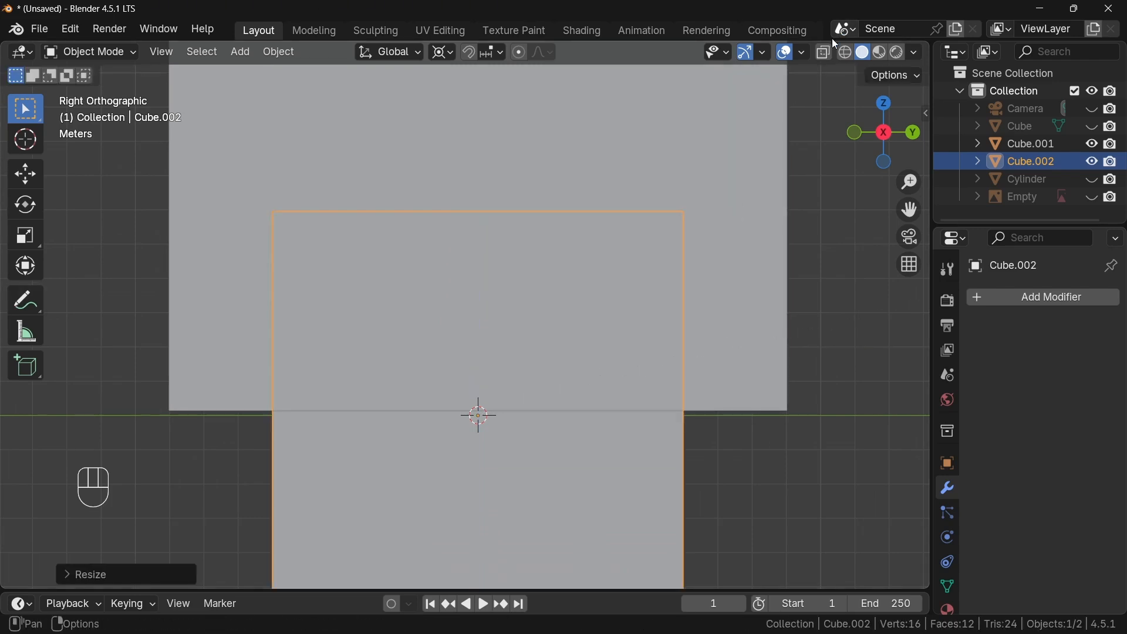
left_click(825, 51)
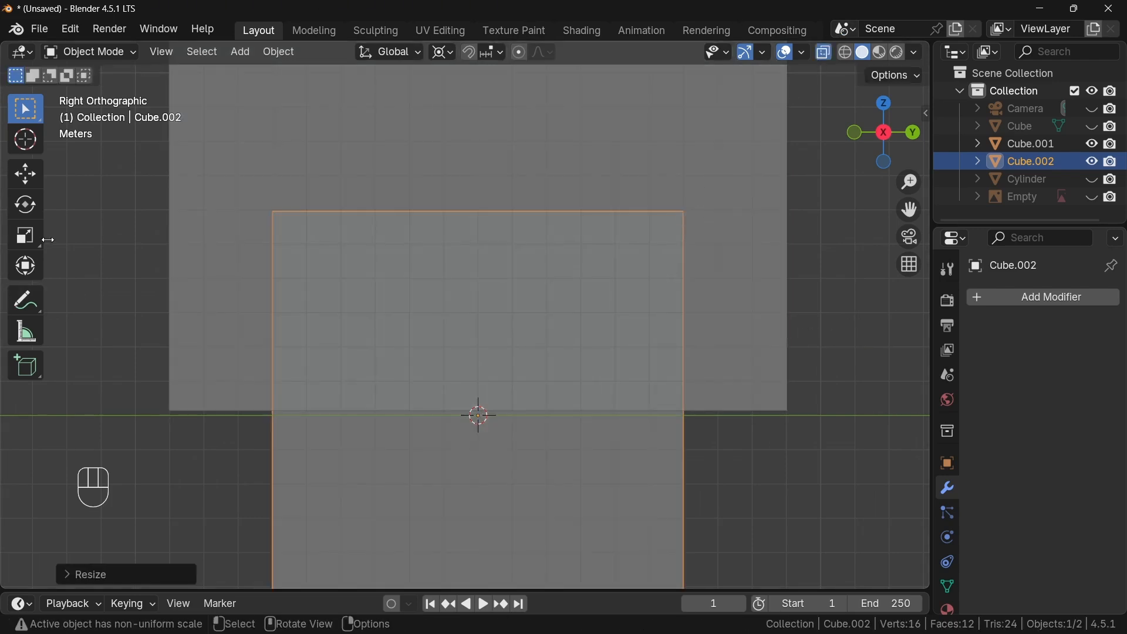
left_click(26, 301)
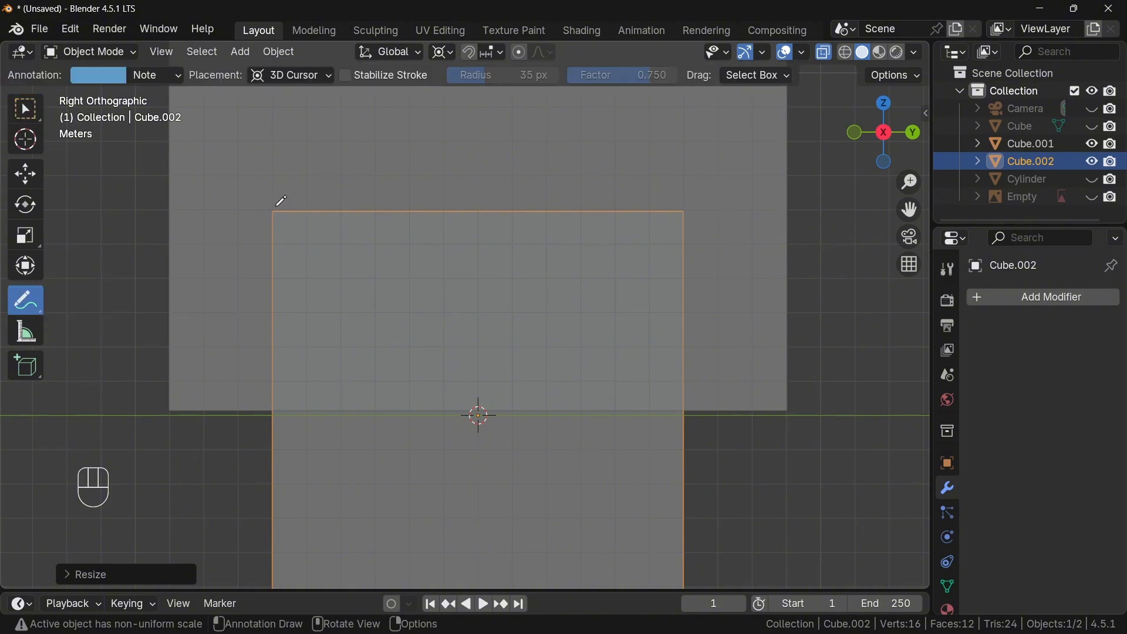
left_click_drag(277, 206, 681, 201)
left_click_drag(476, 155, 503, 175)
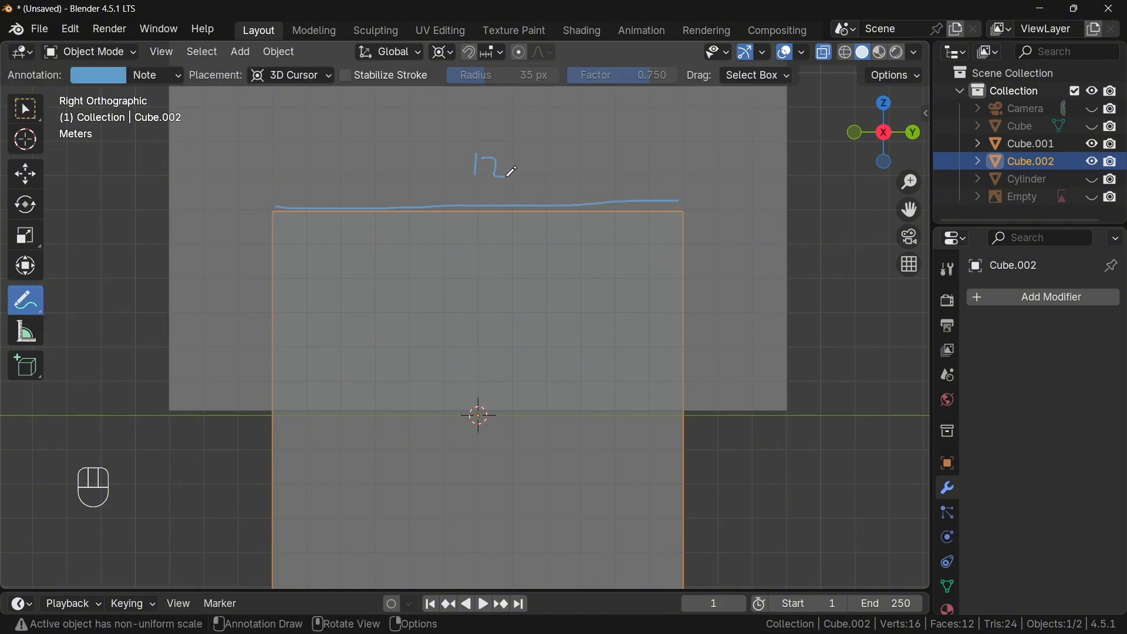
left_click_drag(690, 221, 694, 405)
left_click_drag(730, 268, 721, 291)
key("ctrl+z")
key("ctrl+z")
key("ctrl+z")
key("ctrl+z")
key("ctrl+z")
Scale the smaller block along X so that it extends well past both faces of the wall.
middle_click_drag(703, 254, 492, 422)
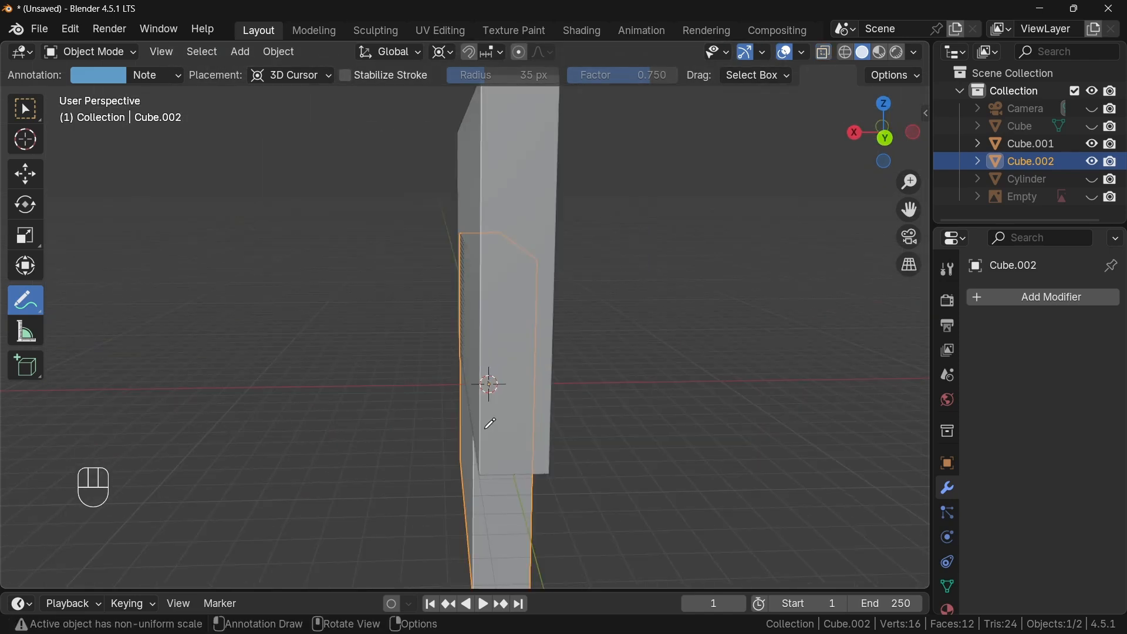
key("w")
key("s")
key("x")
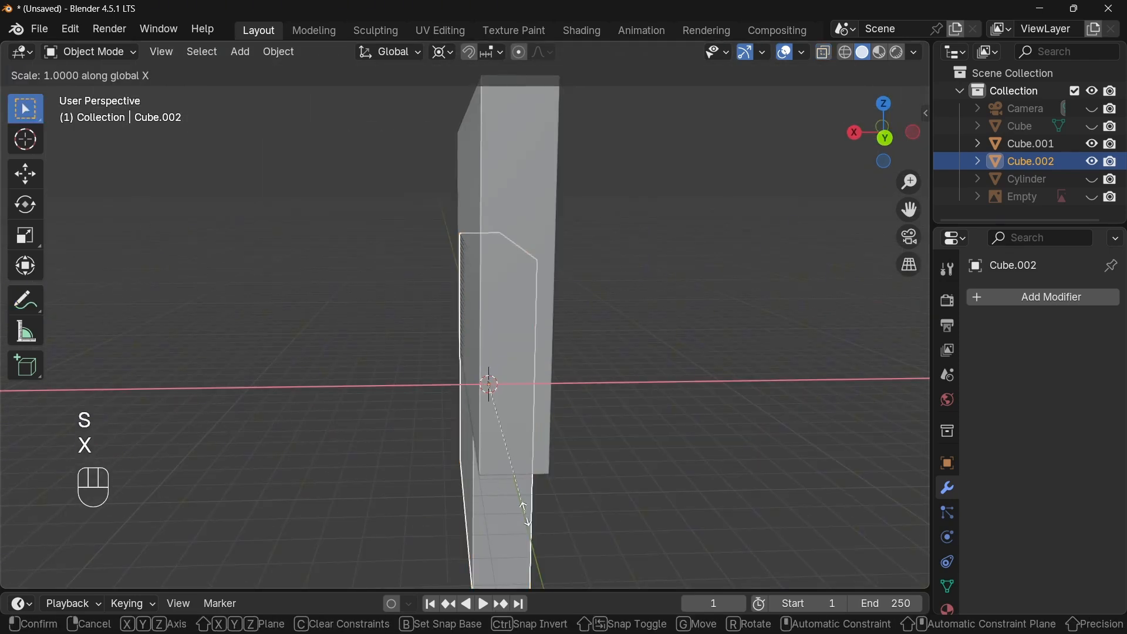
left_click(423, 350)
Cut the block's shape out of the wall with a Boolean Difference modifier and apply the modifier.
middle_click_drag(423, 350, 584, 267)
left_click(584, 267)
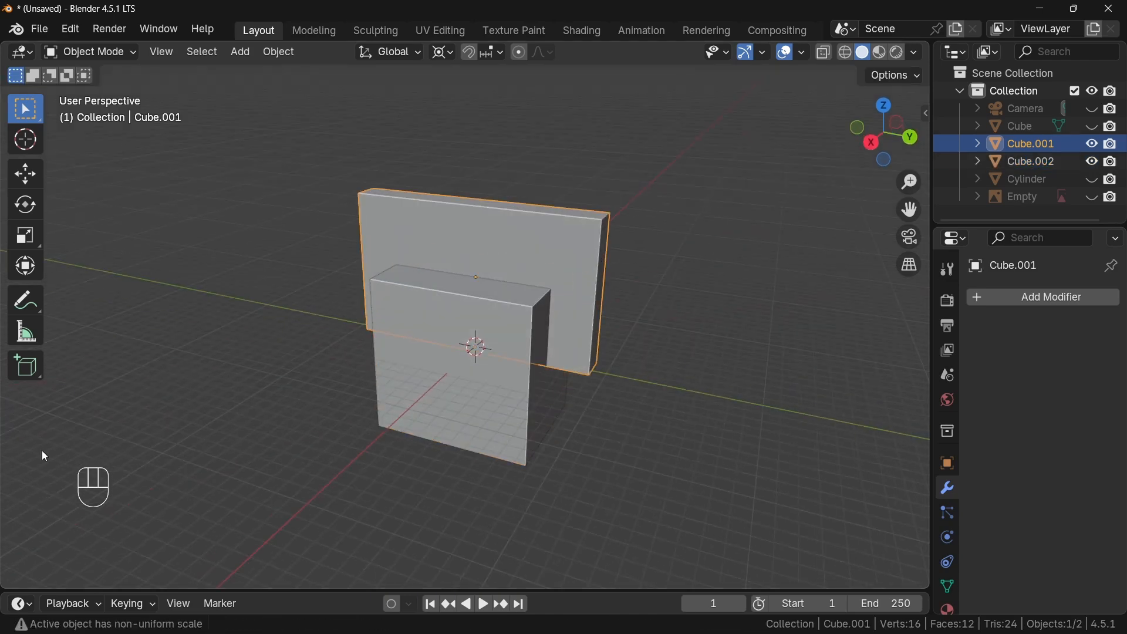
left_click(1045, 297)
mouse_move(1045, 299)
left_click(867, 335)
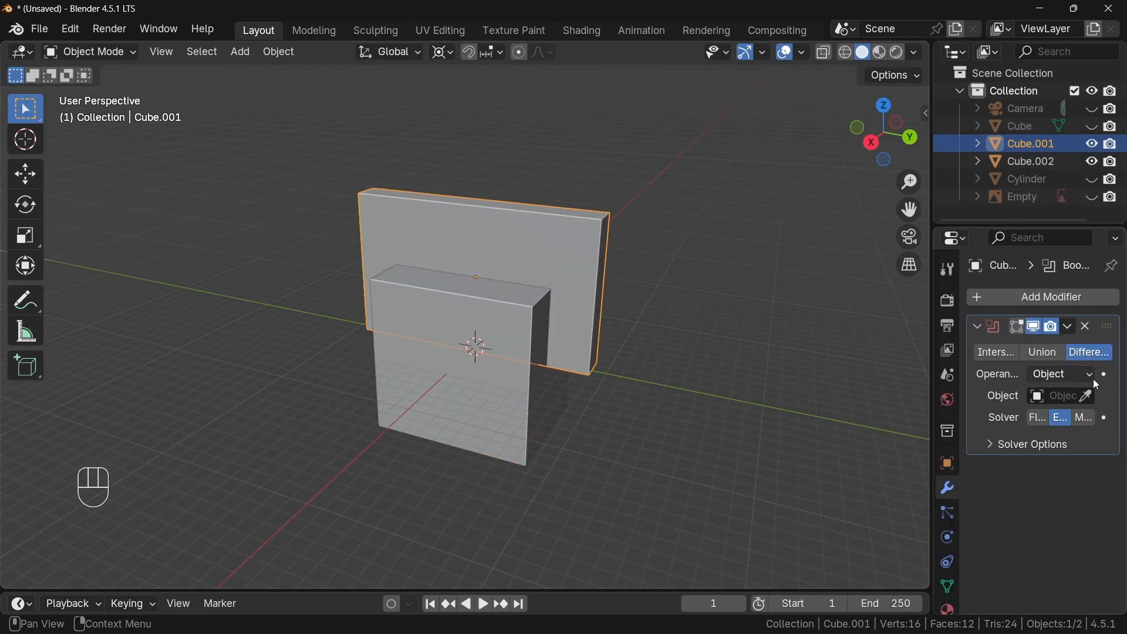
left_click(1086, 395)
left_click(520, 378)
left_click(1069, 326)
left_click(1049, 350)
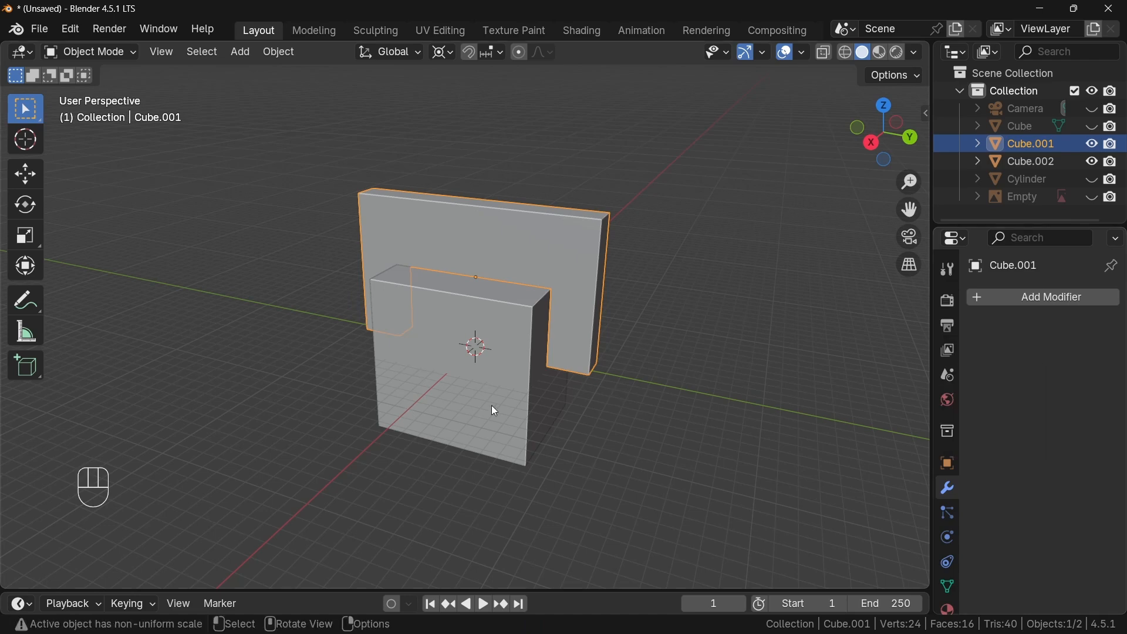
Delete the cutter block and select the wall with its rectangular opening.
left_click(491, 405)
key("x")
left_click(491, 405)
middle_click_drag(492, 405, 607, 277)
left_click(587, 265)
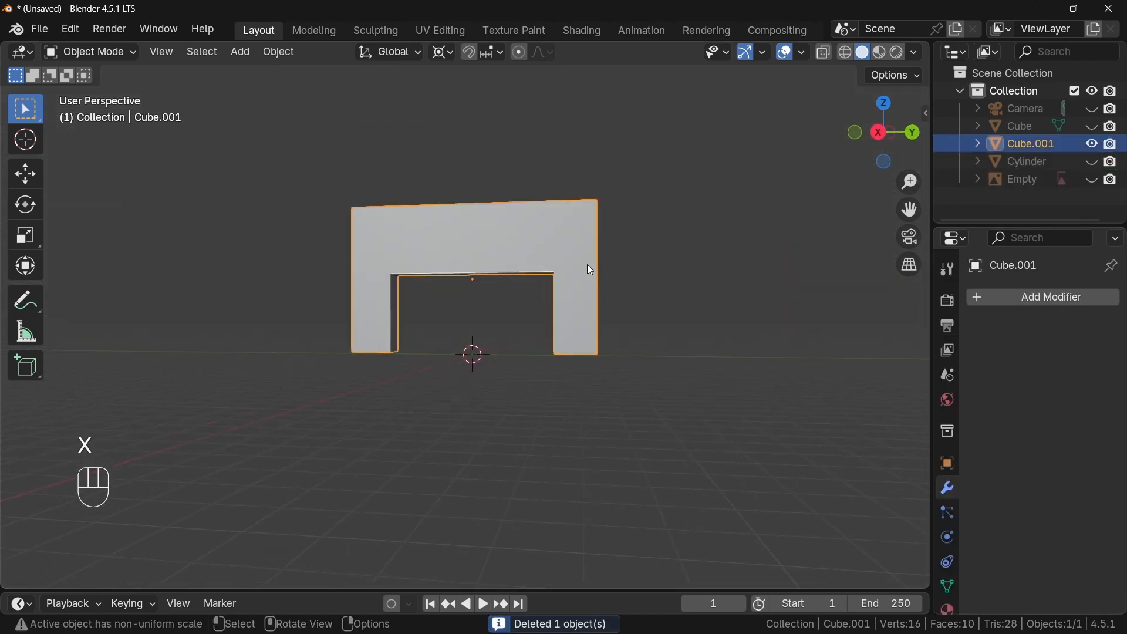
Bevel the opening's two upper corner edges in Edit Mode with four segments and an offset of about 0.66 m to form an arch.
middle_click_drag(657, 348, 622, 235, "ctrl")
key("Tab")
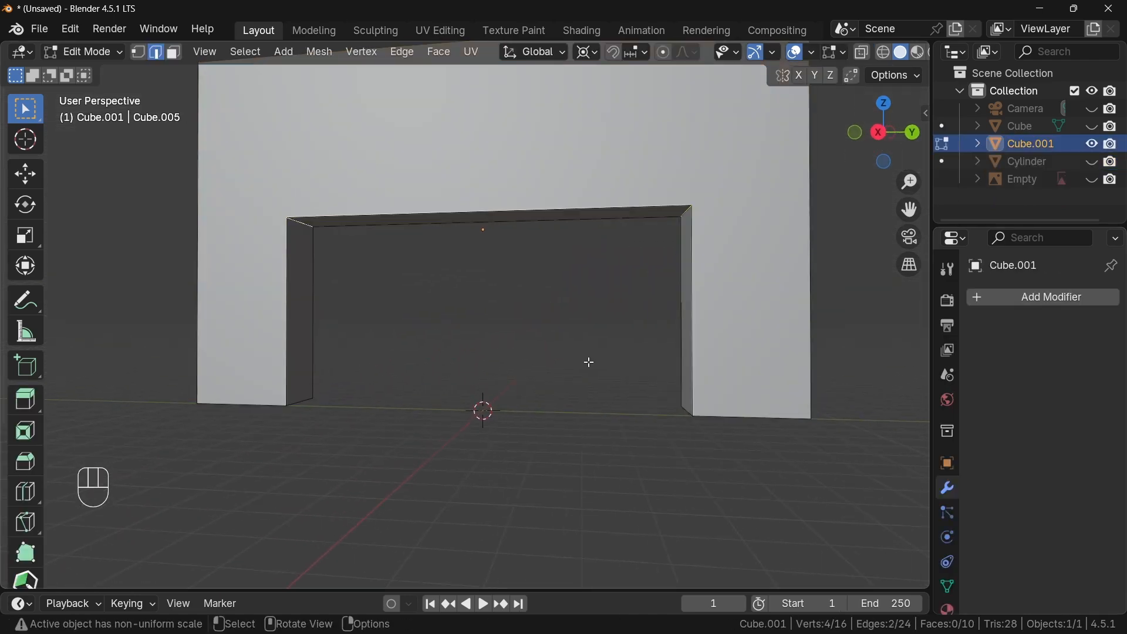
key("ctrl+b")
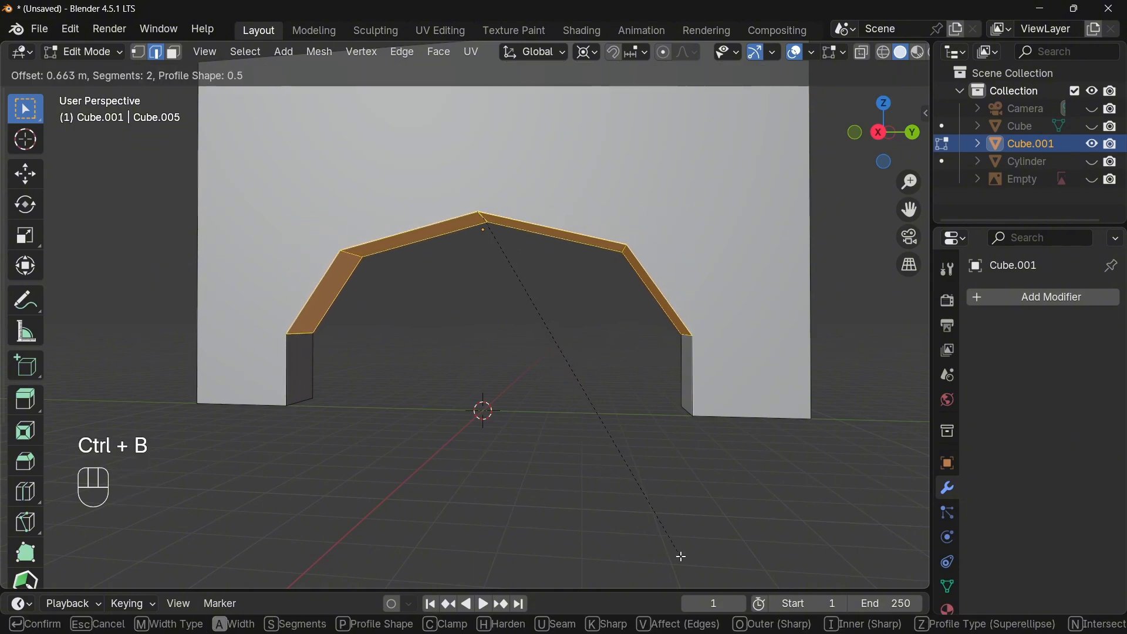
scroll(681, 556, "up", 2)
left_click(679, 556)
Select the whole inner boundary of the arched opening and narrow it along Y to about two thirds, in right orthographic view.
key("grave")
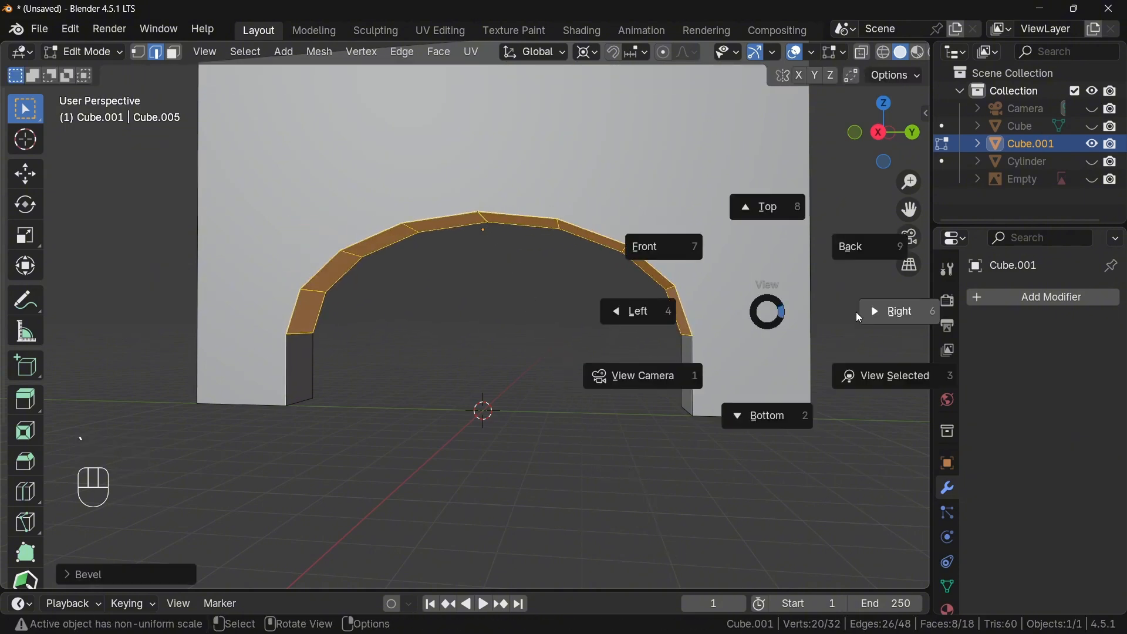
left_click(819, 313)
middle_click_drag(287, 405, 590, 390)
key("grave")
left_click(781, 370)
key("s")
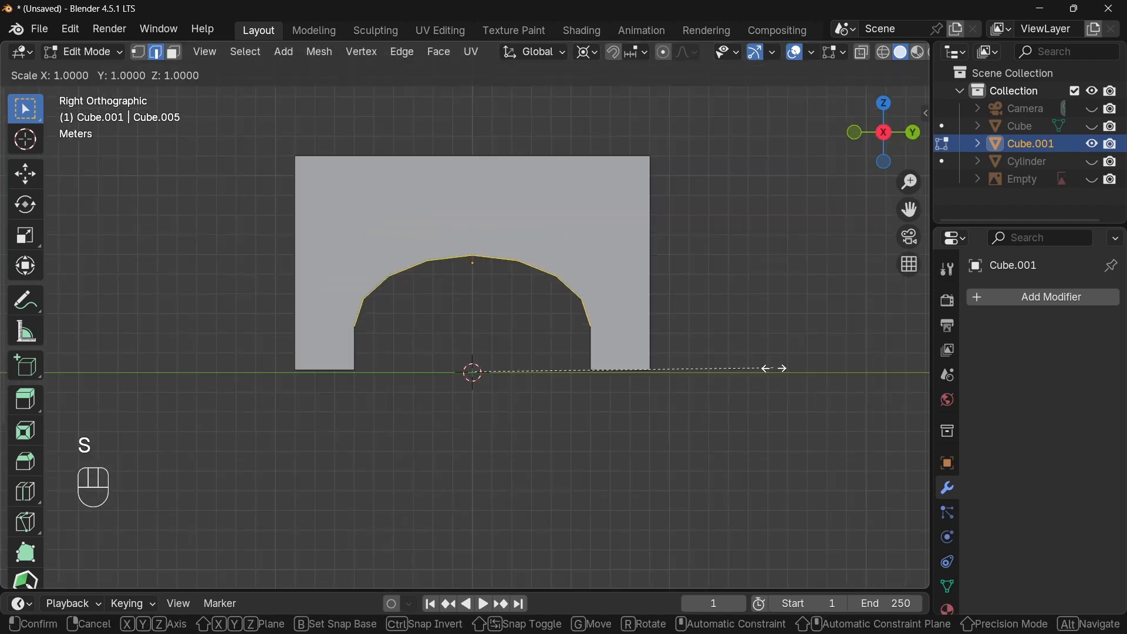
key("y")
left_click(666, 370)
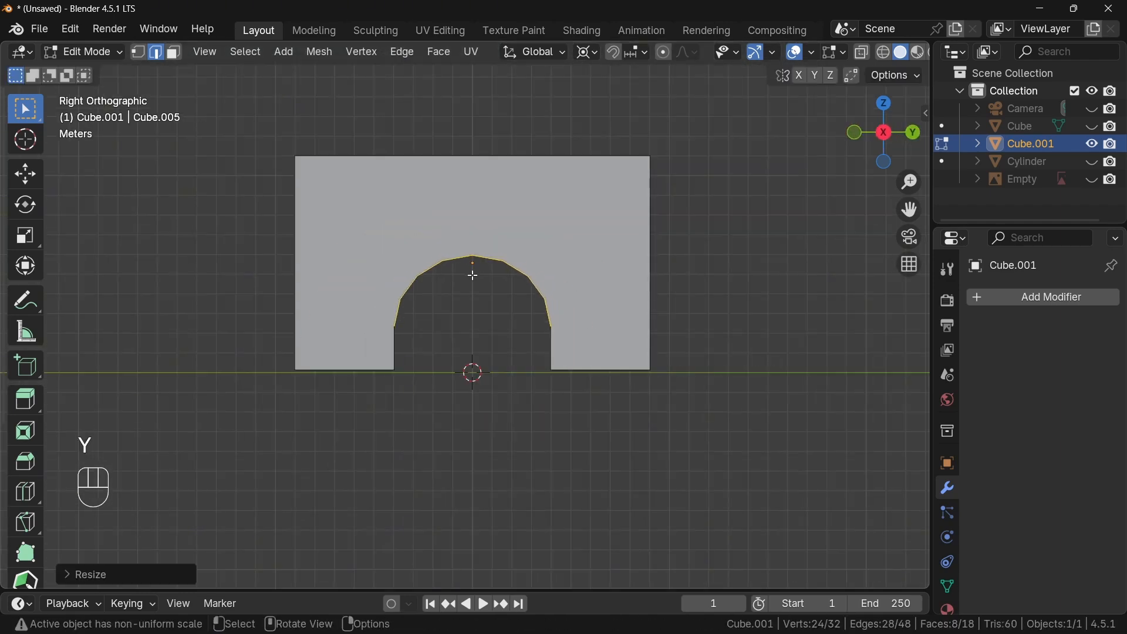
Deselect the opening's bottom vertices and raise the arch curve about 3.36 m along Z.
scroll(644, 417, "up", 3)
left_click(861, 51)
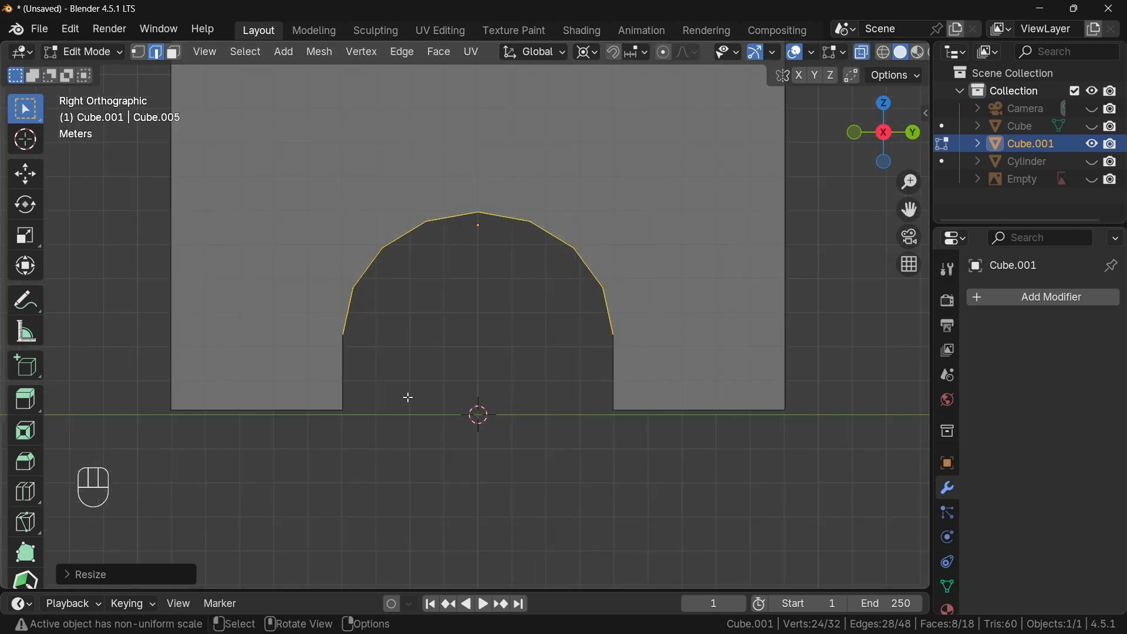
left_click_drag(304, 387, 645, 466, "ctrl")
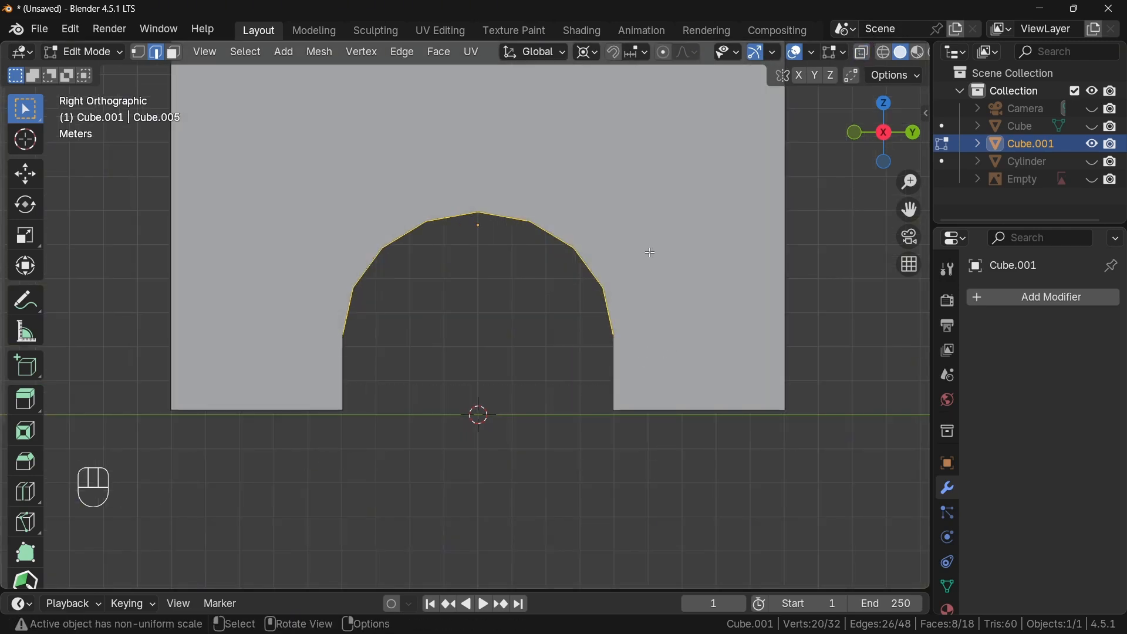
middle_click_drag(650, 253, 645, 332, "shift")
key("g")
key("z")
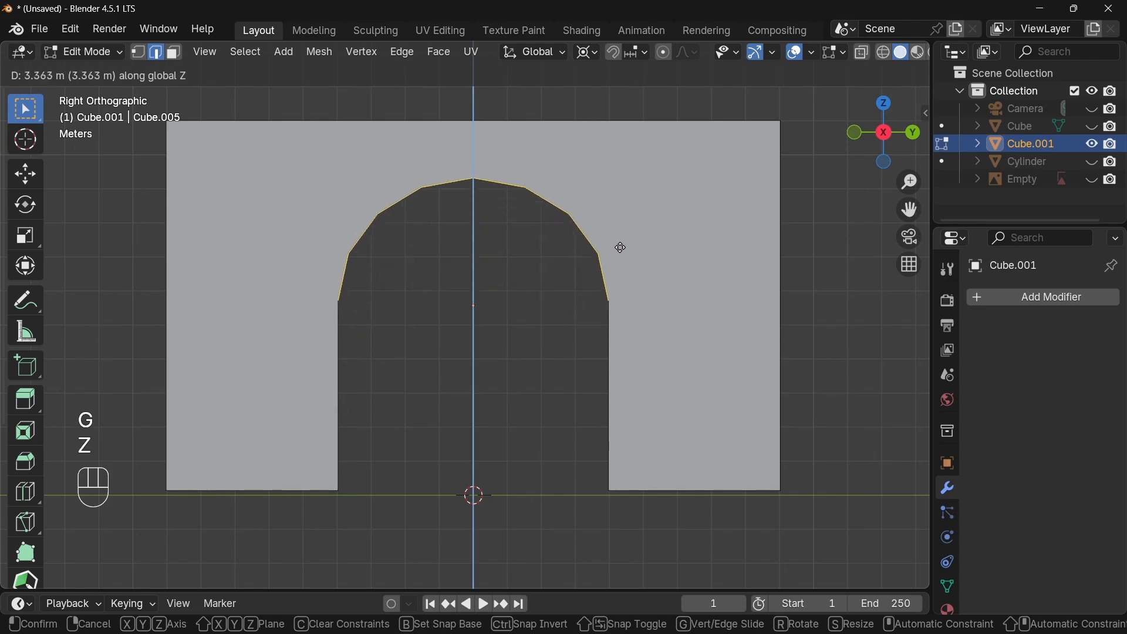
left_click(621, 247)
Knife-cut the wall's front face from each arch vertex outward to the wall's top and side edges.
scroll(538, 337, "down", 2)
middle_click_drag(541, 337, 555, 315)
key("1")
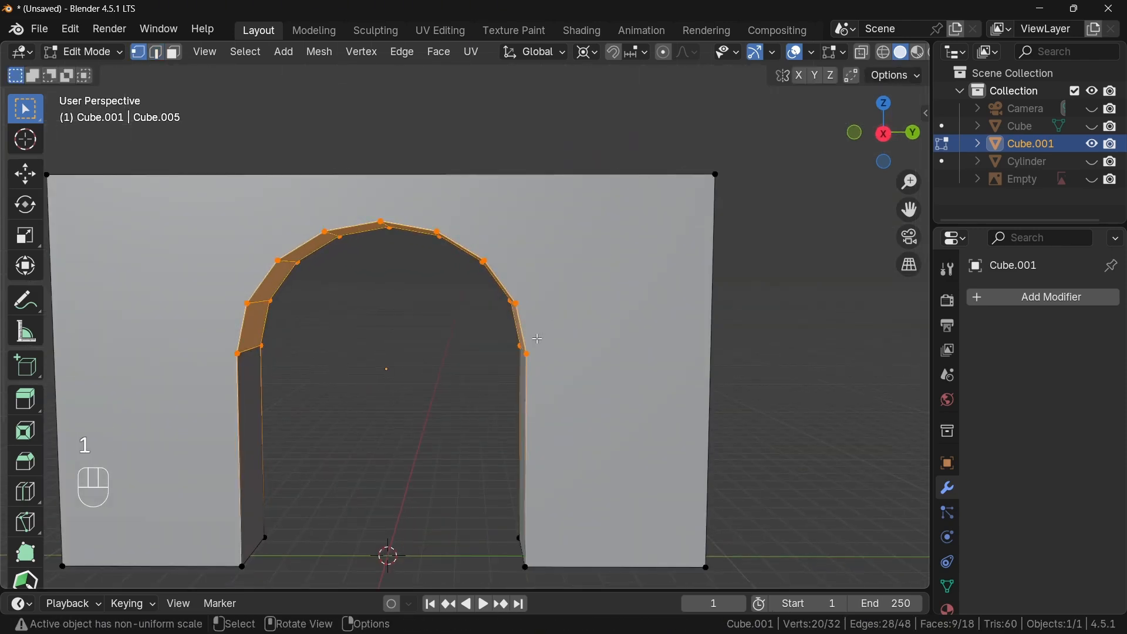
key("k")
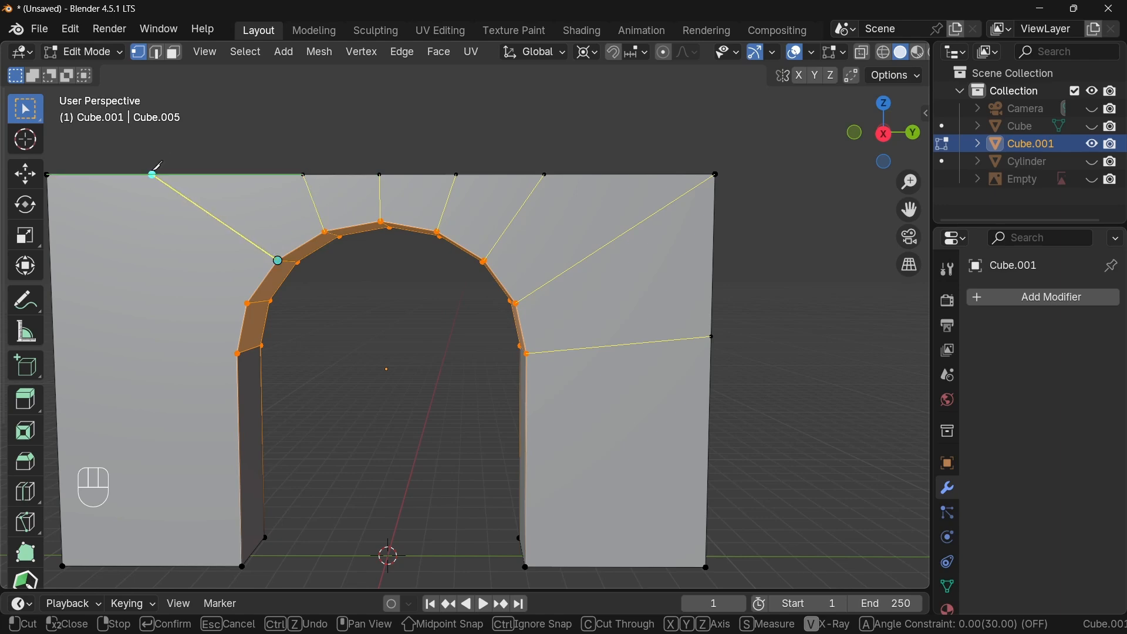
key("Return")
Knife-cut the wall's back face from each arch vertex outward, continuing across the top and side faces to the front cuts.
middle_click_drag(53, 310, 448, 312)
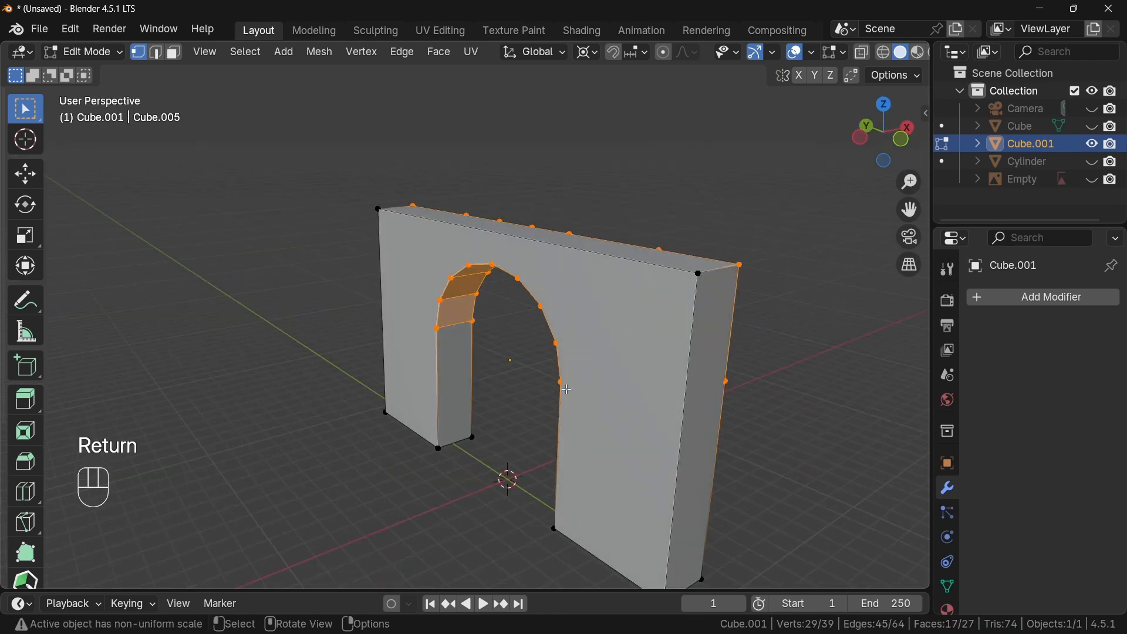
key("k")
left_click(562, 383)
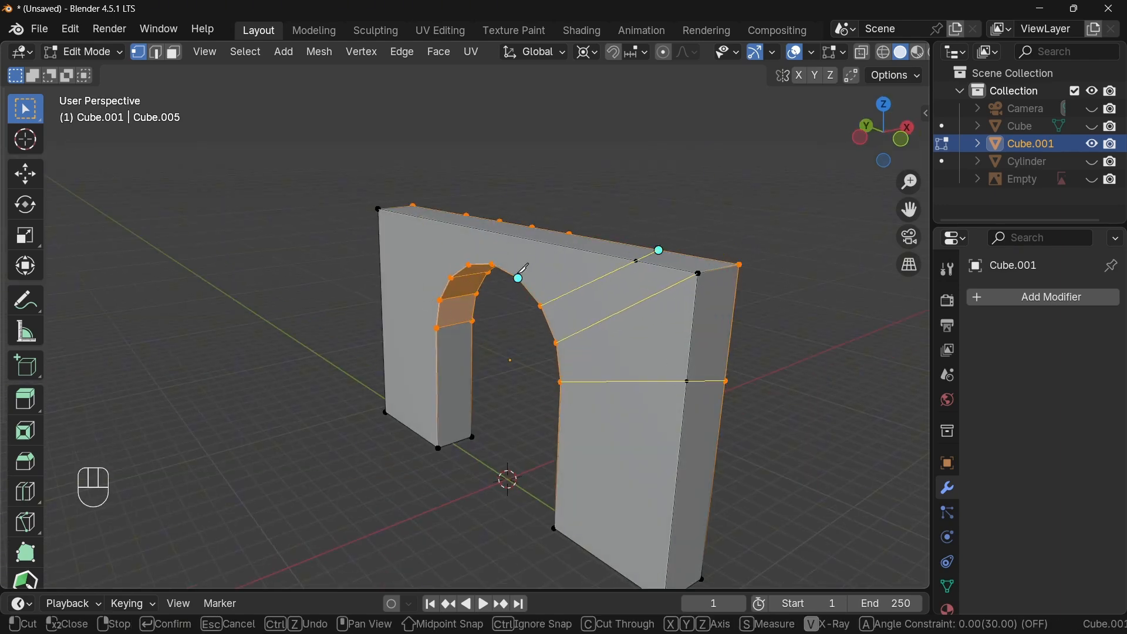
middle_click_drag(524, 272, 567, 277)
middle_click_drag(482, 216, 413, 226)
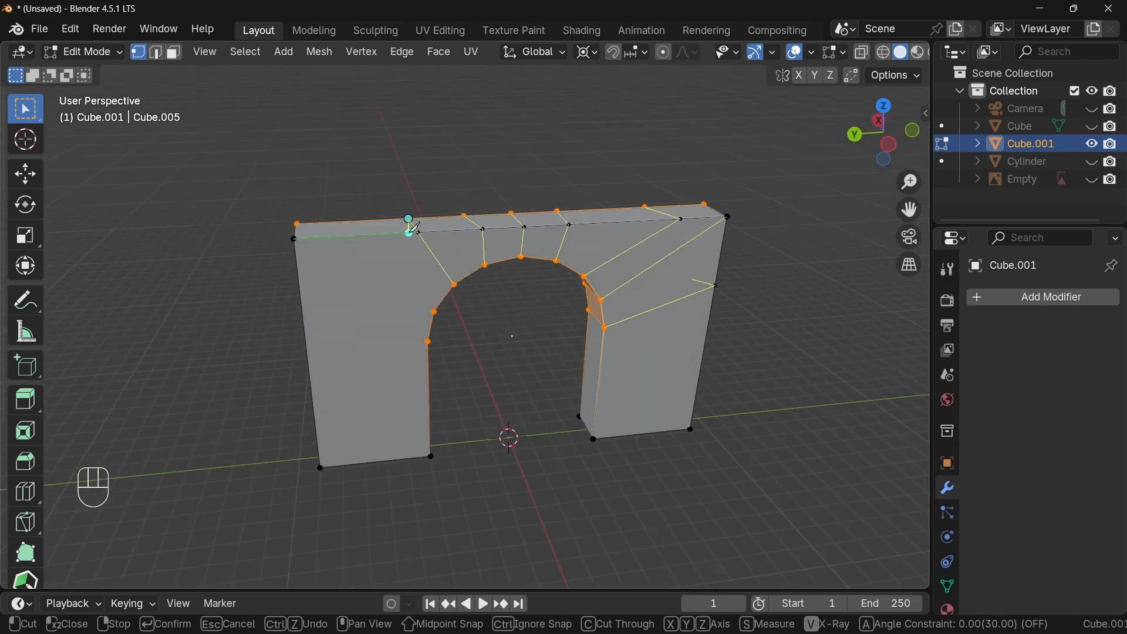
key("Return")
Vertex-slide the stray cut vertices beside the wall's upper corner onto the corner vertex.
middle_click_drag(306, 342, 319, 218)
left_click(319, 219)
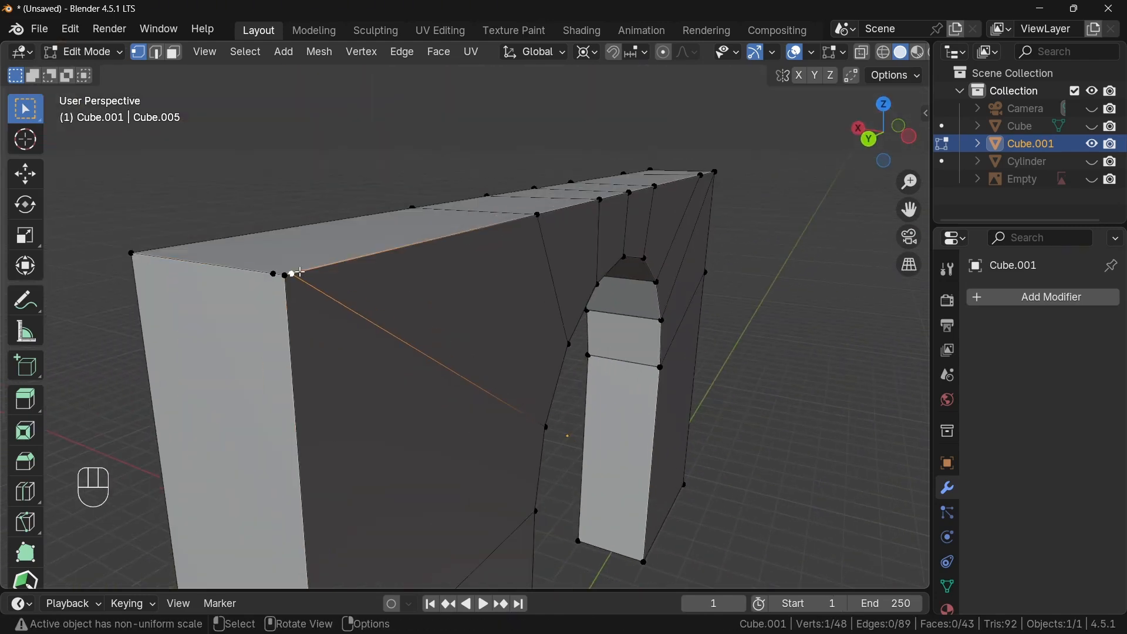
key("g")
key("g")
left_click(293, 273)
left_click(284, 275)
key("g")
key("g")
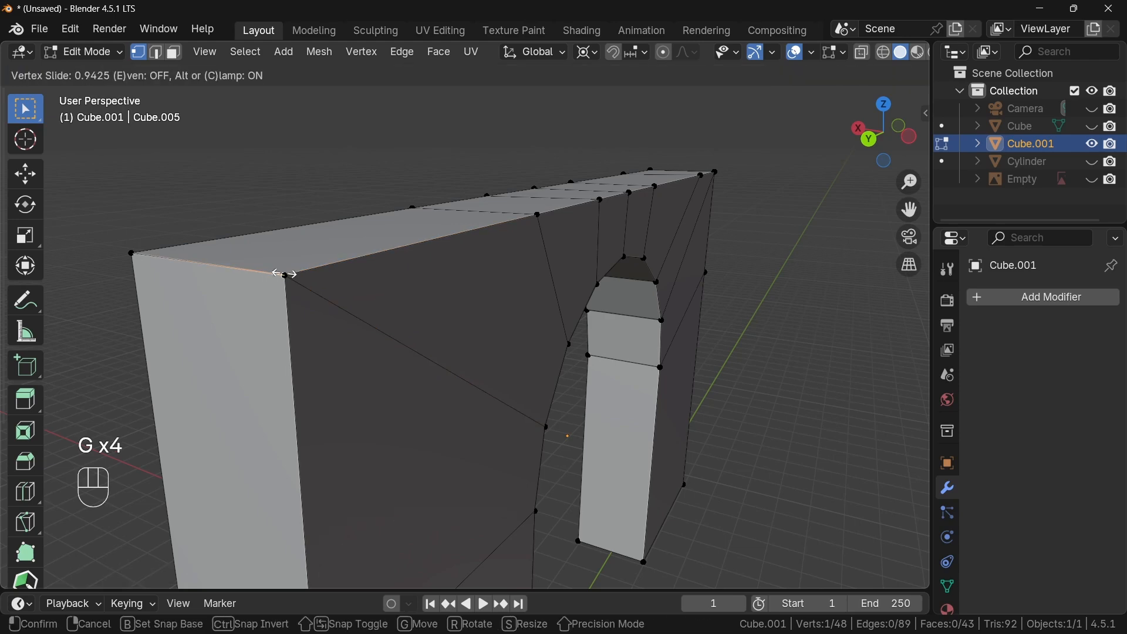
left_click(284, 275)
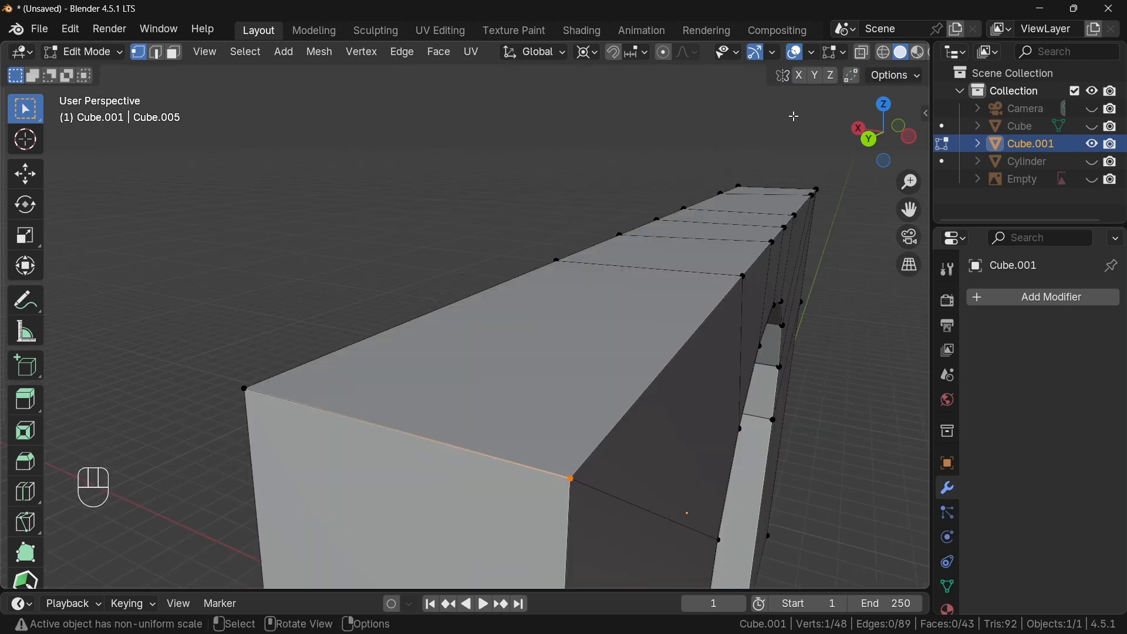
Select the overlapping vertices at the wall's upper corner in X-ray and merge them by distance.
left_click(861, 52)
middle_click_drag(591, 470, 571, 456)
left_click_drag(389, 313, 406, 348)
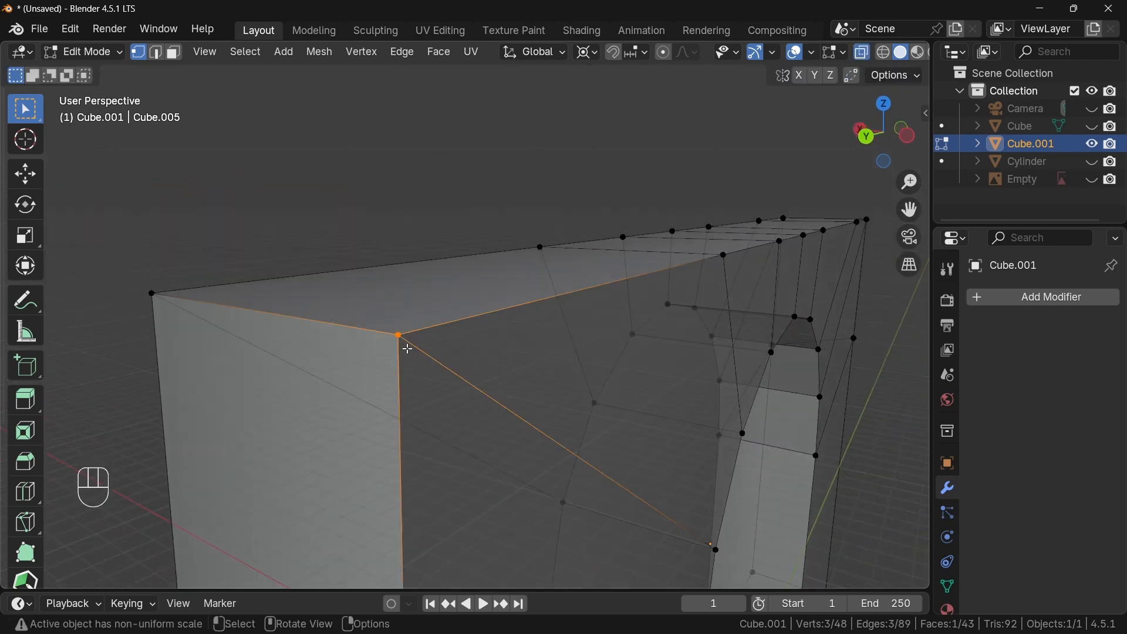
key("m")
key("b")
left_click(861, 51)
scroll(461, 349, "down", 3)
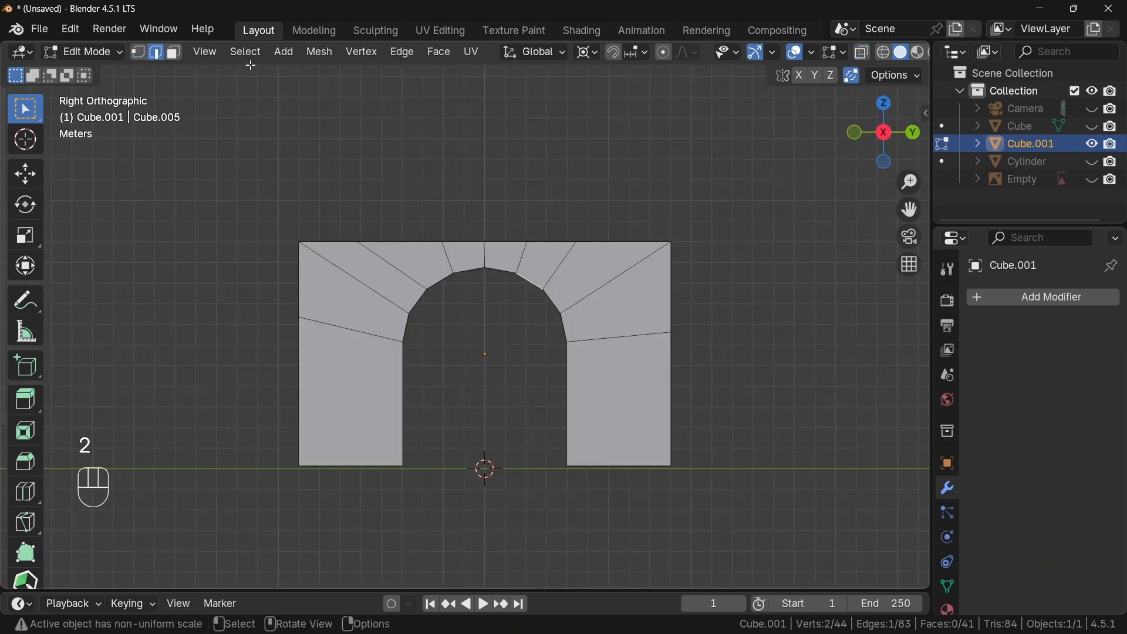
Select all sharp edges of the arched wall and bevel them narrowly with two segments.
left_click(246, 51)
left_click(295, 348)
middle_click_drag(295, 347, 552, 295)
scroll(495, 292, "down", 1)
left_click(476, 293, "ctrl")
middle_click_drag(475, 293, 526, 314)
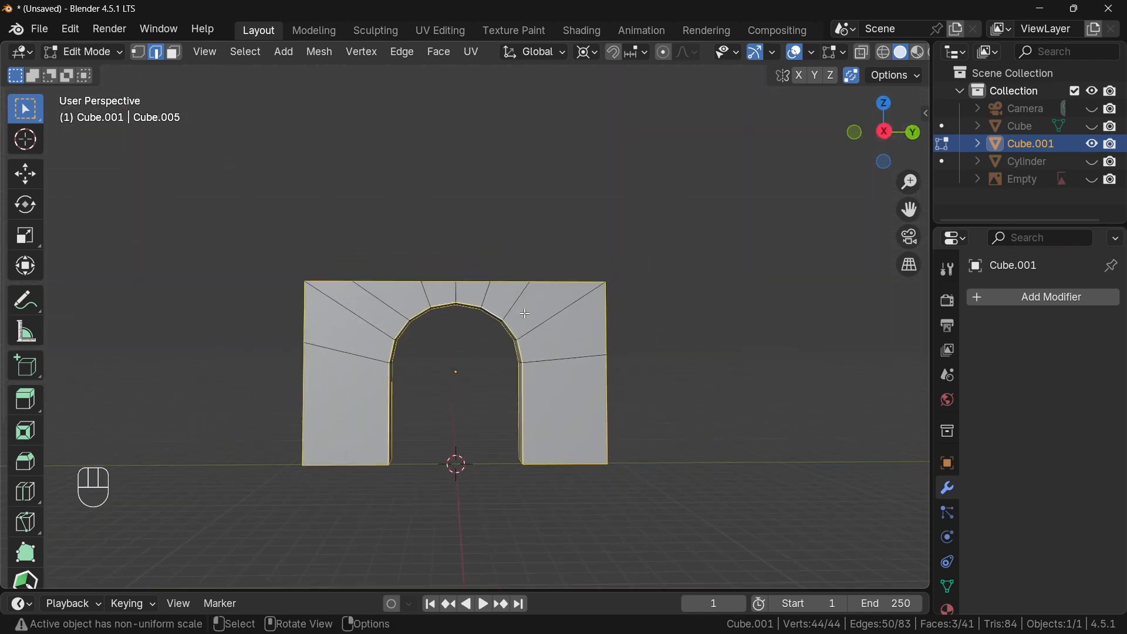
scroll(526, 314, "up", 6)
middle_click_drag(493, 235, 628, 179)
key("ctrl+b")
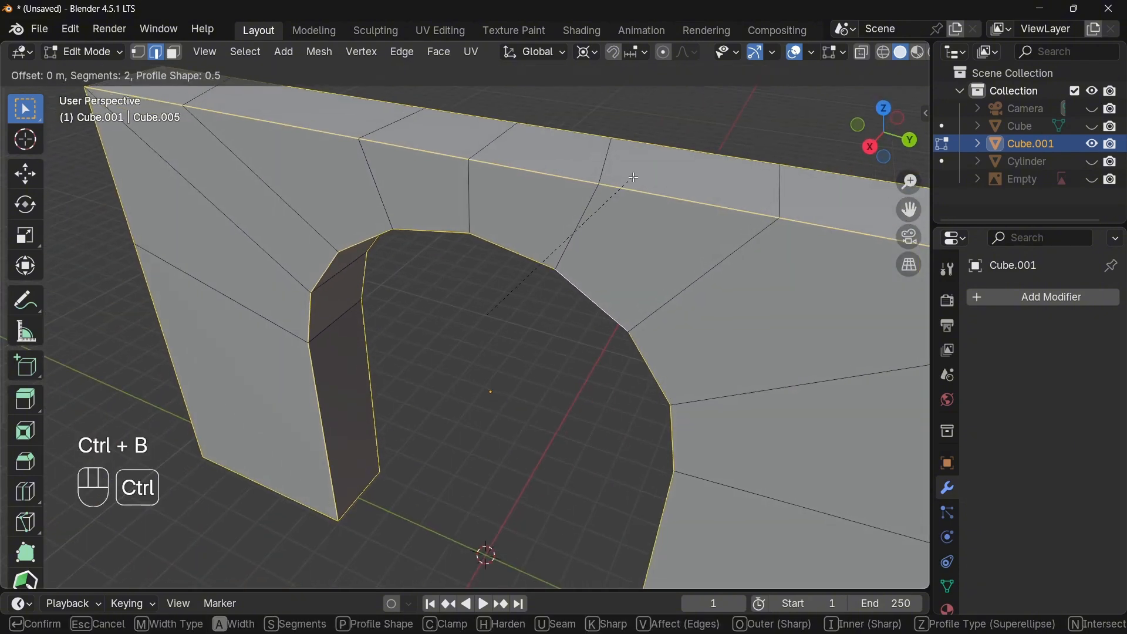
left_click(602, 252)
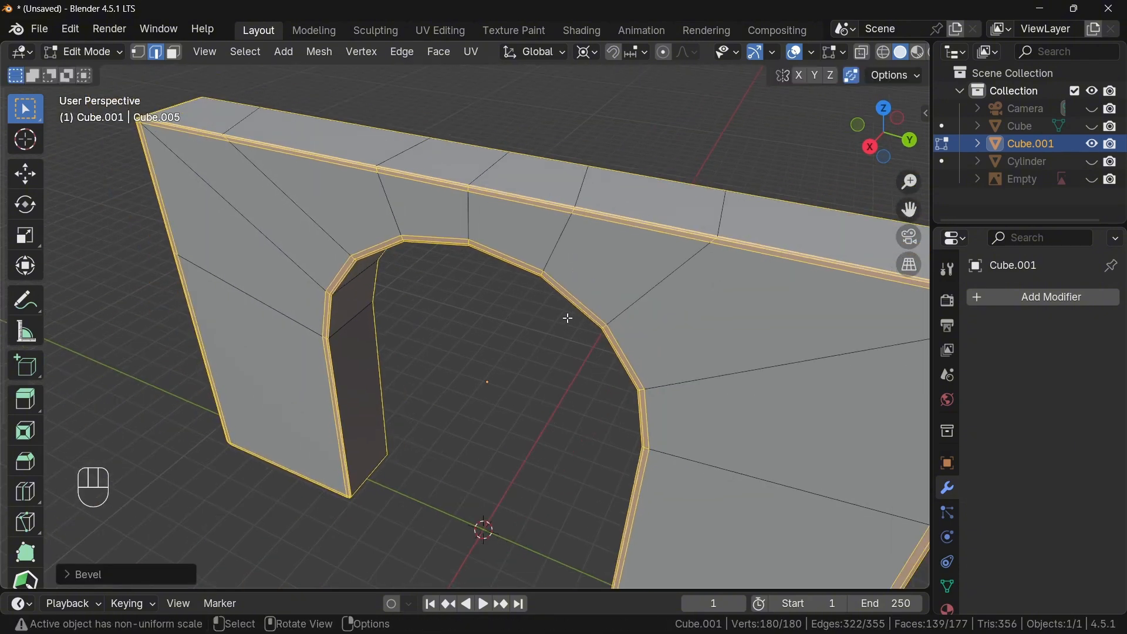
Return to Object Mode and add a level 2 Subdivision Surface modifier to the wall.
key("Tab")
middle_click_drag(541, 372, 557, 326)
key("ctrl+2")
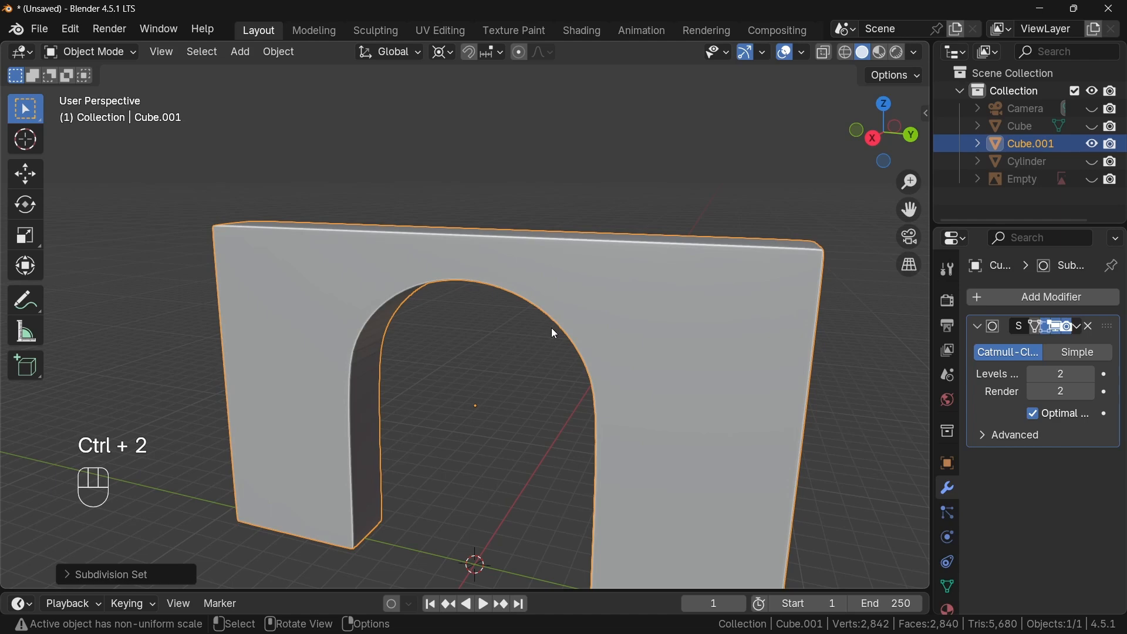
Unhide the cube frame and gem and raise both along Z into the middle of the arch, in right orthographic view.
left_click(909, 135)
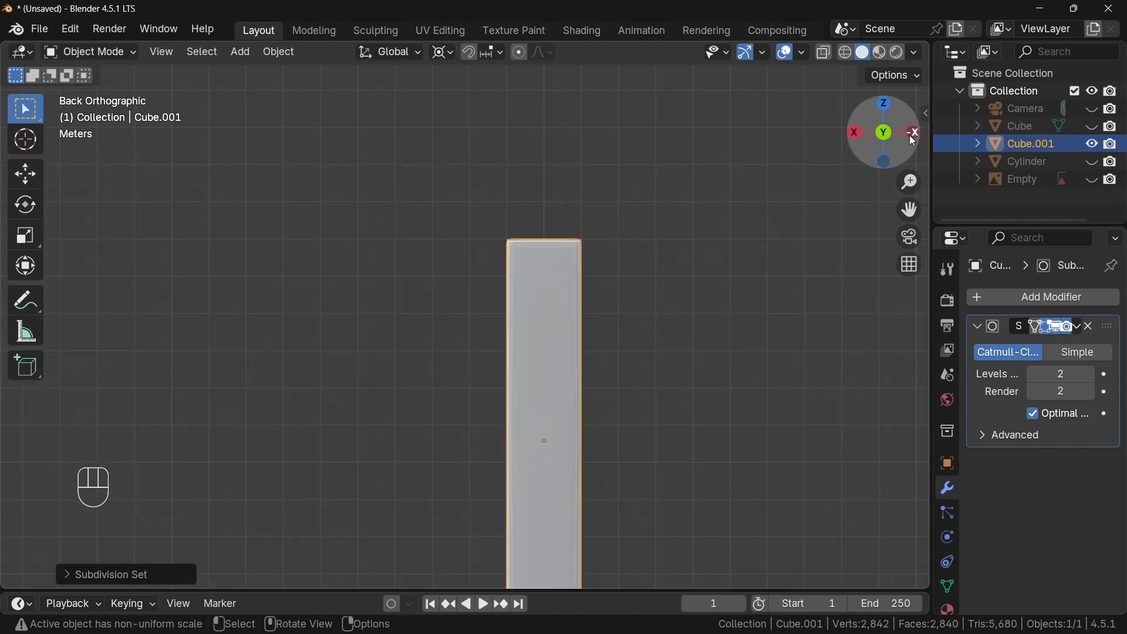
left_click(854, 132)
scroll(541, 439, "down", 4)
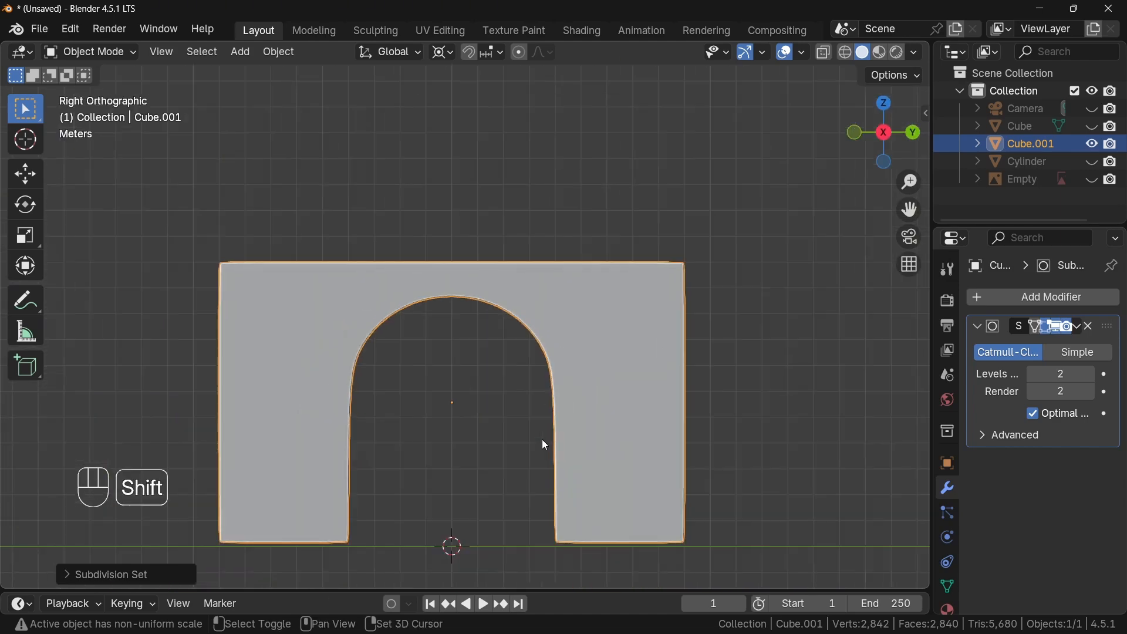
middle_click_drag(542, 439, 559, 384, "shift")
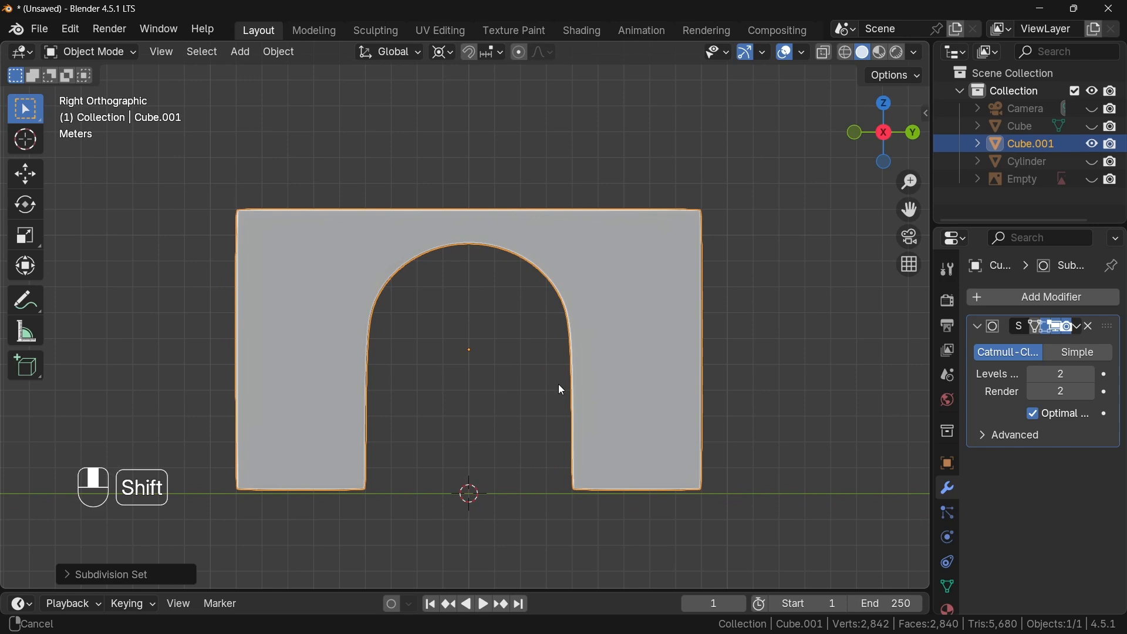
left_click(1096, 126)
left_click(1093, 162)
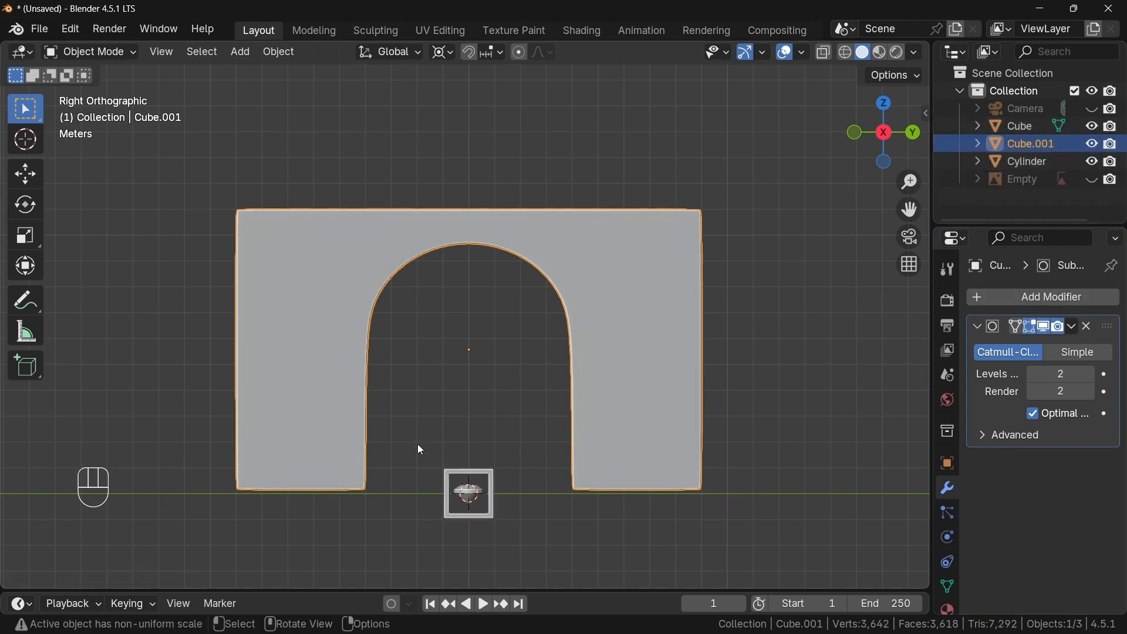
left_click_drag(428, 438, 507, 530)
key("g")
key("z")
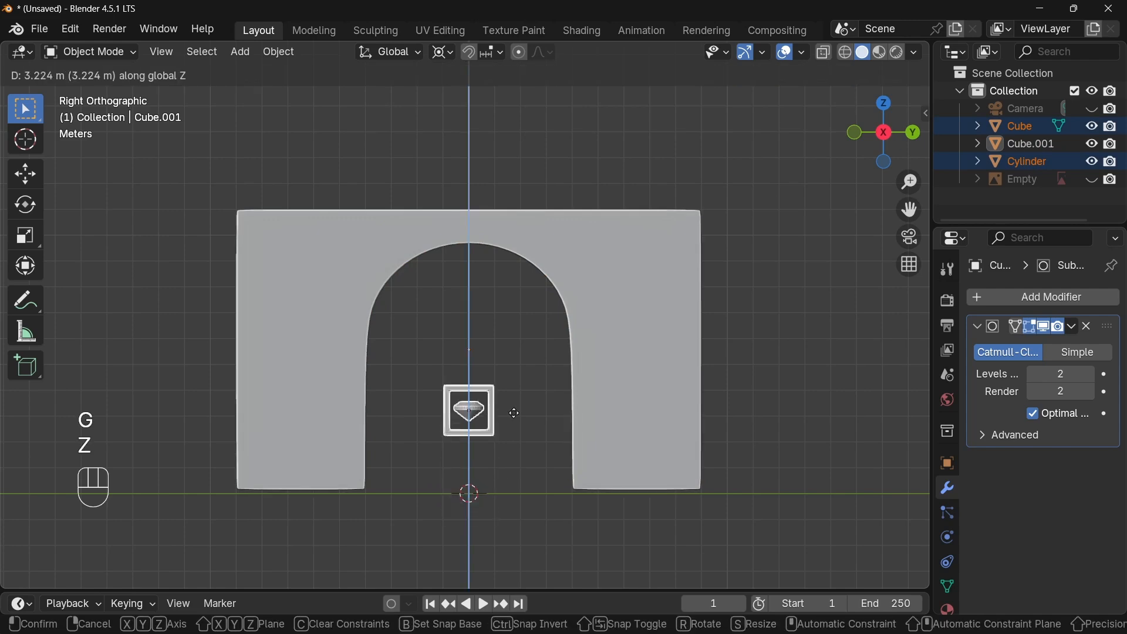
left_click(577, 353)
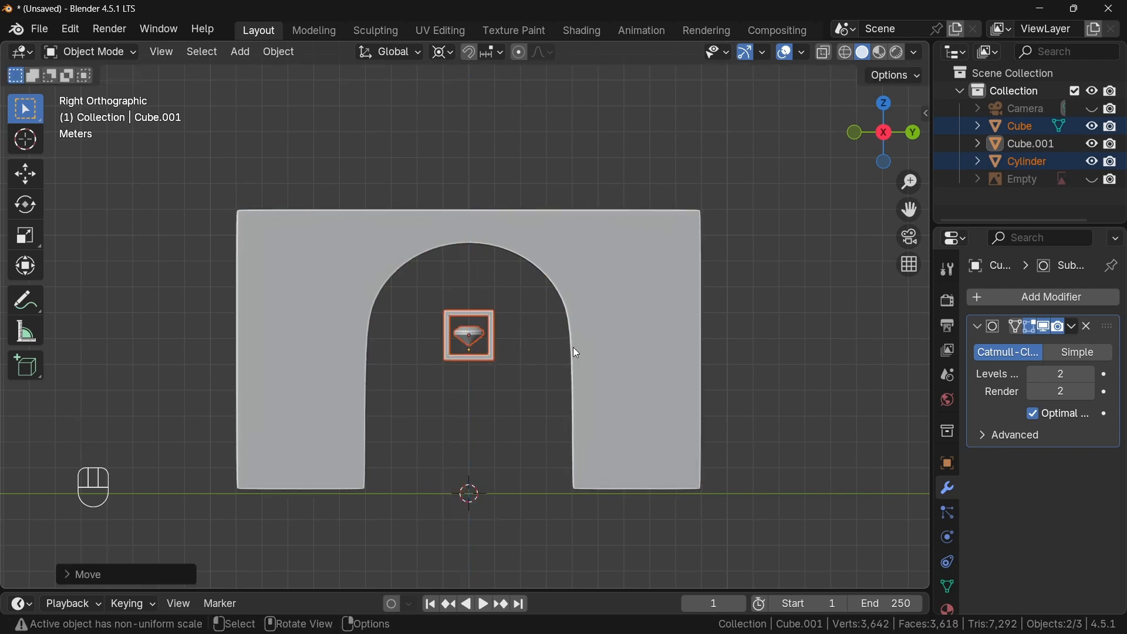
left_click(492, 355, "shift")
middle_click_drag(577, 384, 547, 336, "ctrl")
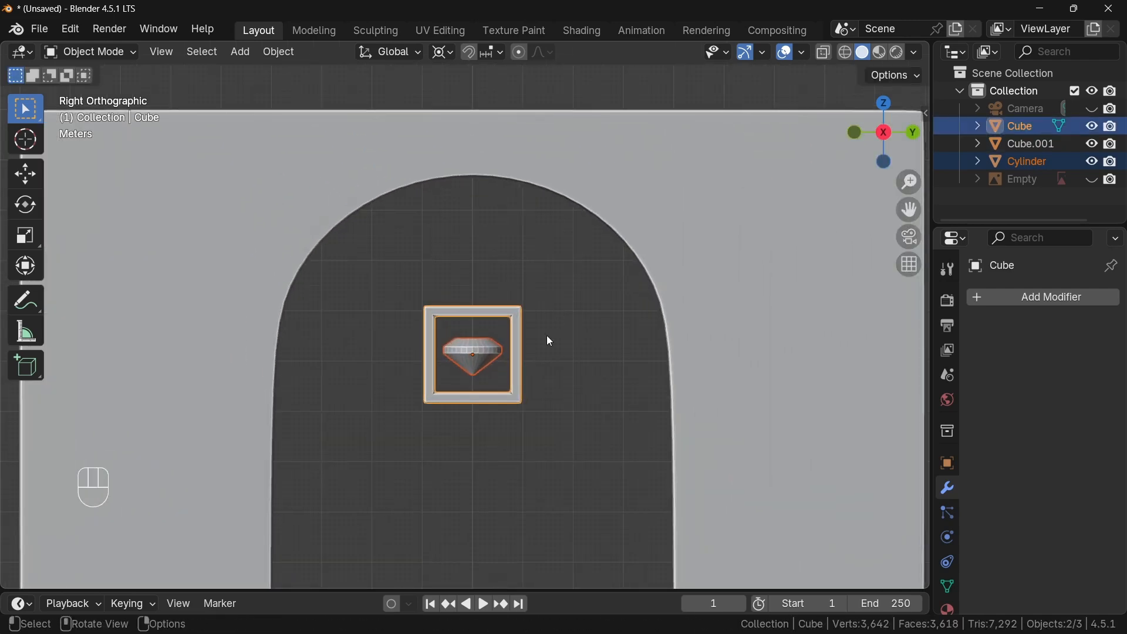
key("r")
key("y")
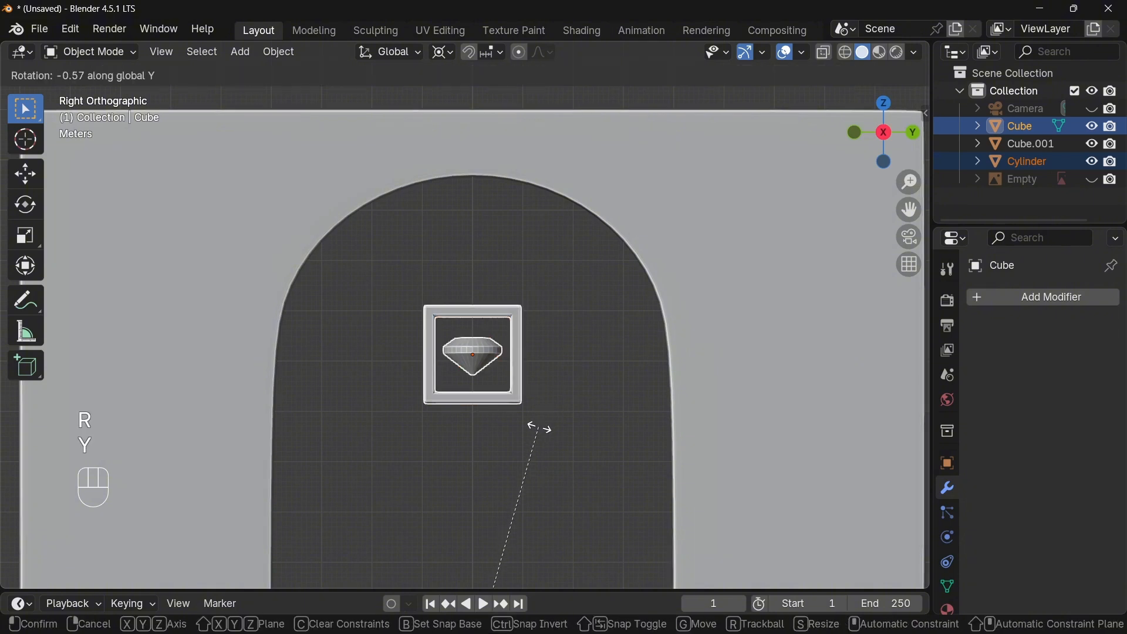
right_click(530, 355)
Set the transform pivot to Median Point and rotate the frame and gem together about X so the cube hangs diagonally.
left_click(443, 52)
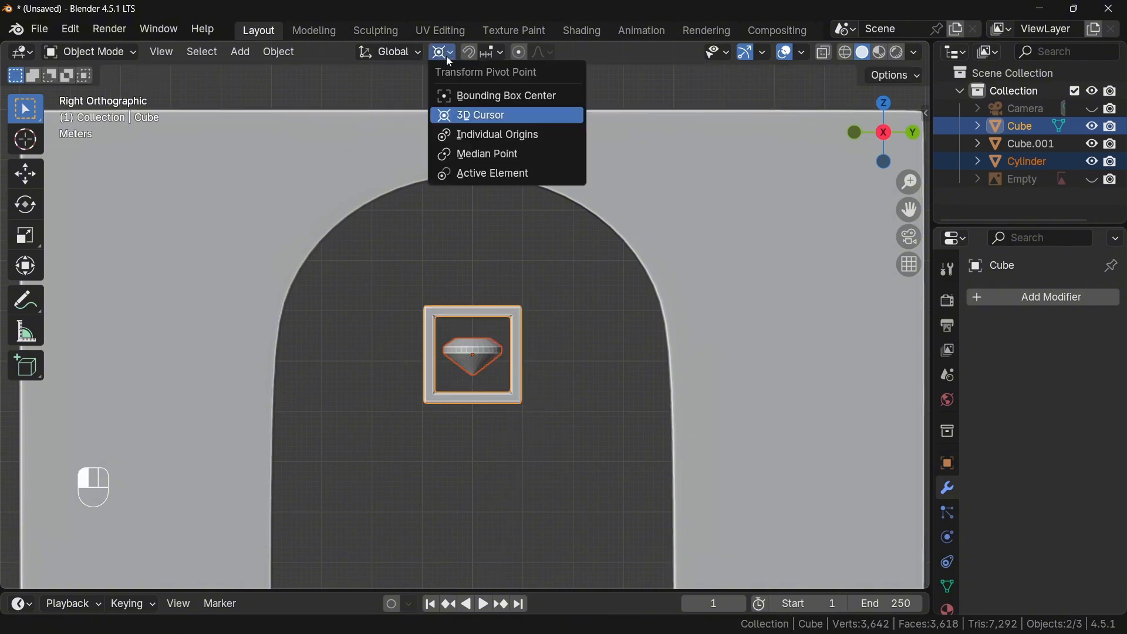
left_click(482, 154)
key("r")
key("x")
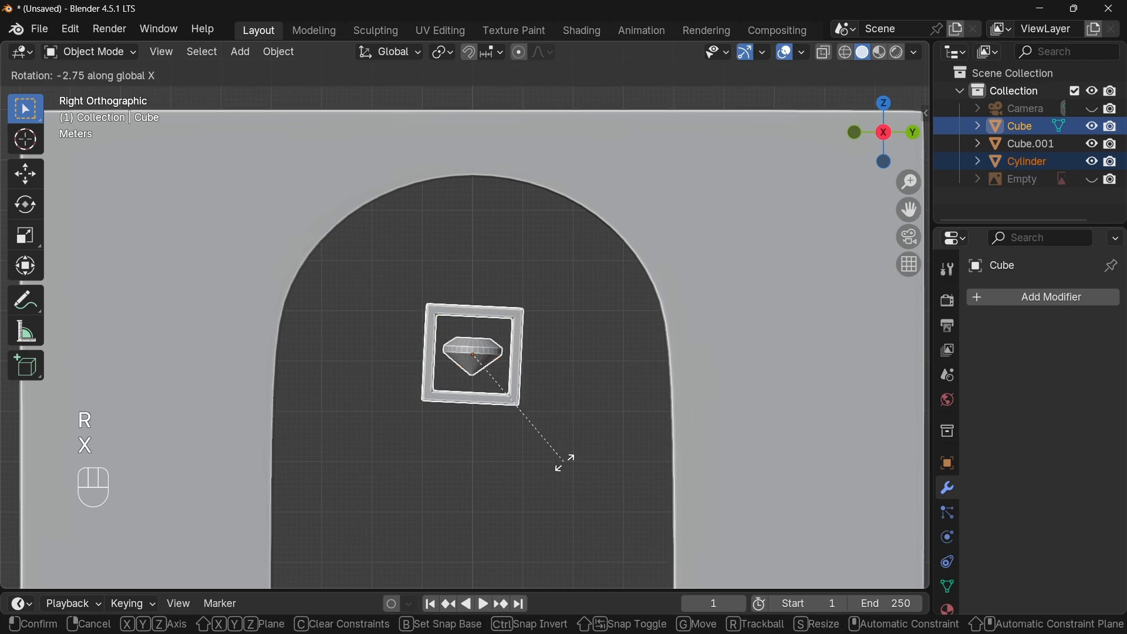
left_click(469, 529)
middle_click_drag(526, 337, 473, 372)
key("KP_1")
key("g")
key("x")
left_click(461, 326)
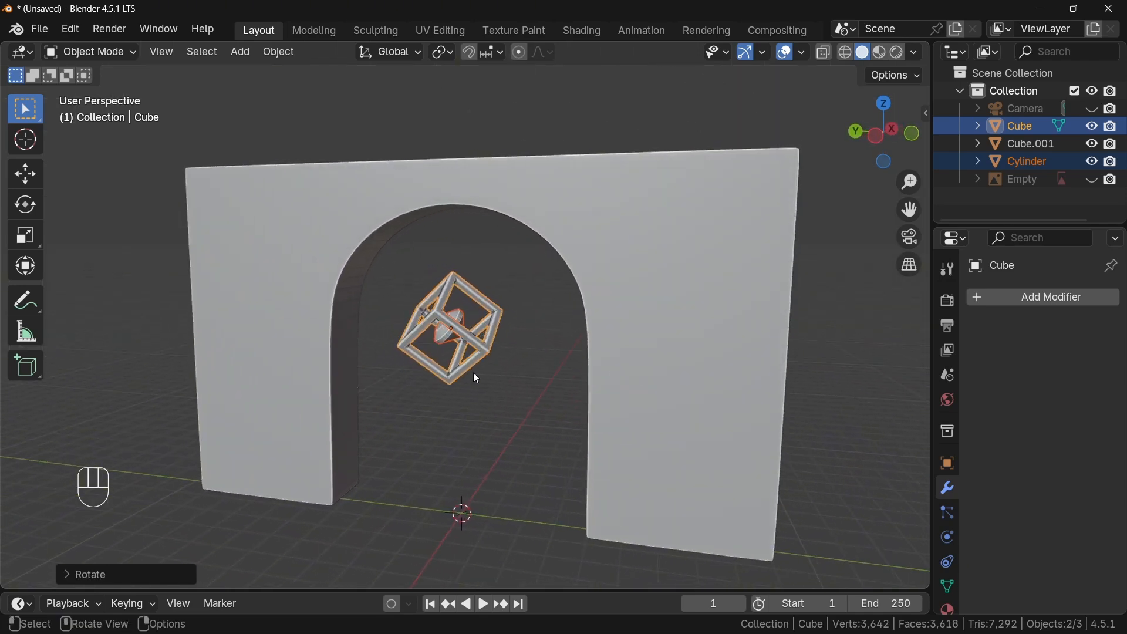
Add a plane at the wall's base and scale it up into a floor extending beyond the wall.
left_click(241, 52)
mouse_move(264, 71)
left_click(413, 70)
key("s")
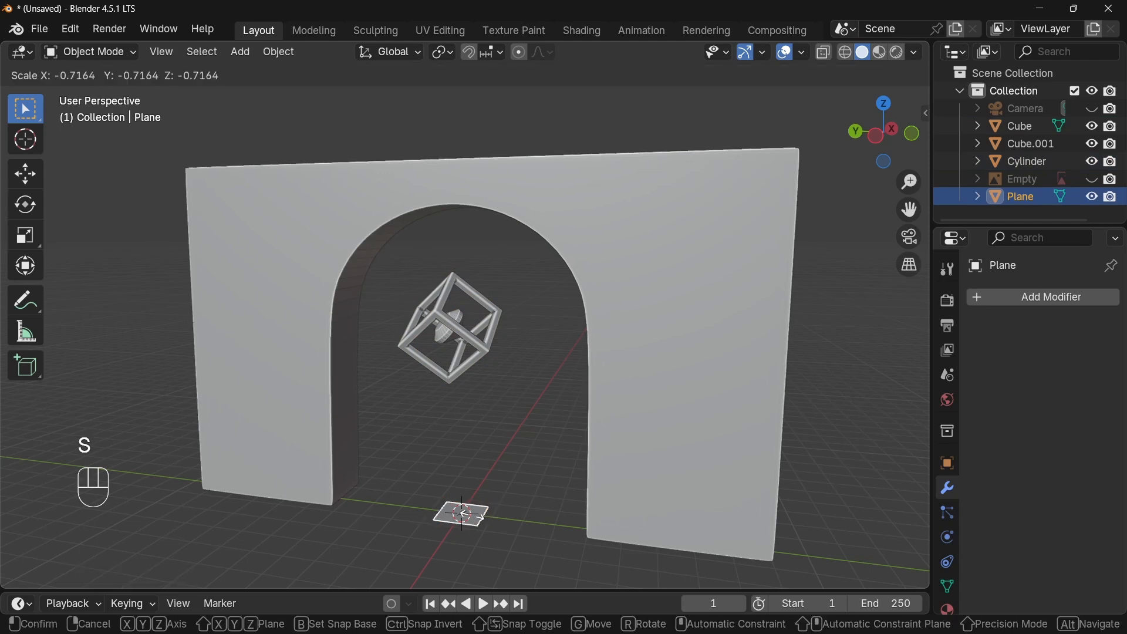
left_click(574, 403)
Lower the gem along Z within the cube frame and rotate it toward upright.
left_click(472, 340)
key("g")
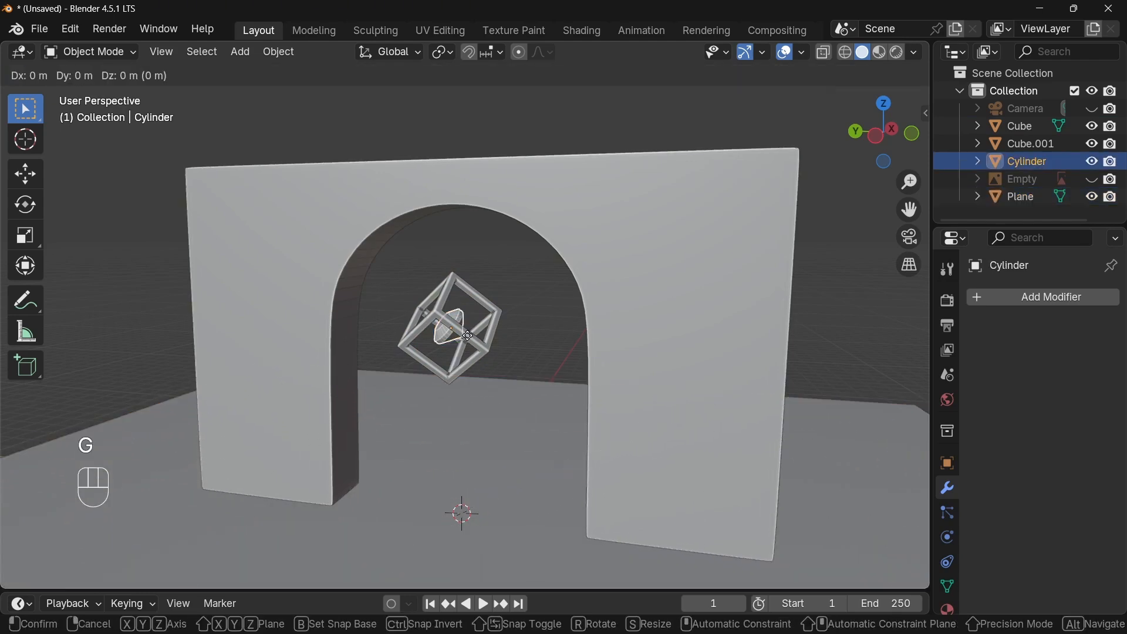
key("z")
left_click(475, 354)
middle_click_drag(454, 375, 447, 293, "ctrl")
key("r")
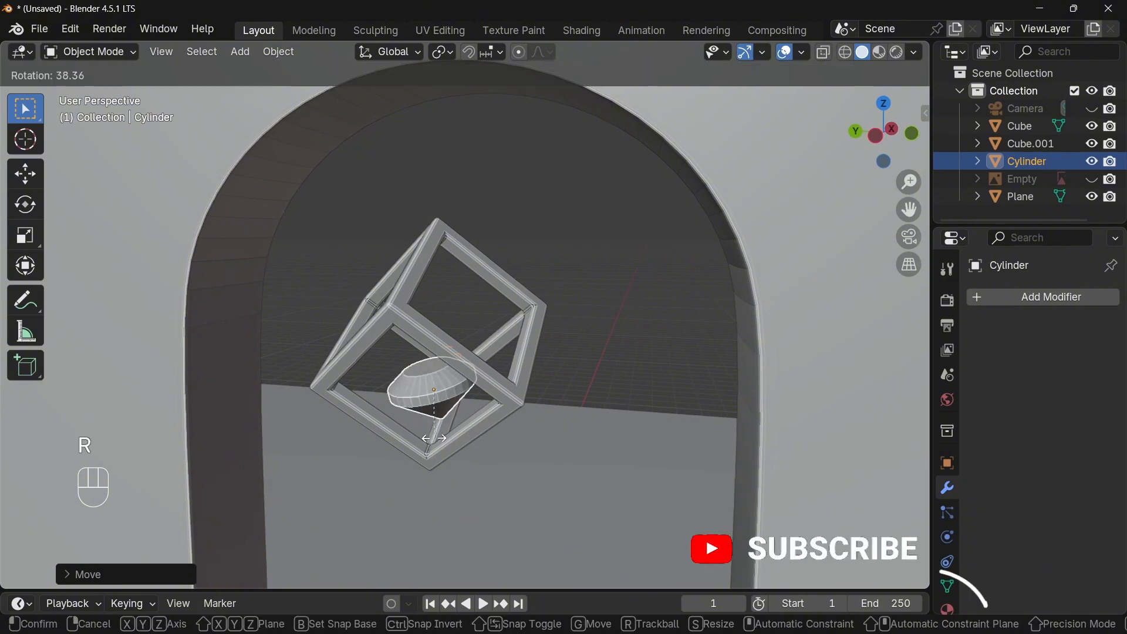
Enlarge the gem to about 1.3 times its size and shift it down along Z inside the frame.
key("s")
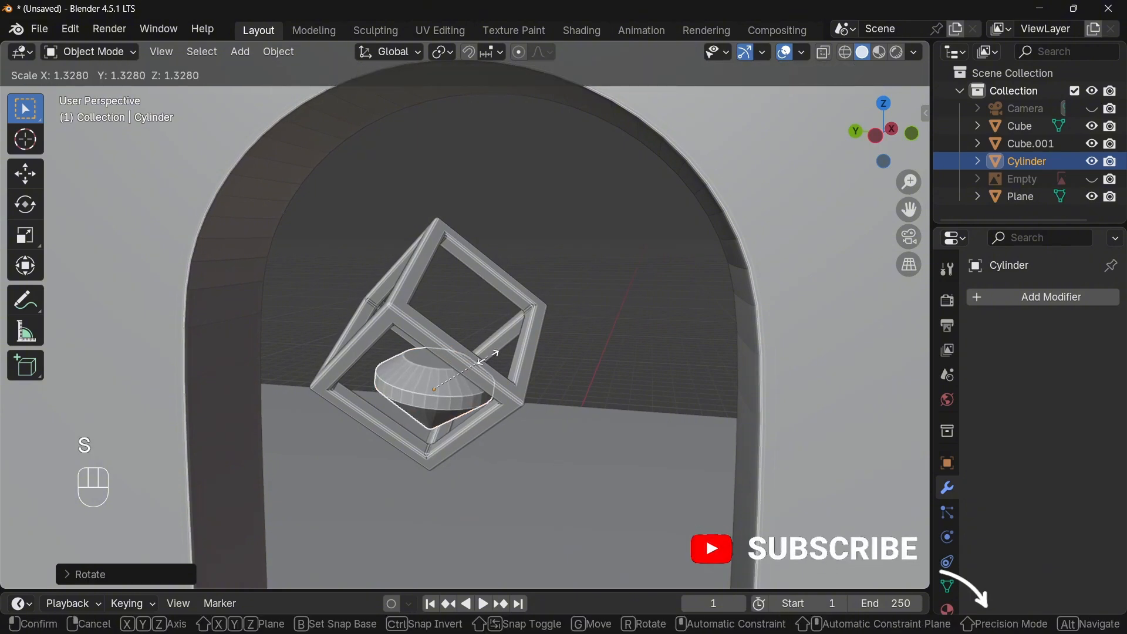
left_click(461, 389)
key("g")
key("z")
left_click(463, 404)
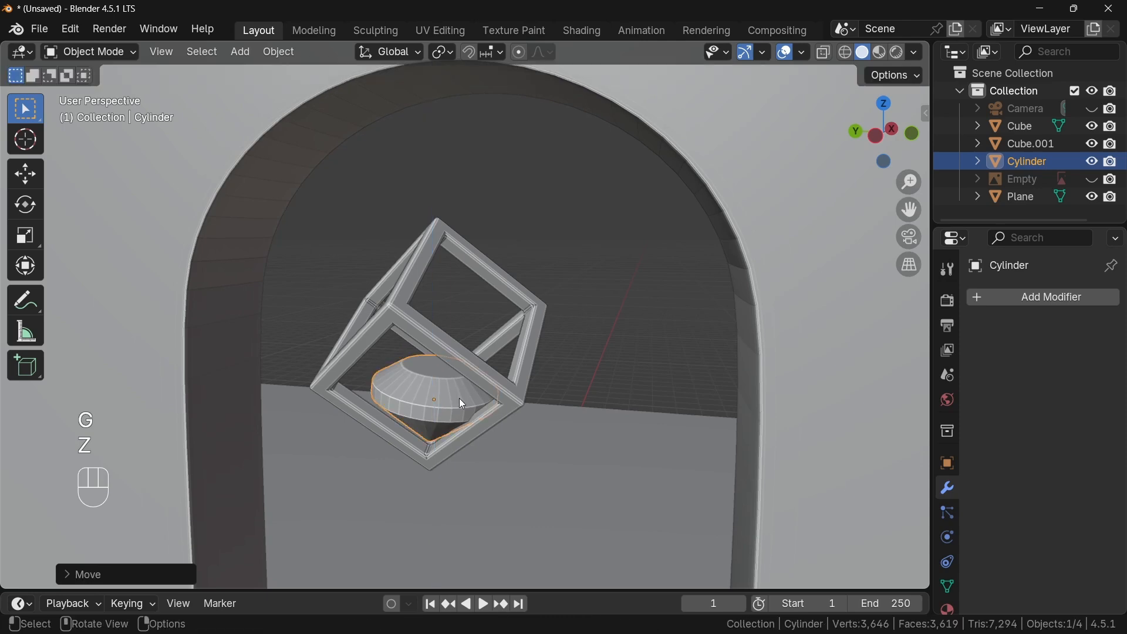
Rotate the gem slightly to level it, reposition it inside the frame's lower corner and deselect it.
key("r")
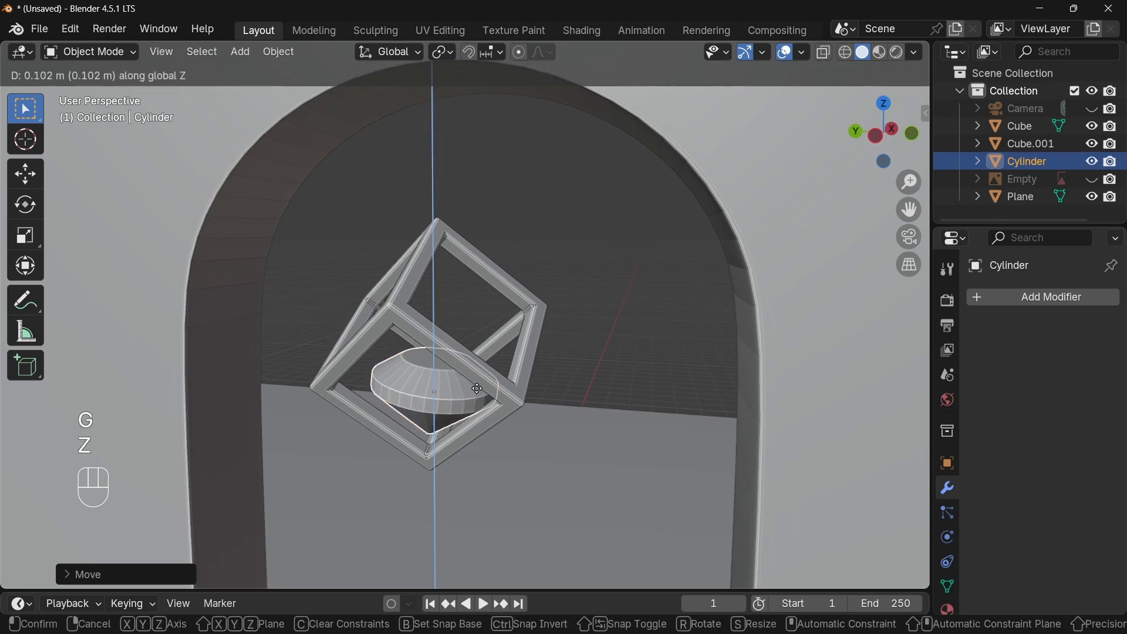
left_click(574, 384)
key("g")
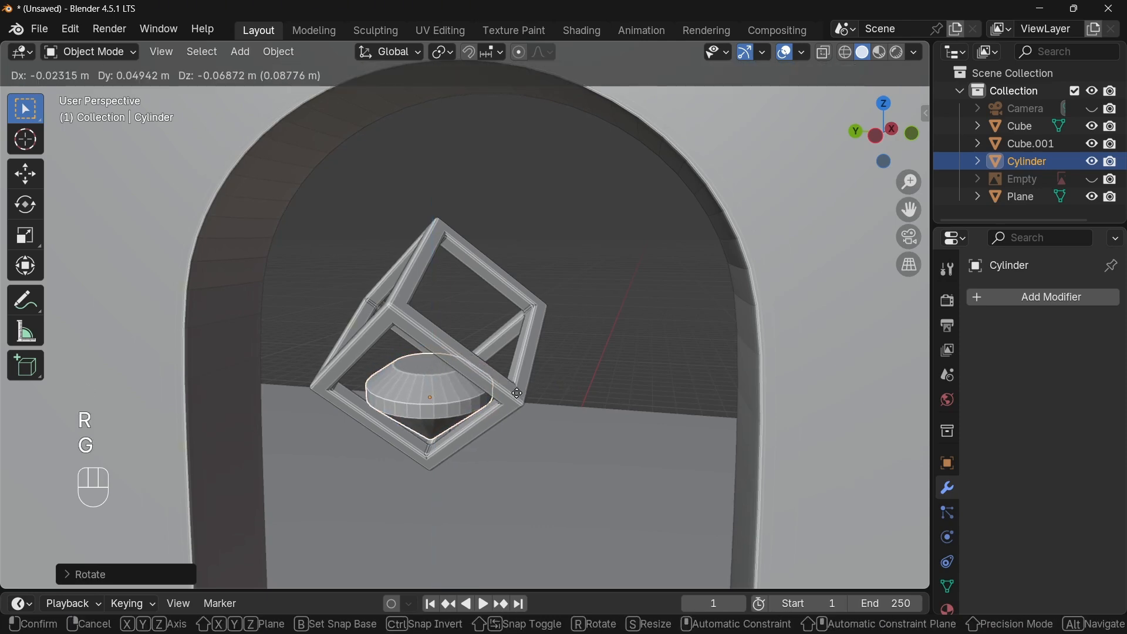
left_click(597, 270)
left_click(587, 277)
Raise the gem about 0.12 m along Z so it sits clear of the frame's lower bars.
scroll(580, 273, "down", 6)
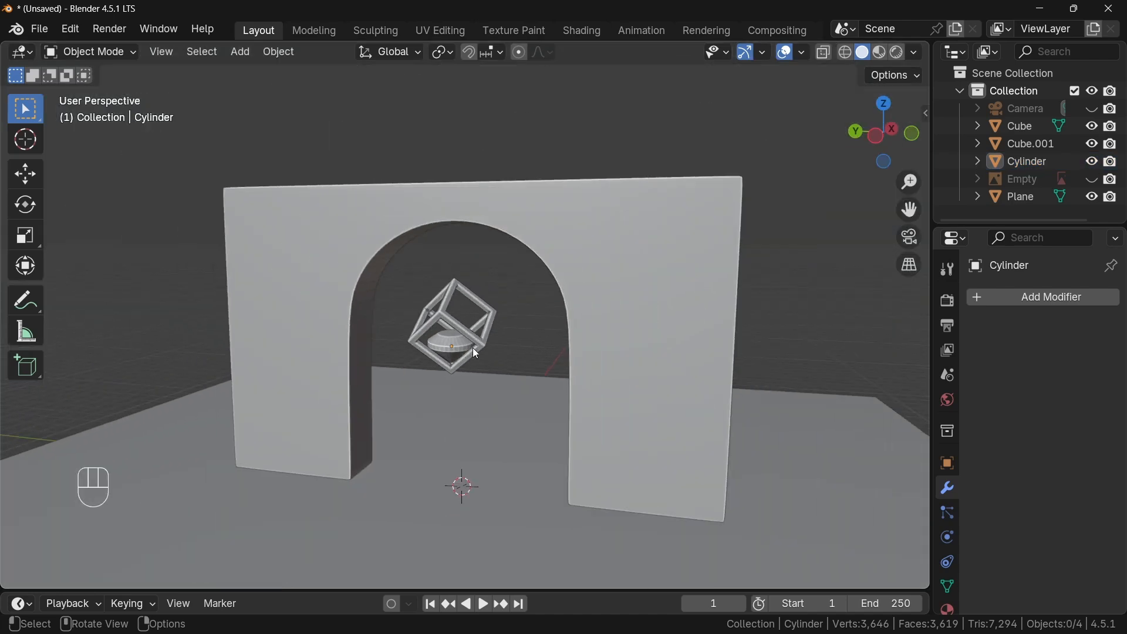
middle_click_drag(481, 327, 652, 315)
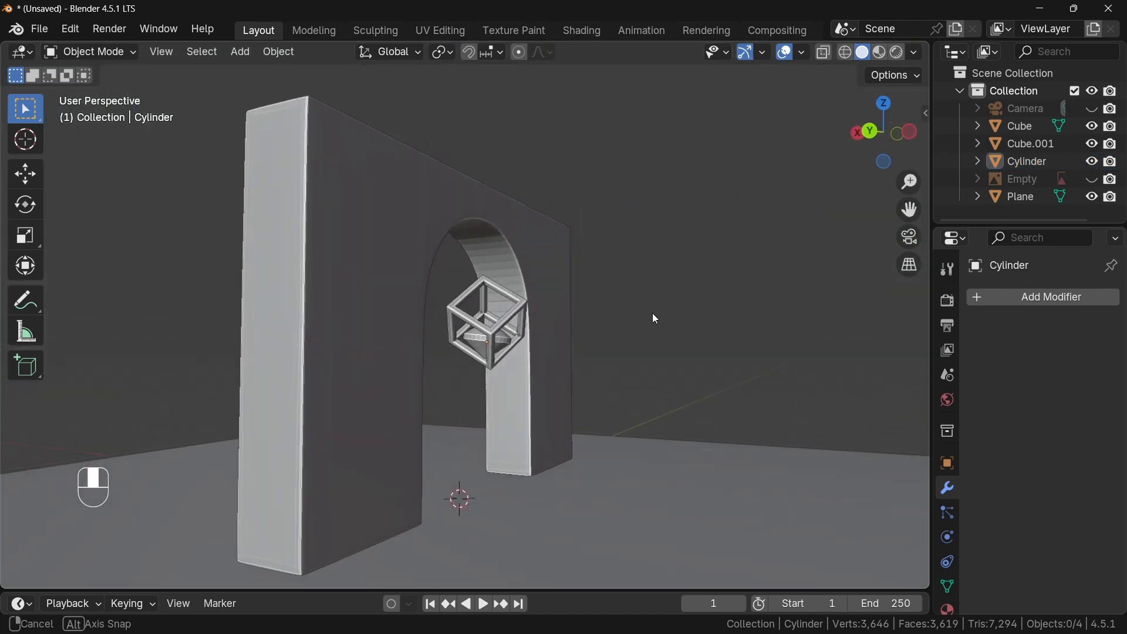
middle_click_drag(521, 382, 521, 272, "ctrl")
left_click(524, 404)
key("g")
key("z")
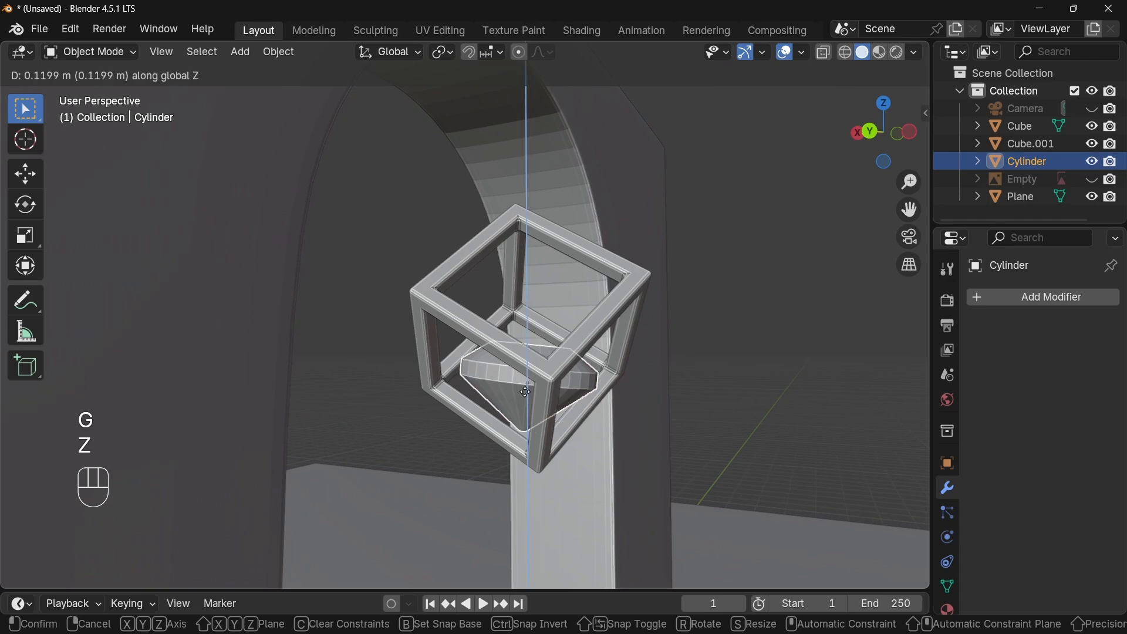
left_click(525, 392)
middle_click_drag(525, 392, 421, 409)
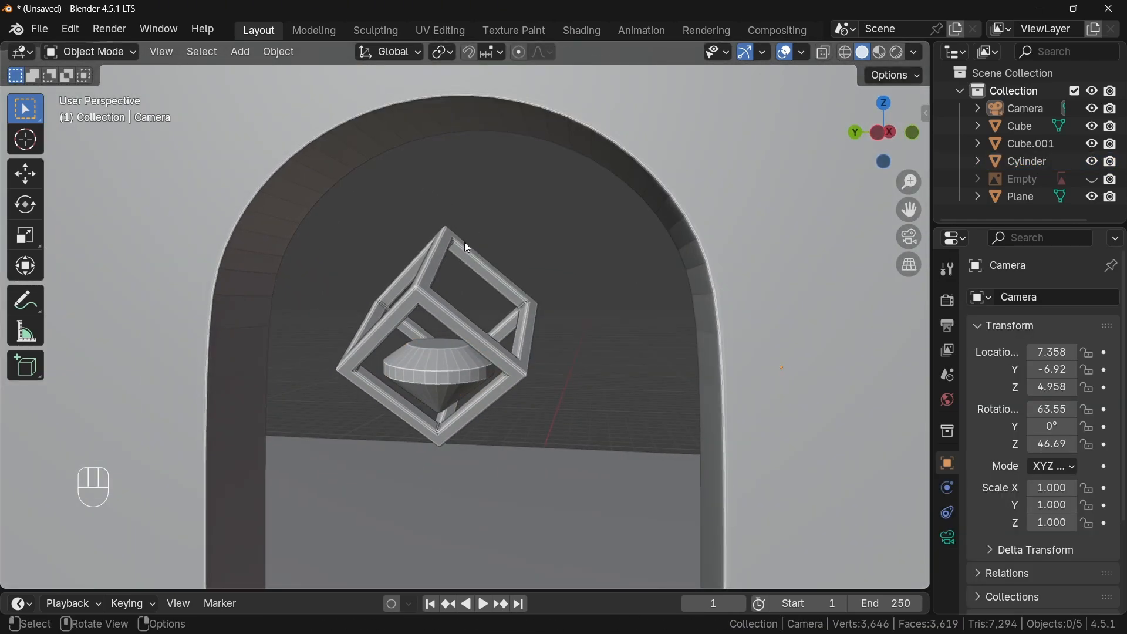
middle_click_drag(477, 269, 482, 314, "shift")
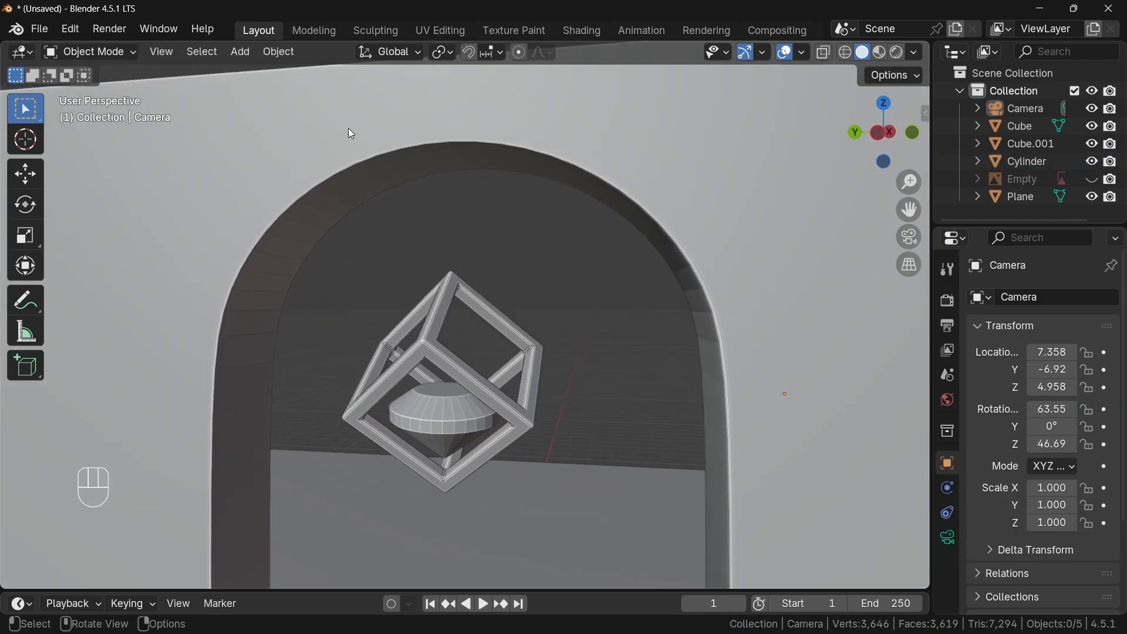
Add an ico sphere and raise its mesh in Edit Mode along Z to just above the cube frame.
left_click(241, 54)
mouse_move(344, 72)
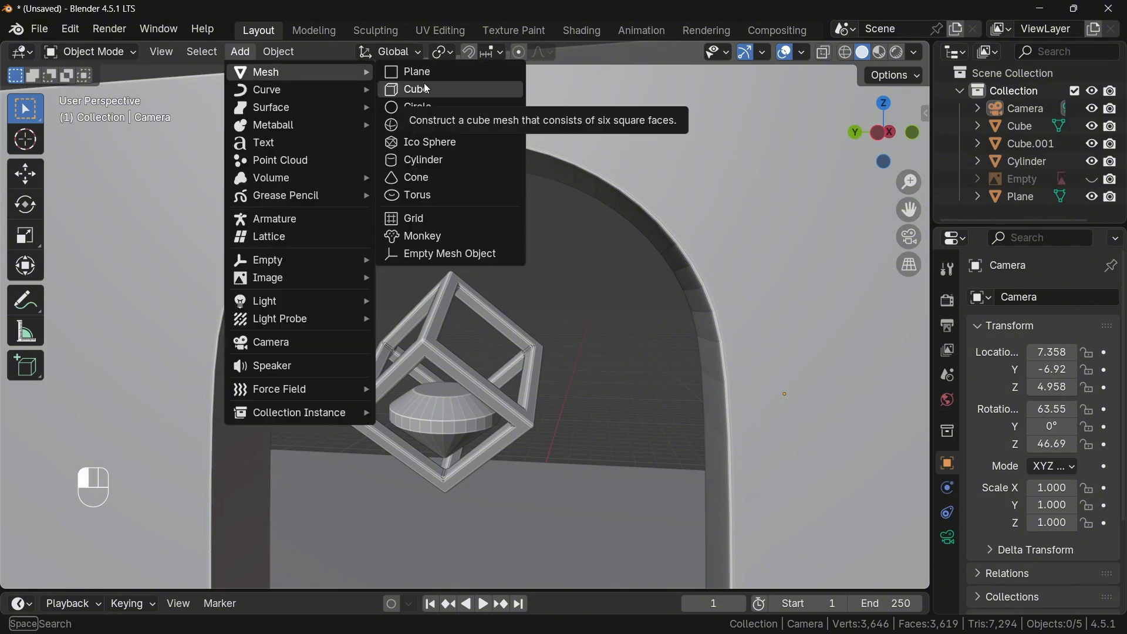
left_click(440, 146)
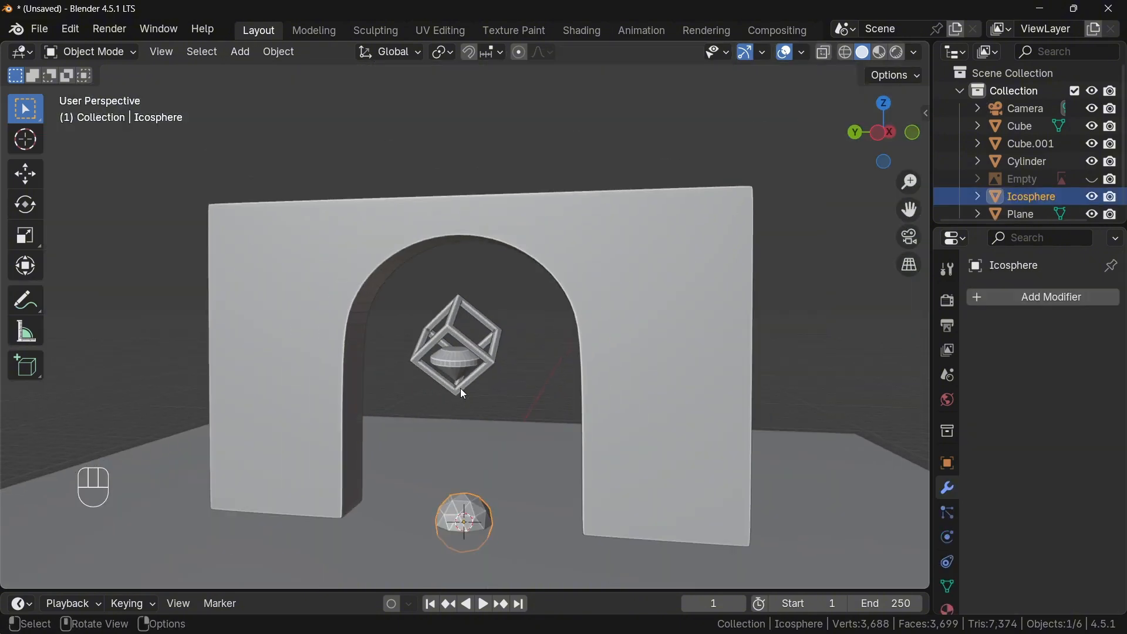
key("Tab")
key("g")
key("z")
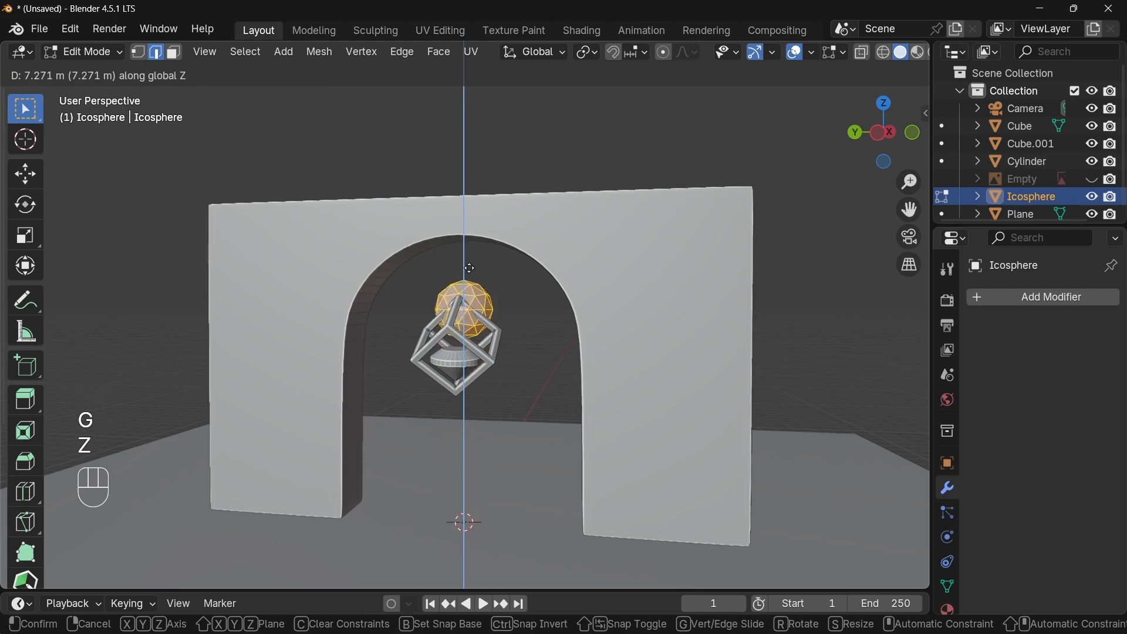
left_click(490, 244)
Merge all the sphere's vertices at their center and select the resulting single vertex in vertex mode.
middle_click_drag(482, 322, 476, 240, "ctrl")
key("m")
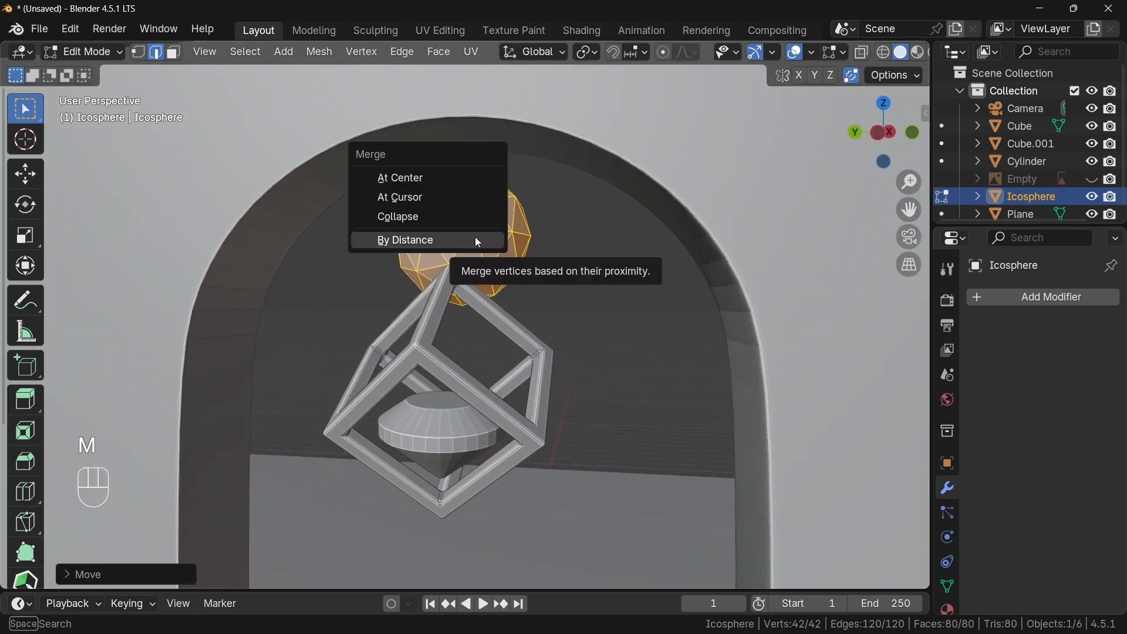
left_click(438, 175)
left_click(139, 51)
left_click_drag(366, 196, 517, 263)
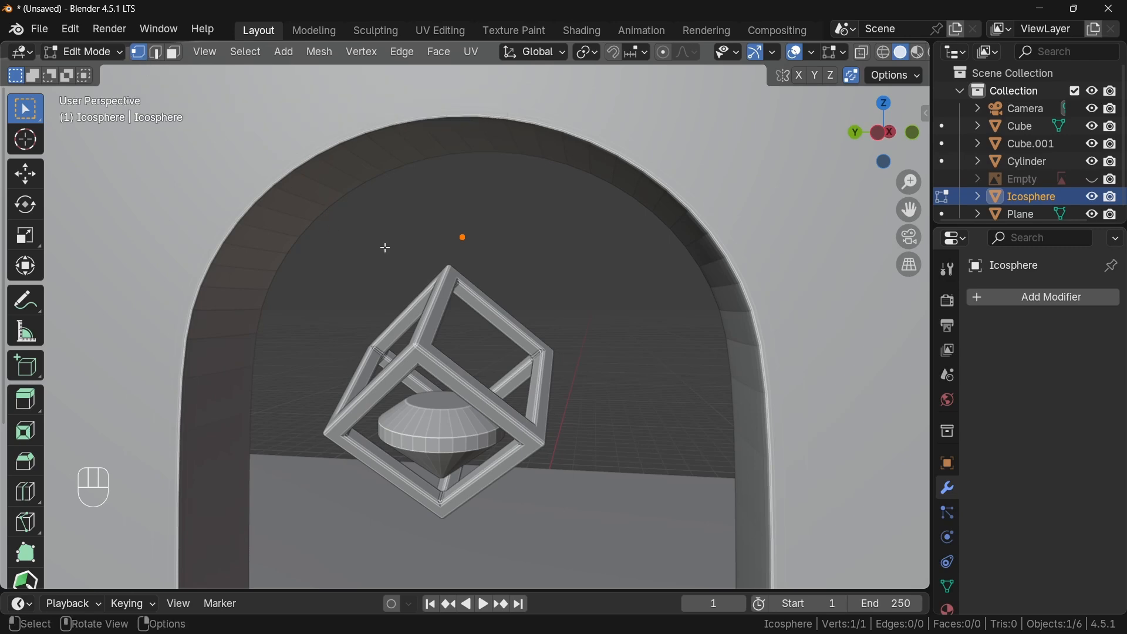
In the front view with X-ray on, move the vertex about 1.1 m along negative X to just outside the wall's face.
key("grave")
key("grave")
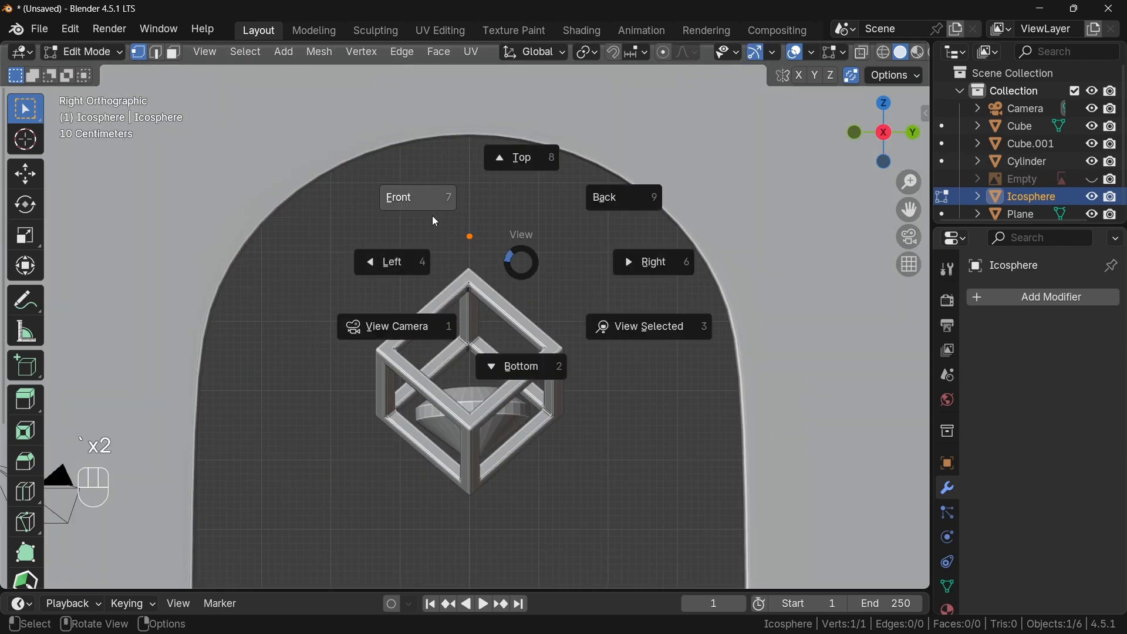
left_click(862, 53)
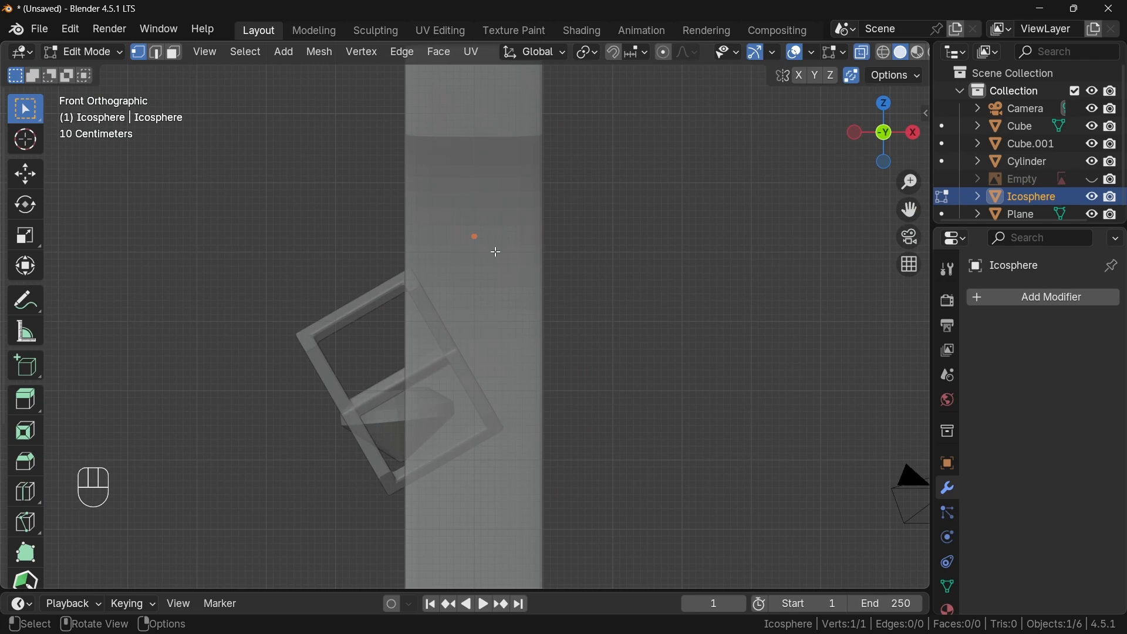
key("g")
key("x")
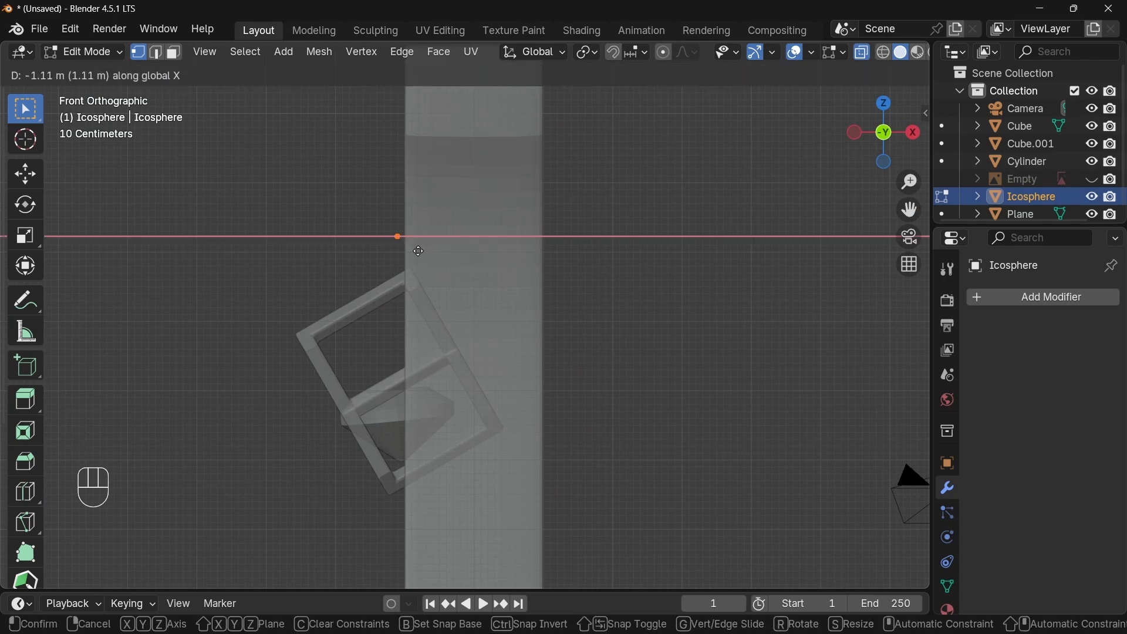
left_click(419, 251)
mouse_move(437, 237)
middle_mouse_down("ctrl")
mouse_move(453, 320)
mouse_move(430, 234)
middle_mouse_up("ctrl")
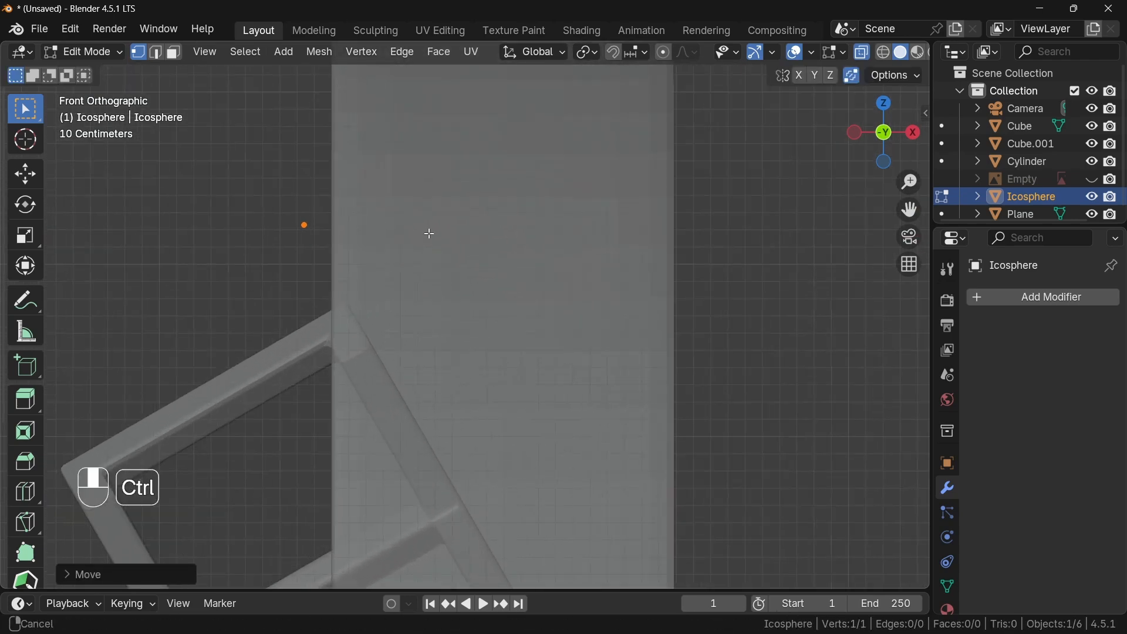
key("g")
key("x")
left_click(339, 230)
scroll(342, 231, "down", 4)
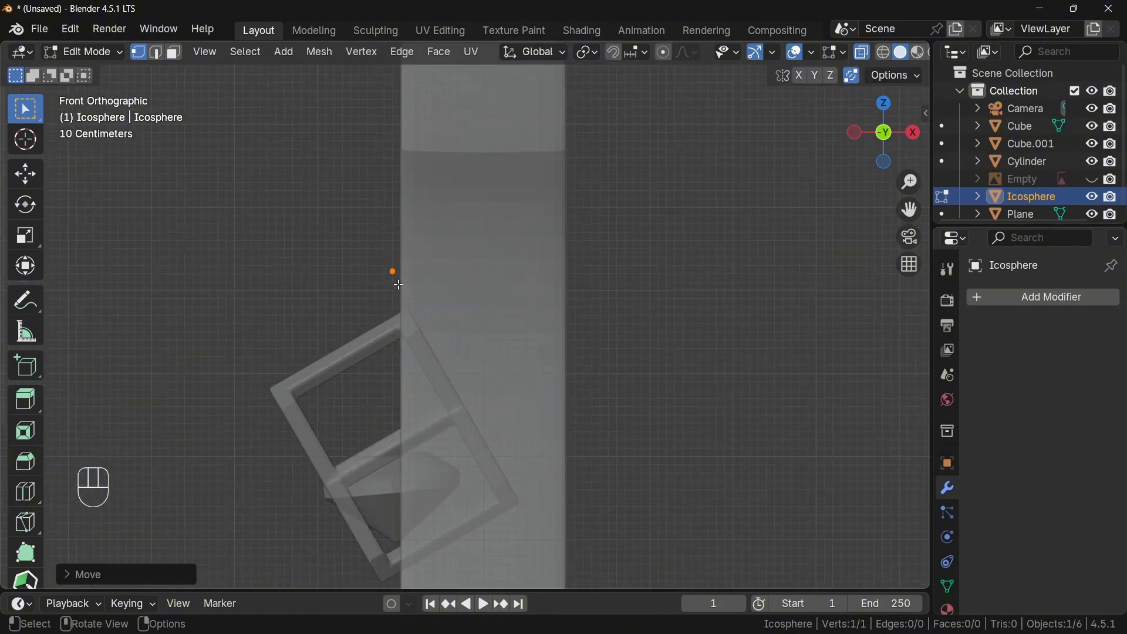
In the left orthographic view, place the vertex slightly to the left above the cube frame's top corner and turn X-ray off.
middle_click_drag(399, 285, 566, 292)
key("grave")
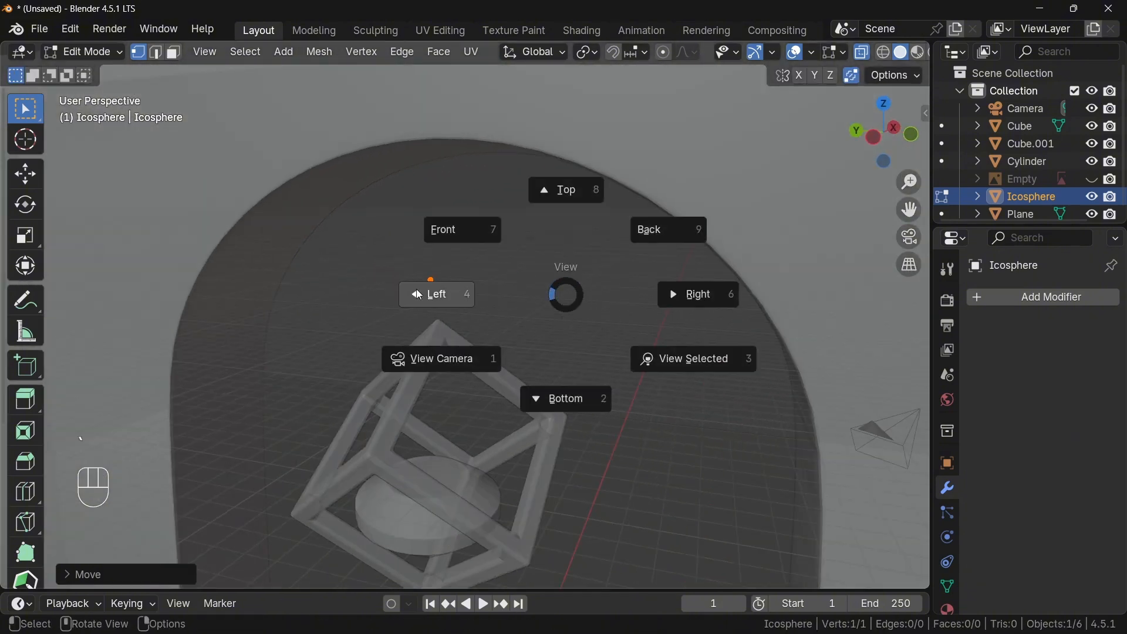
left_click(417, 289)
scroll(471, 281, "down", 1)
key("g")
left_click(459, 296)
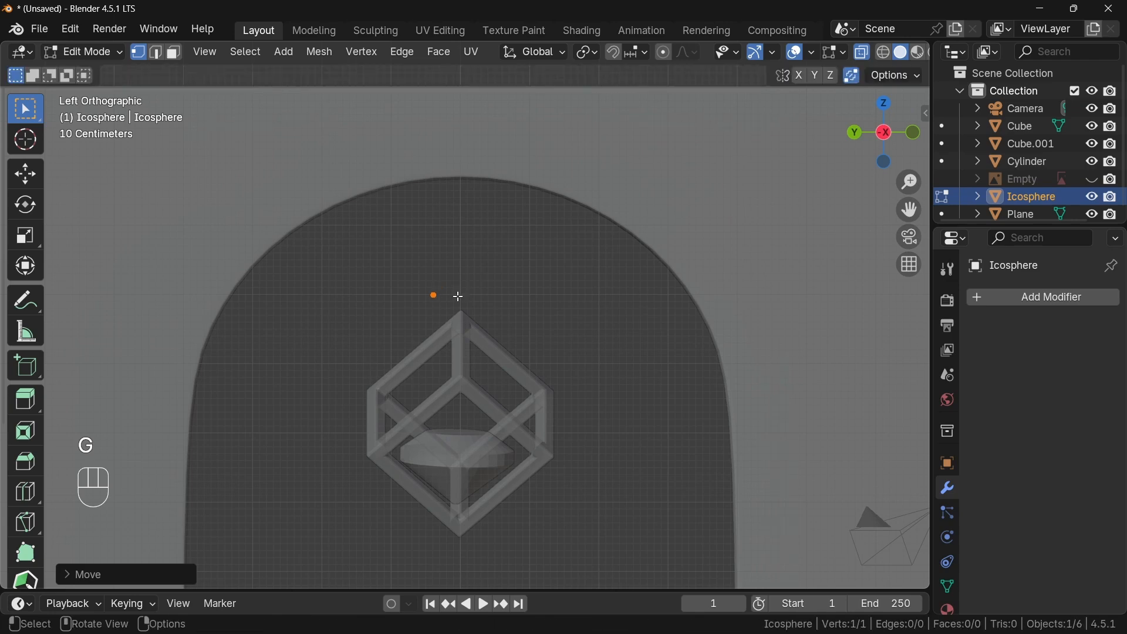
left_click(862, 54)
Extrude the vertex three times to form an open U-shaped loop passing under the cube frame's top corner.
middle_click_drag(526, 337, 527, 238, "ctrl")
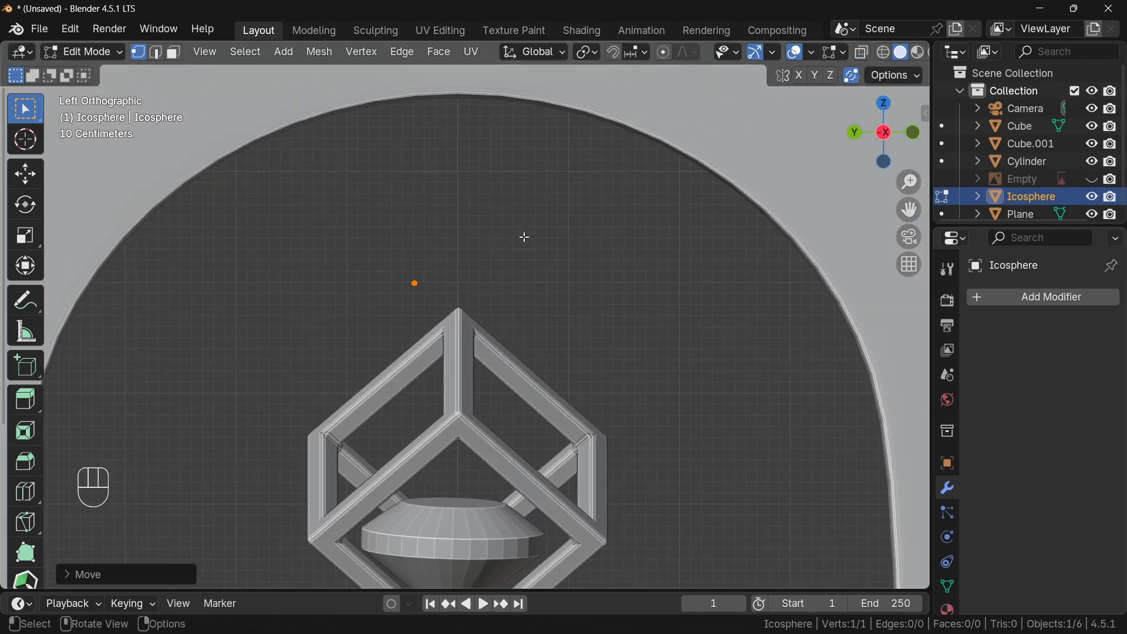
key("e")
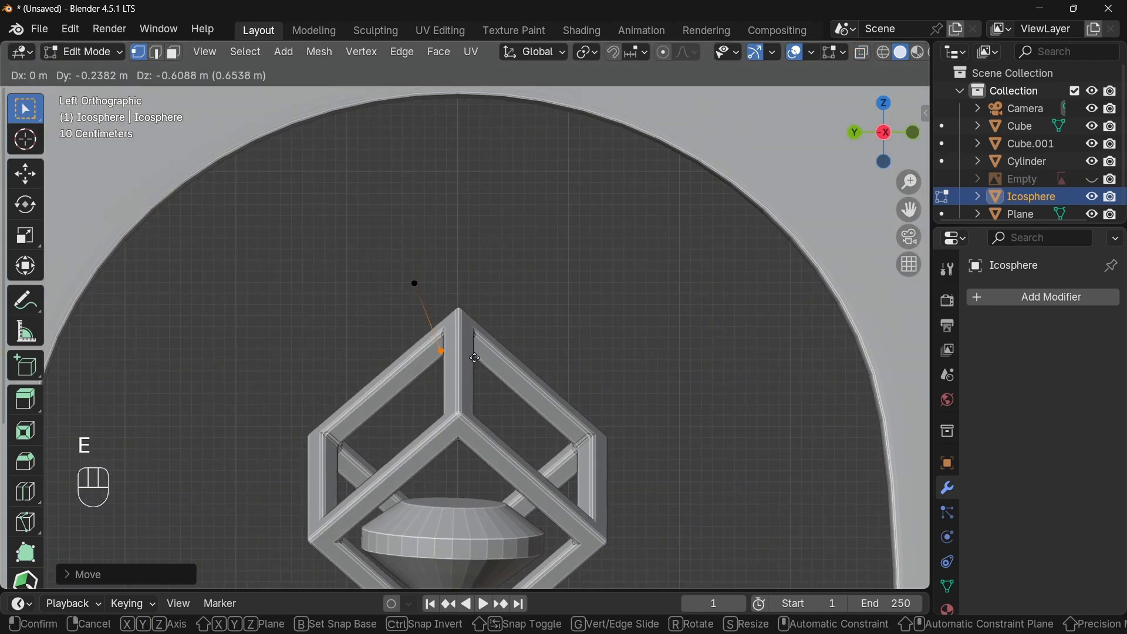
left_click(474, 359)
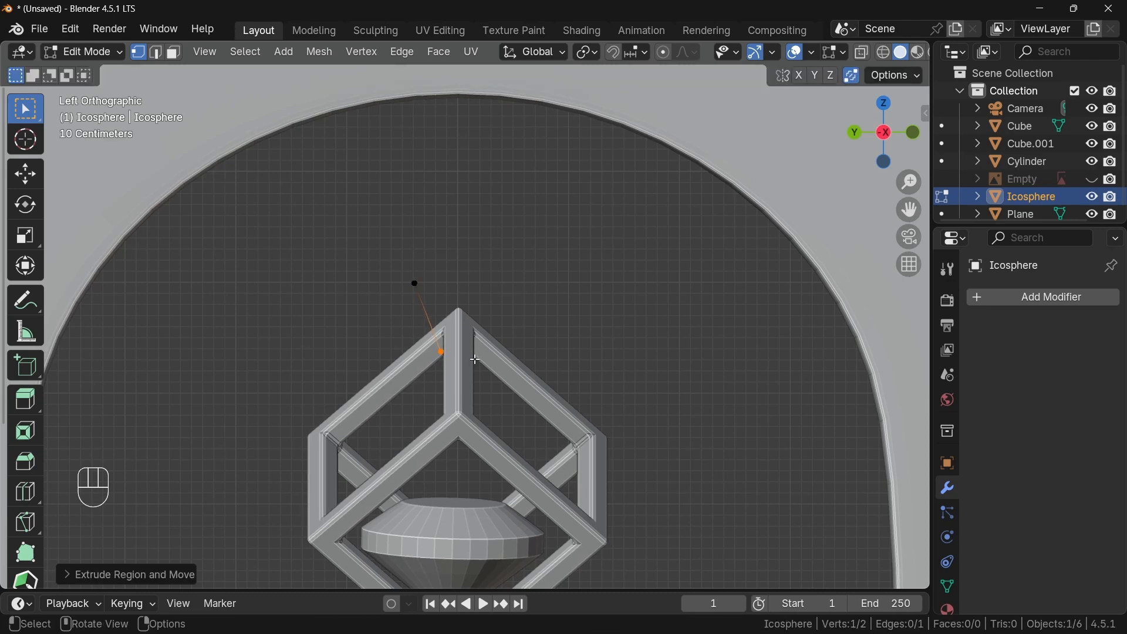
key("e")
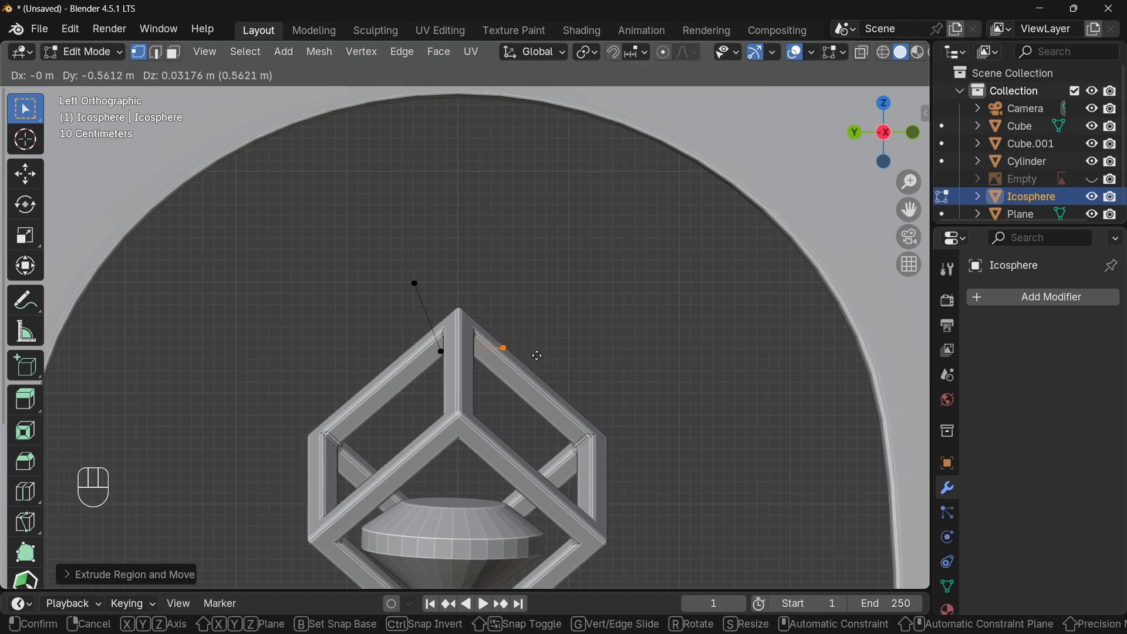
left_click(545, 336)
key("e")
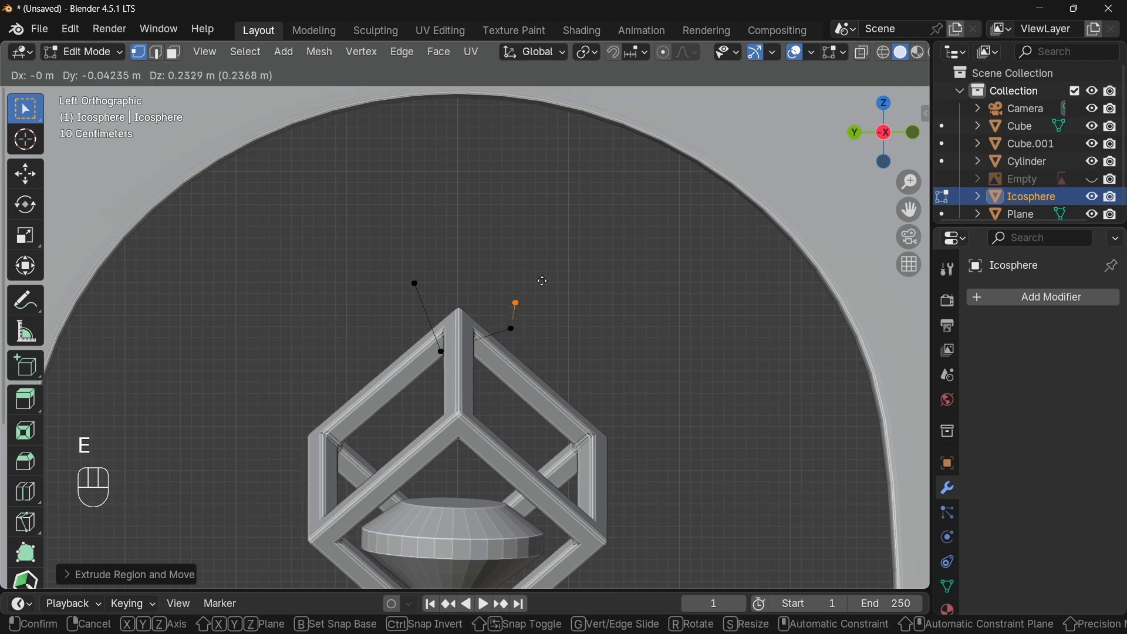
left_click(546, 267)
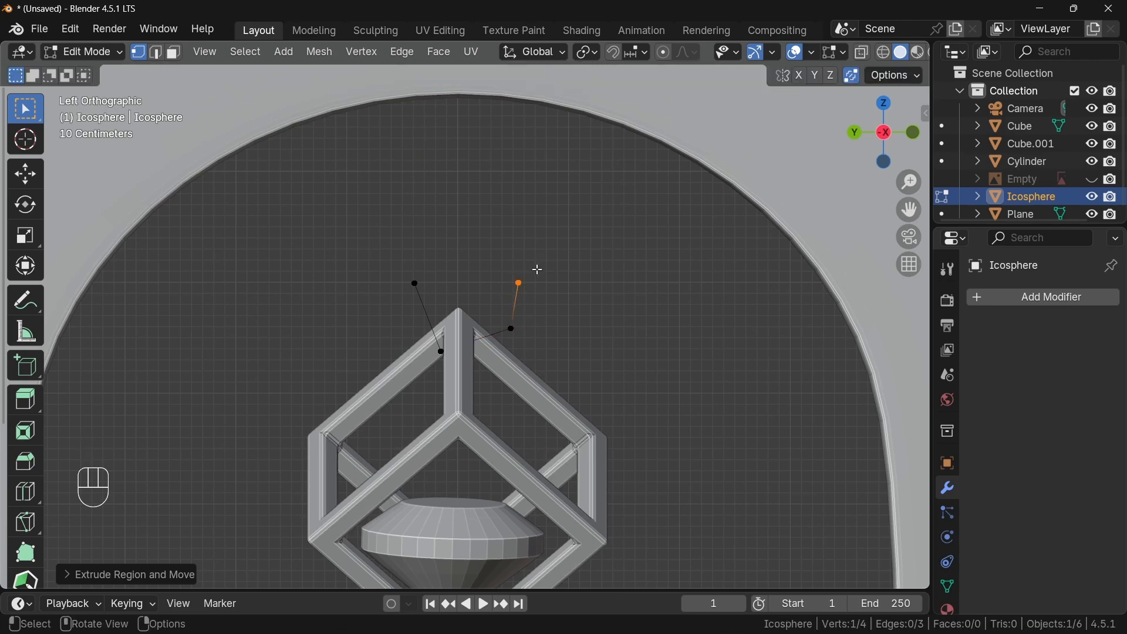
Extrude both open ends of the loop along Z to the wall's top edge and scale the new ends apart.
scroll(532, 311, "down", 3)
left_click_drag(403, 341, 508, 361, "shift")
key("e")
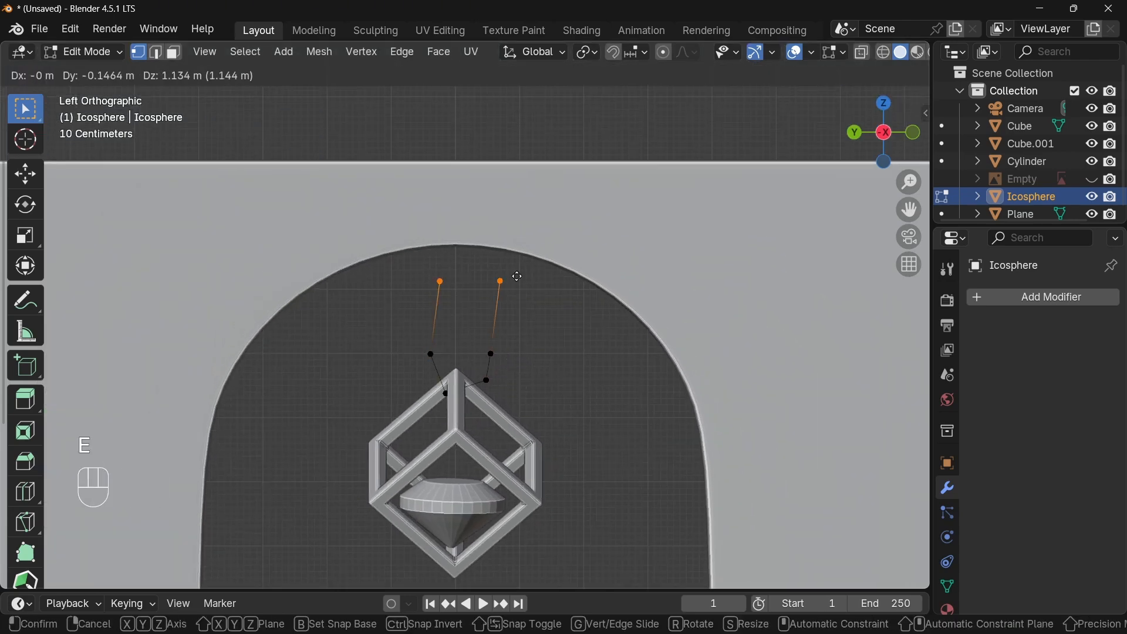
key("z")
left_click(509, 187)
key("s")
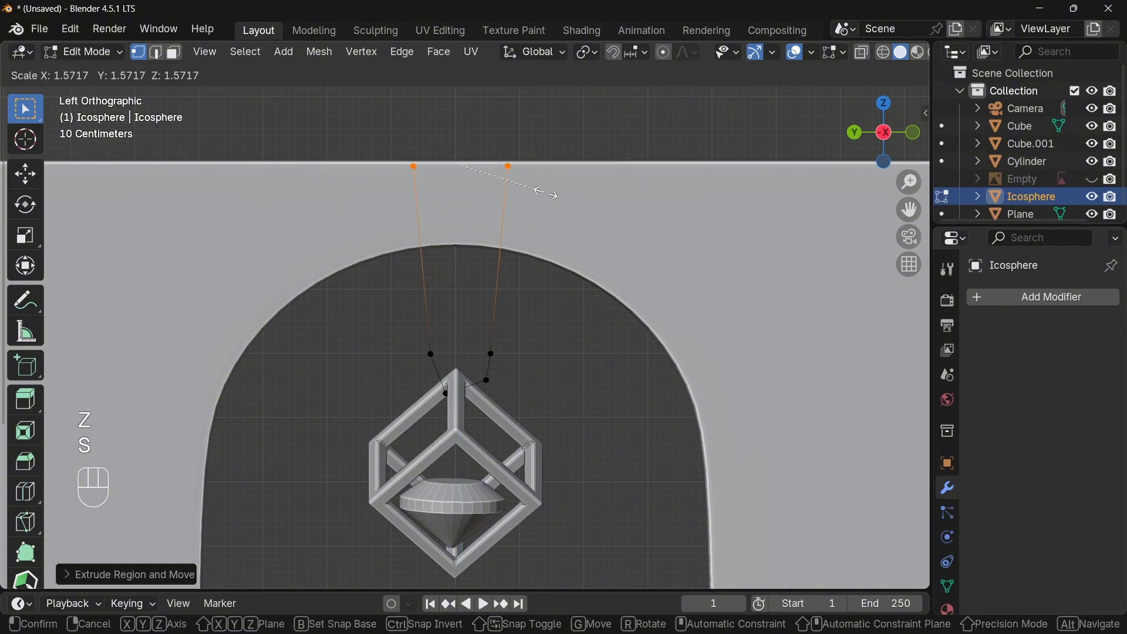
left_click(567, 196)
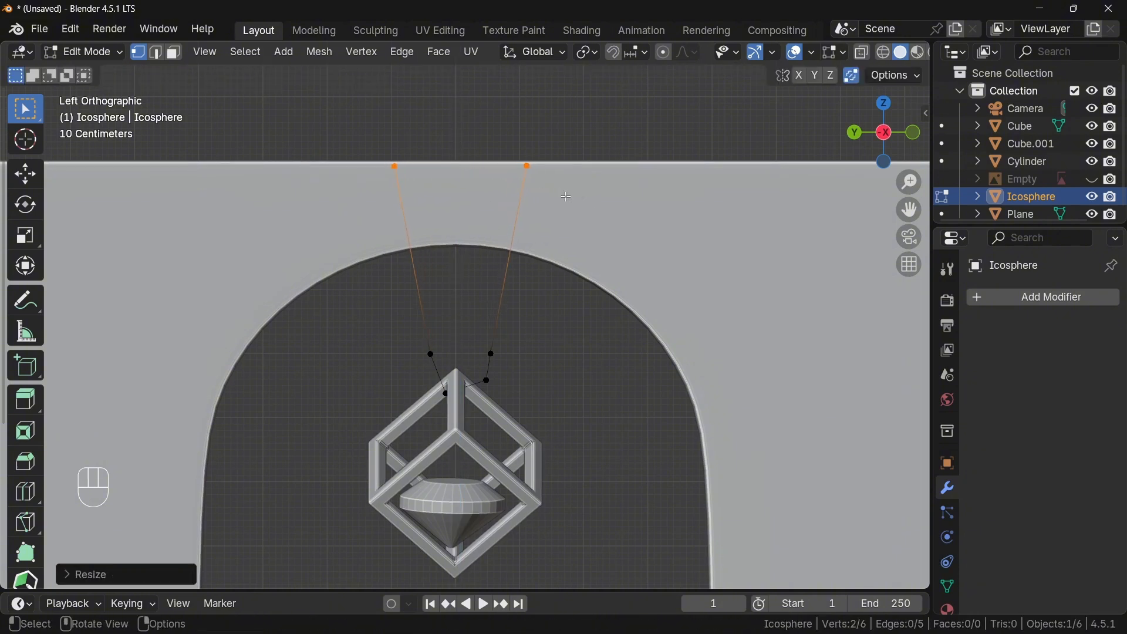
In the front view, extrude the two cord ends up around the wall's near top corner and fine-tune their position.
key("grave")
left_click(310, 98)
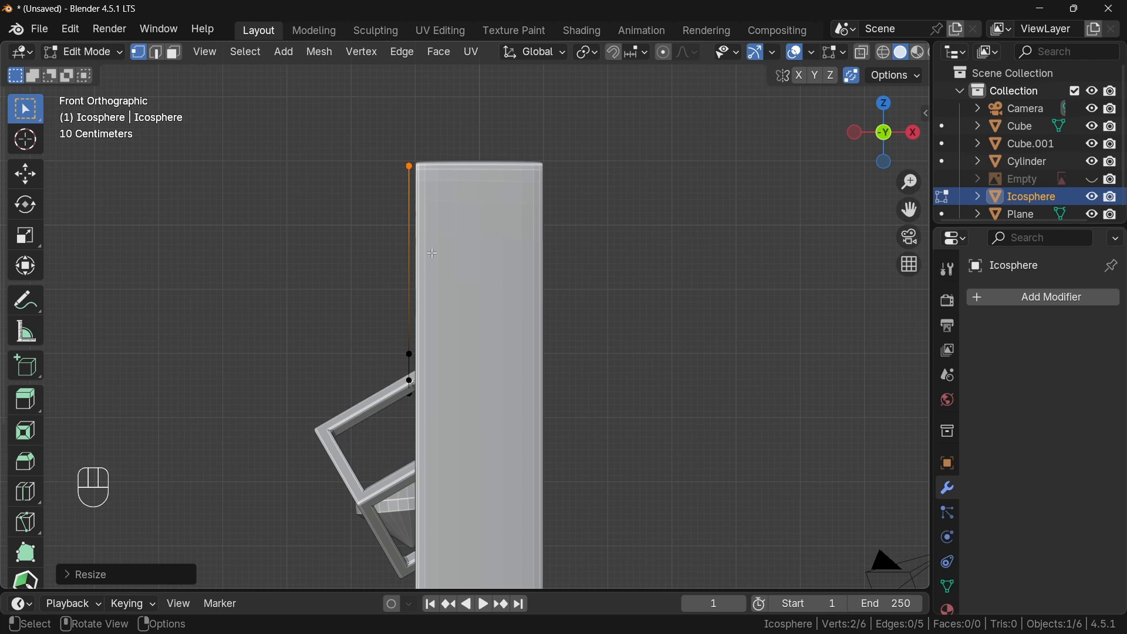
mouse_move(433, 253)
middle_mouse_down("shift")
mouse_move(439, 285)
mouse_move(423, 262)
middle_mouse_up("shift")
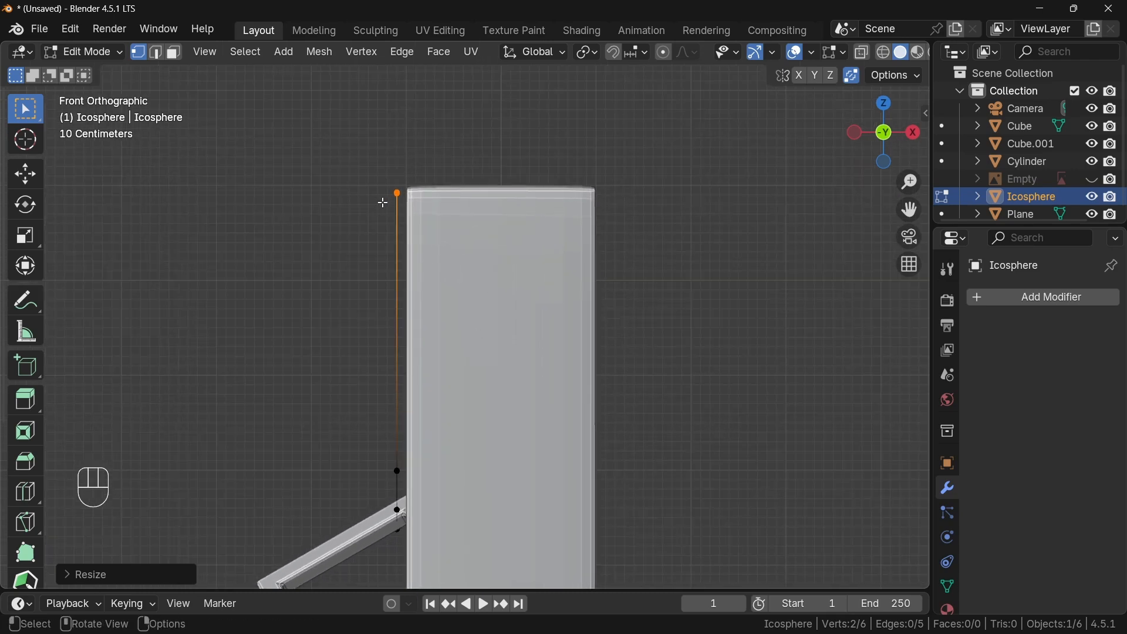
key("e")
left_click(420, 164)
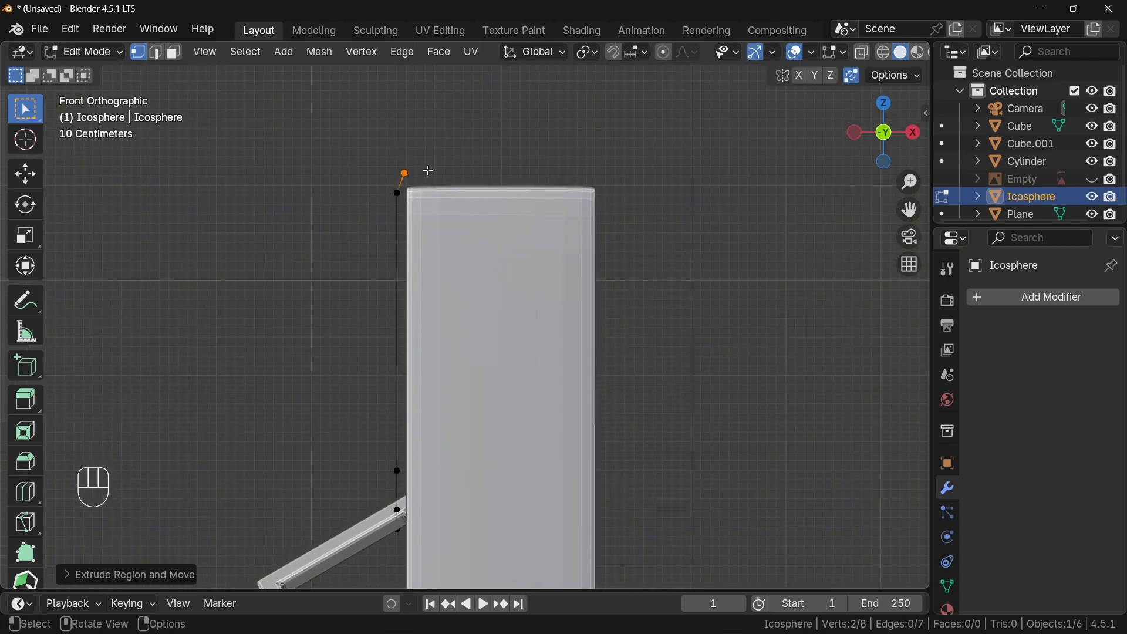
mouse_move(468, 314)
middle_mouse_down("ctrl")
mouse_move(469, 188)
mouse_move(468, 308)
middle_mouse_up("ctrl")
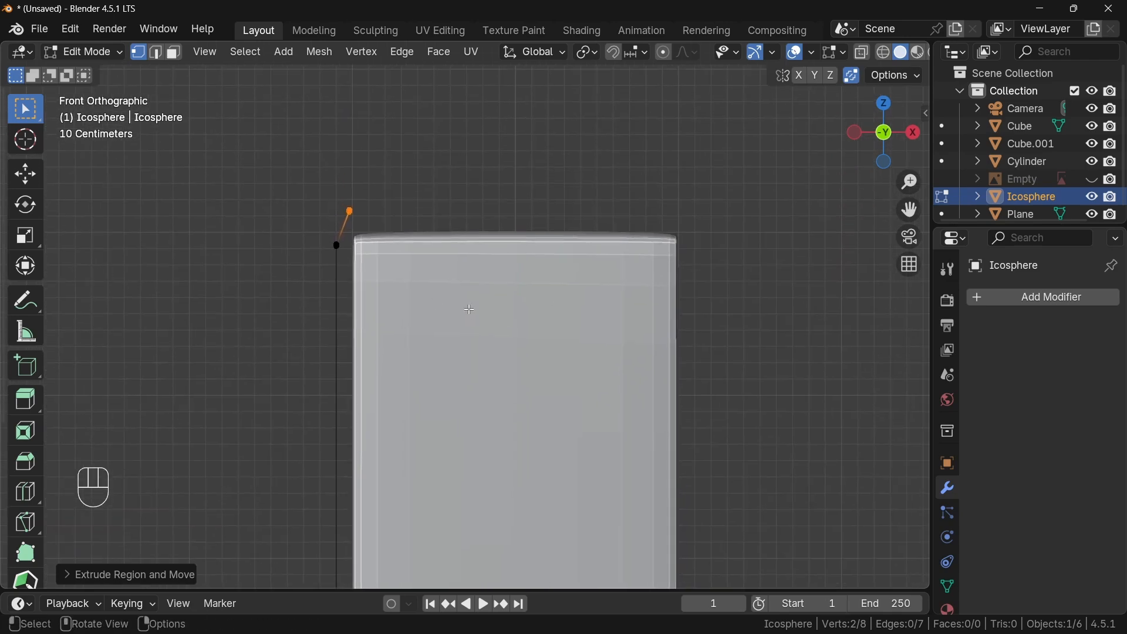
key("g")
left_click(379, 227)
Extrude the cord ends about 2 m across the wall's top and about 0.17 m down around its far corner.
key("e")
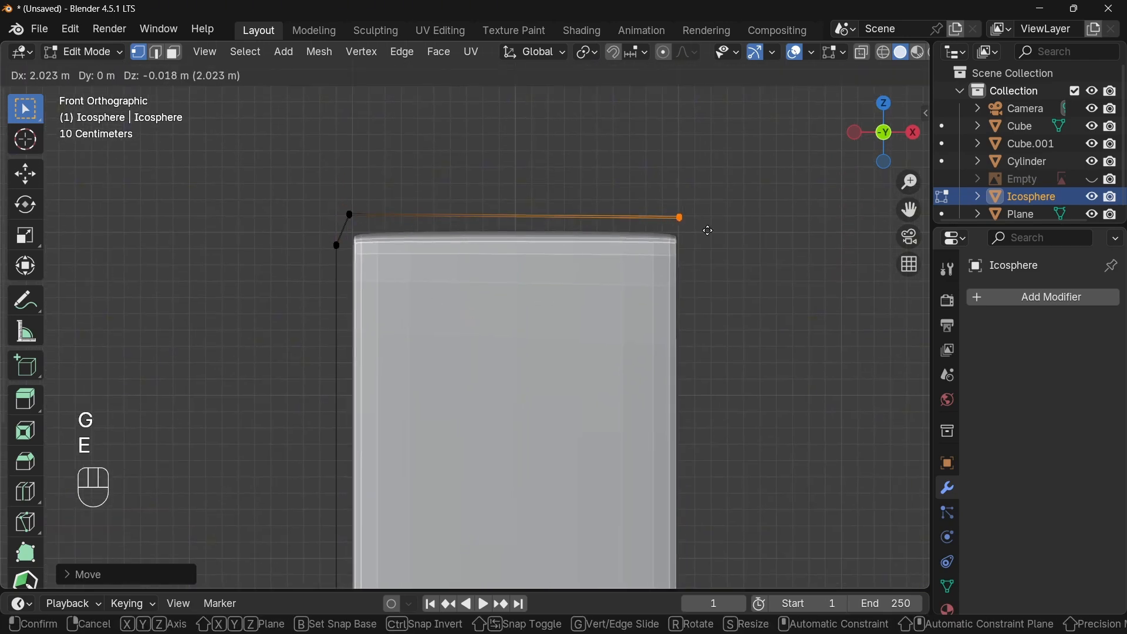
left_click(703, 228)
key("e")
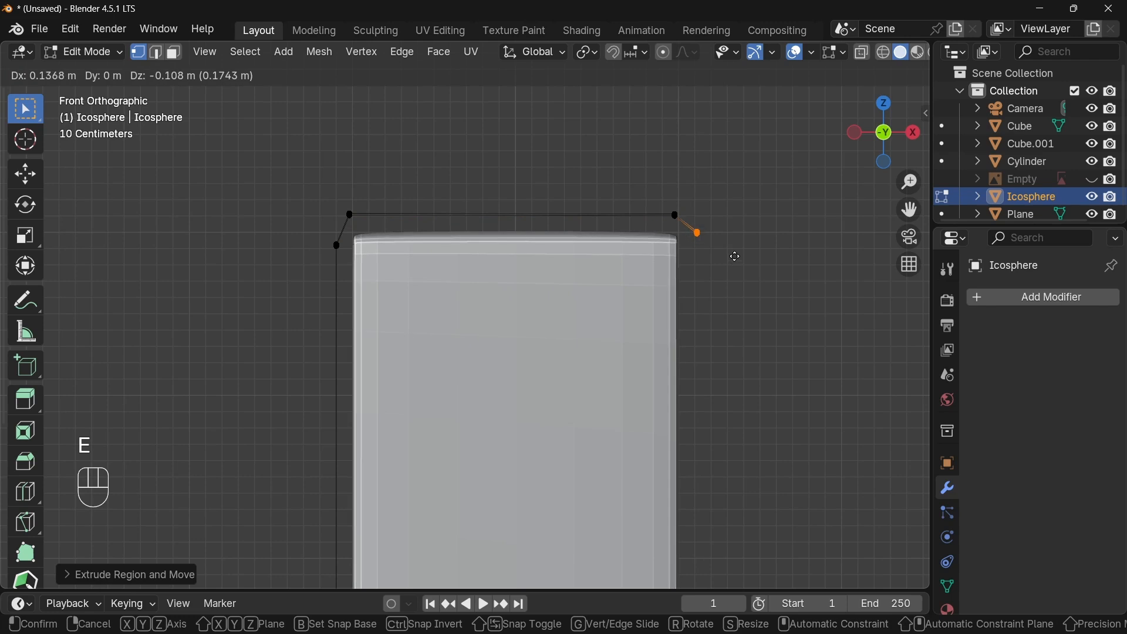
left_click(732, 258)
Extrude the cord ends down along Z behind the wall and lower them further toward the floor.
scroll(611, 413, "down", 3)
middle_click_drag(611, 412, 604, 284, "shift")
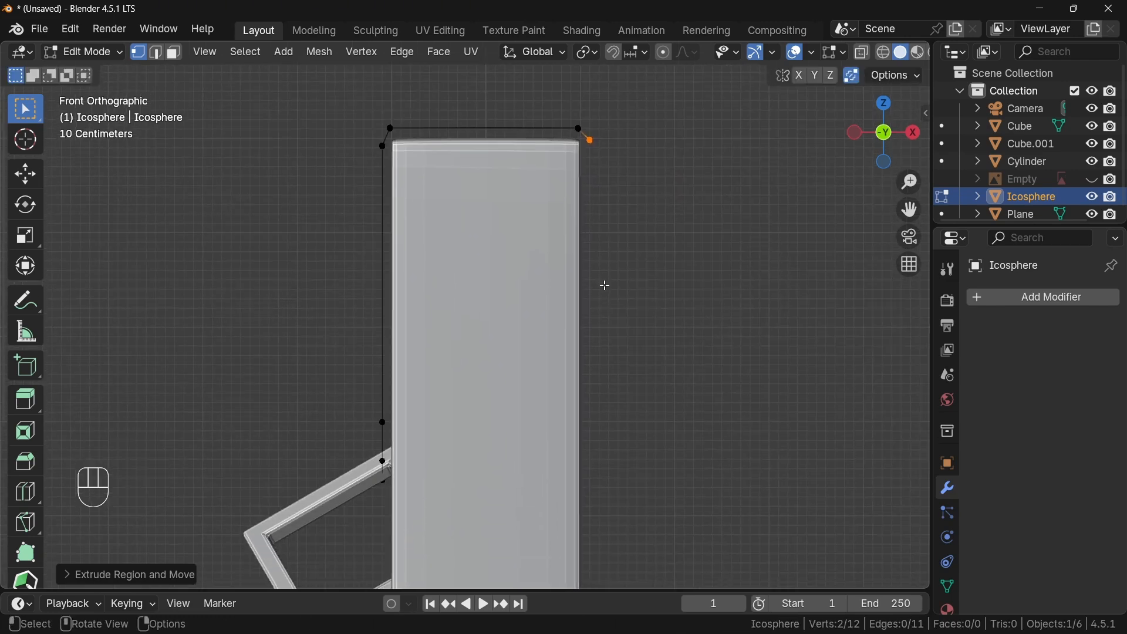
scroll(603, 291, "down", 2)
key("e")
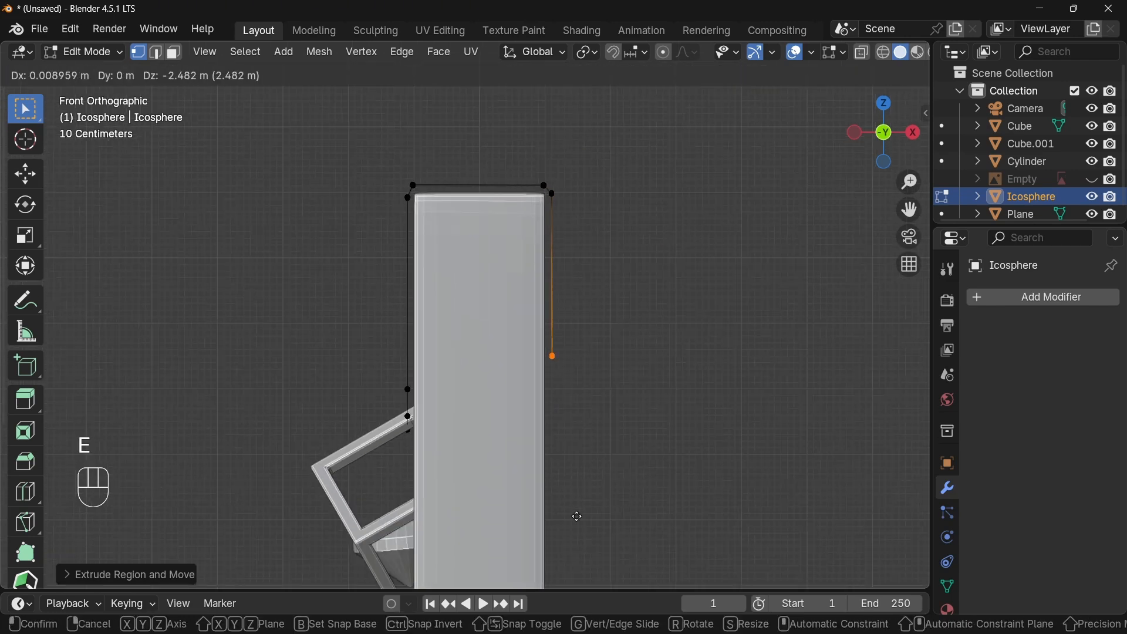
key("z")
left_click(549, 214)
middle_click_drag(549, 215, 541, 98, "shift")
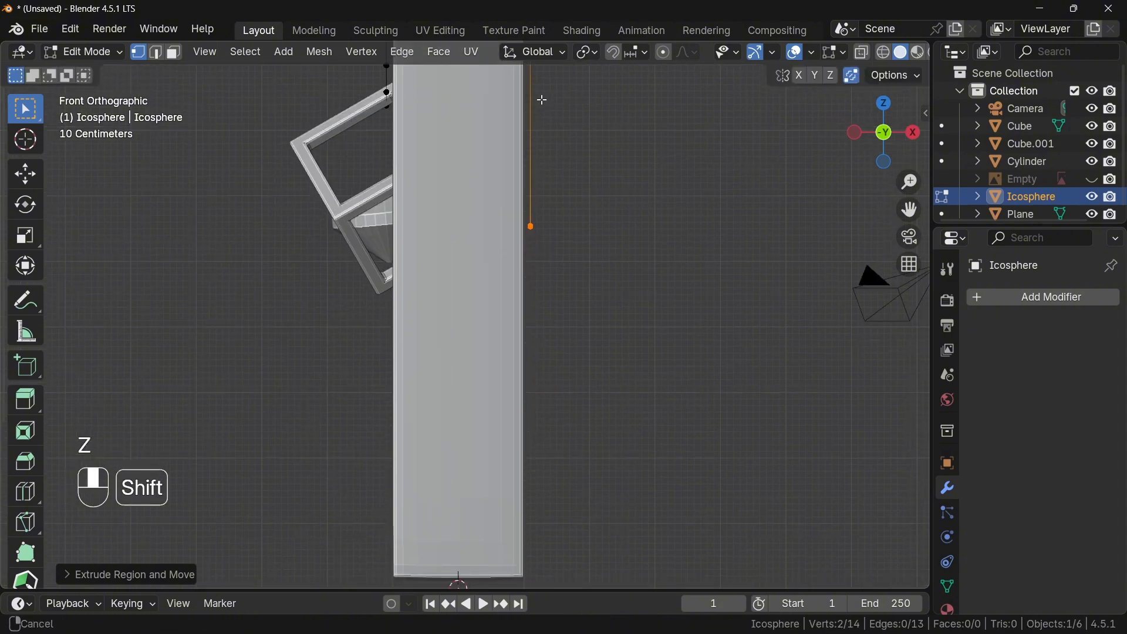
scroll(534, 194, "down", 3)
key("g")
key("z")
left_click(543, 320)
Select the two lowest vertices of the cord's front loop and lower them slightly along Z under the frame's top corner.
middle_click_drag(542, 320, 540, 248)
left_click(548, 267)
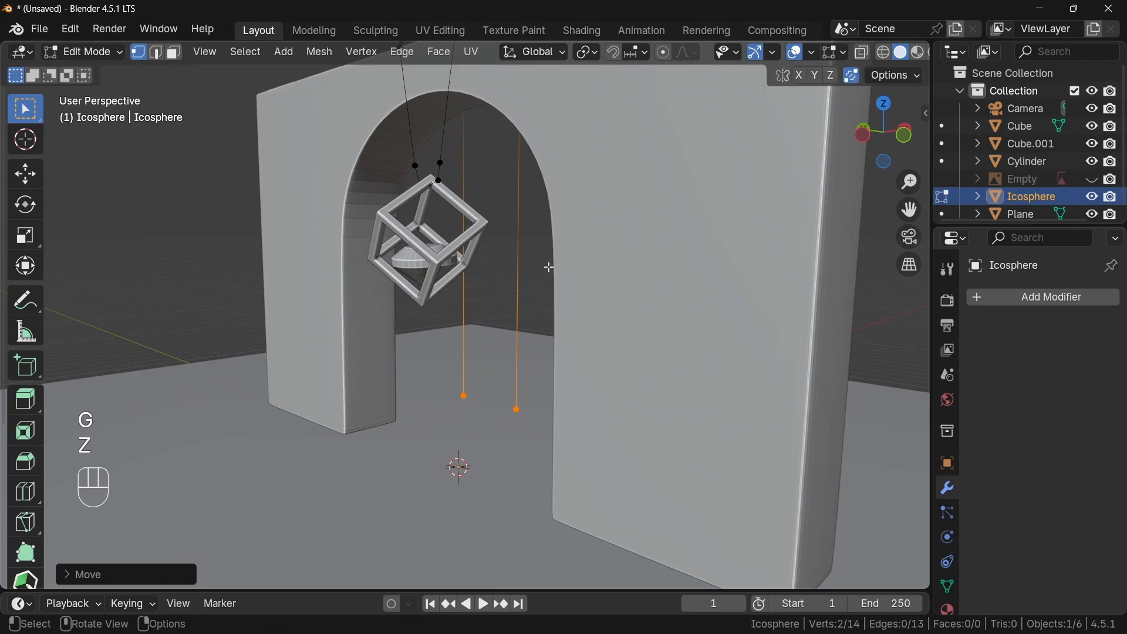
scroll(503, 284, "up", 3)
middle_click_drag(549, 266, 499, 269)
scroll(529, 270, "up", 2)
scroll(581, 239, "up", 1)
left_click_drag(445, 207, 544, 257)
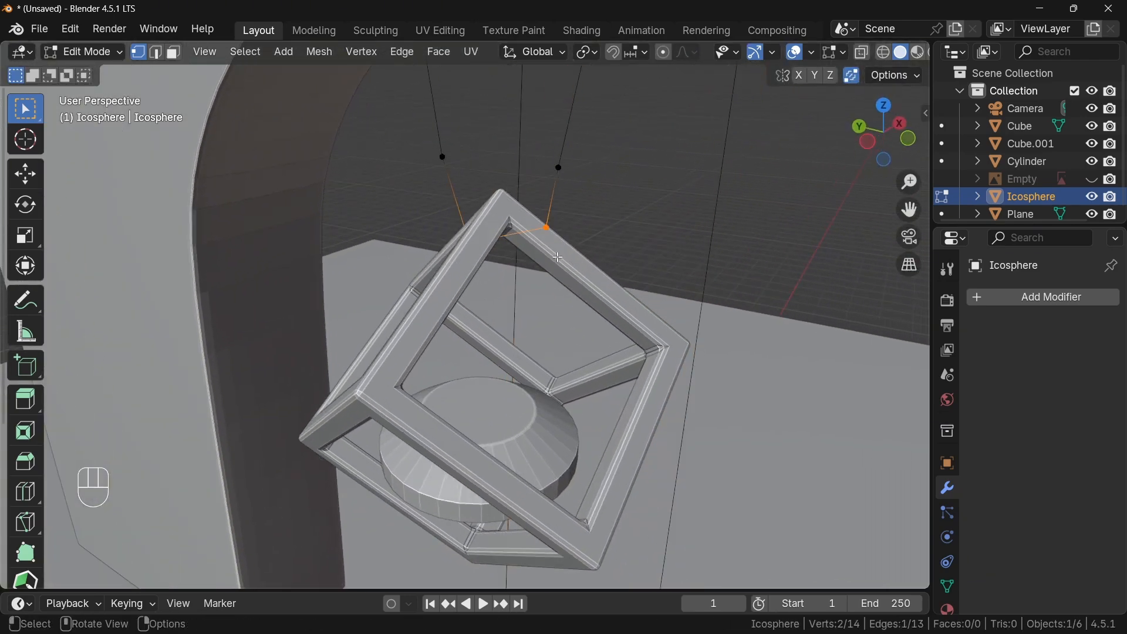
key("g")
key("z")
left_click(559, 266)
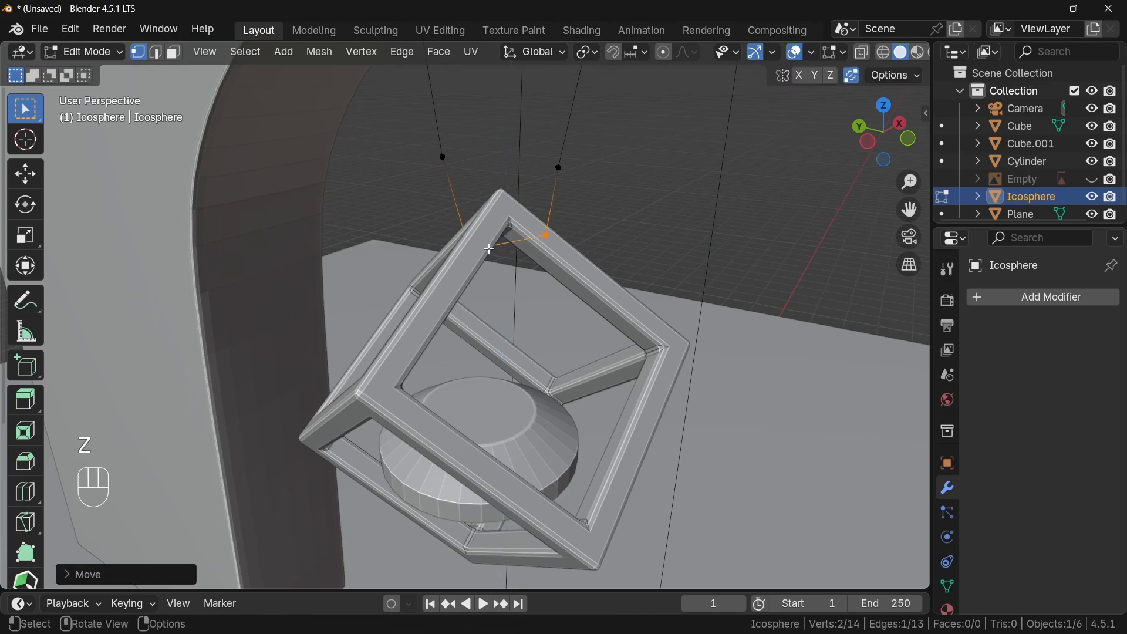
Add a Subdivision Surface modifier to the cord and set its viewport level to 2.
middle_click_drag(488, 249, 528, 279)
scroll(598, 204, "down", 2)
middle_click_drag(464, 261, 634, 217)
scroll(514, 225, "up", 1)
middle_click_drag(584, 104, 532, 227, "shift")
left_click(1015, 298)
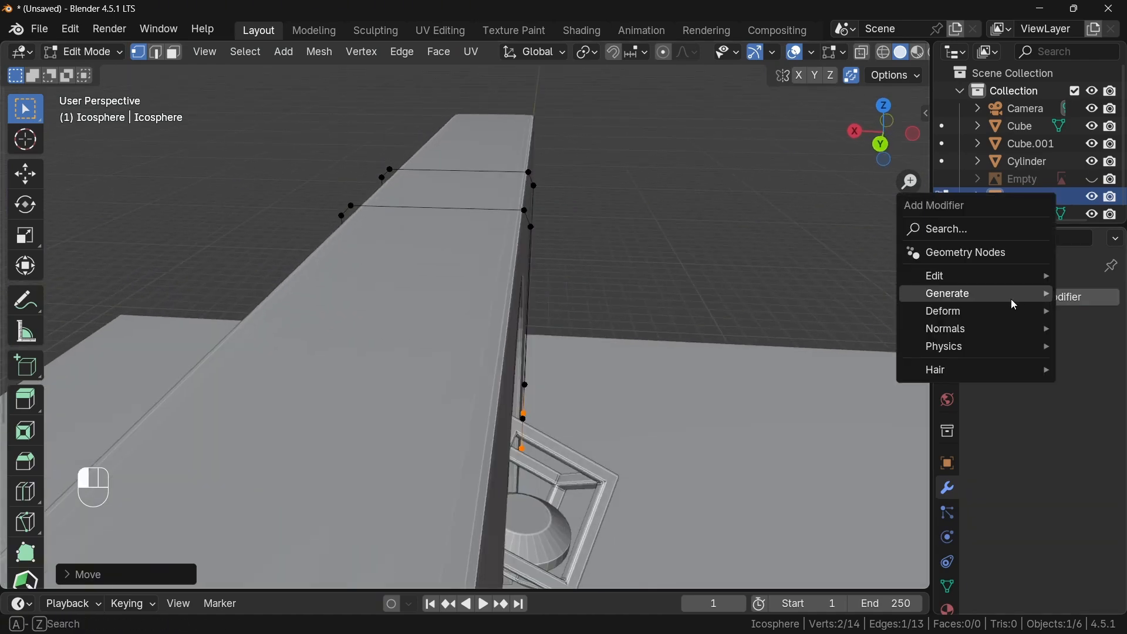
mouse_move(1012, 291)
left_click(786, 522)
left_click(1091, 376)
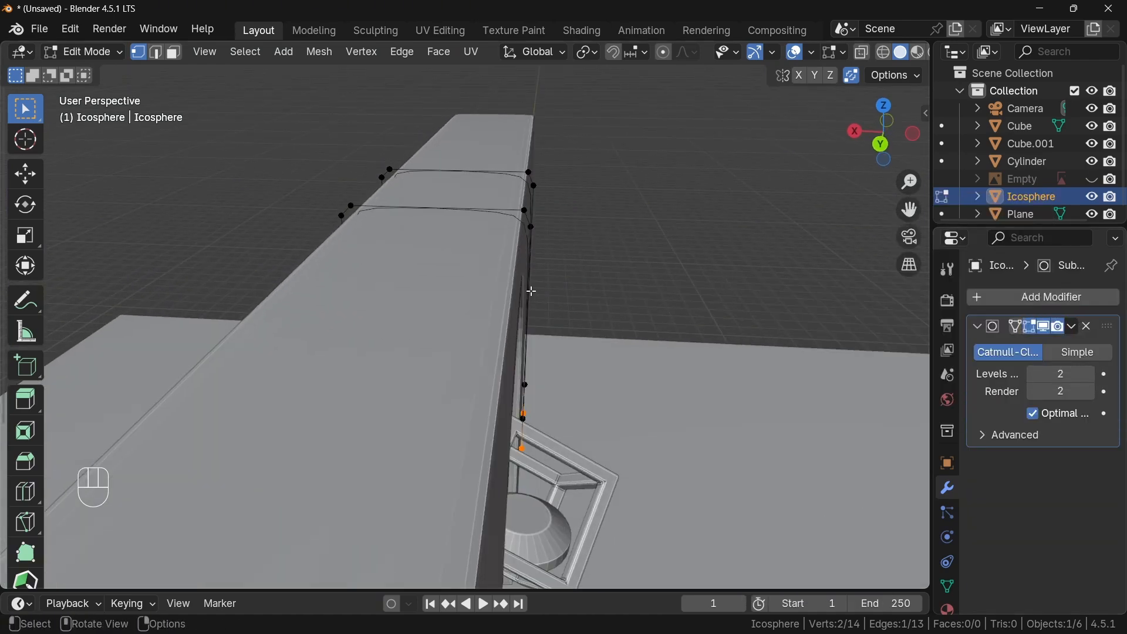
Turn off the edit-mode and viewport display of the cord's Subdivision Surface modifier.
middle_click_drag(391, 215, 430, 265, "shift")
middle_click_drag(431, 265, 514, 274, "ctrl")
key("Tab")
key("Tab")
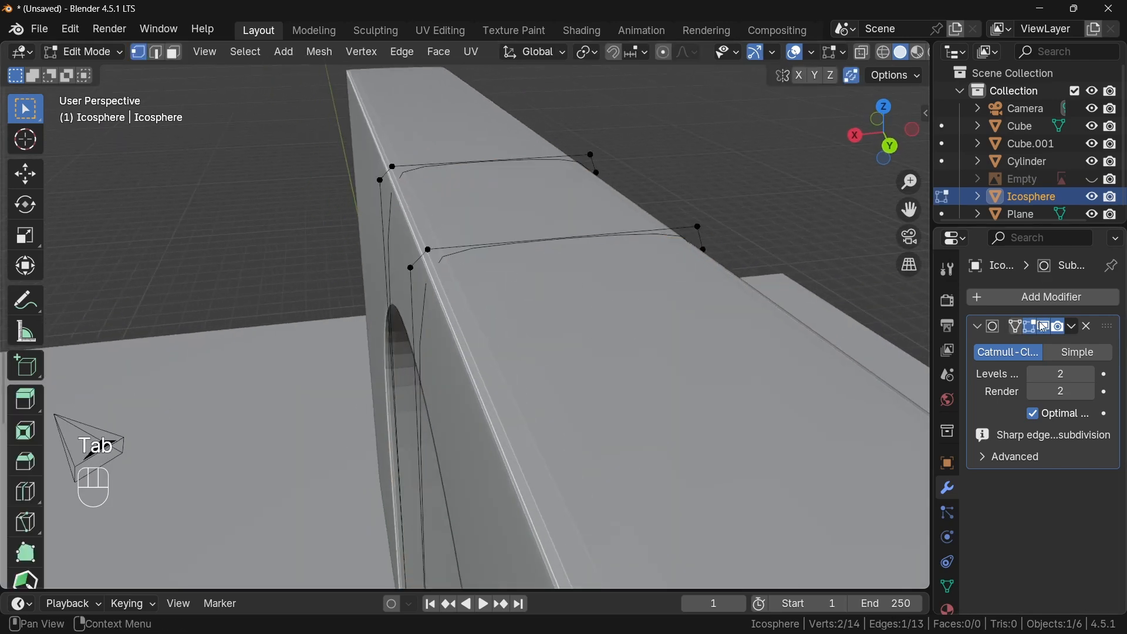
middle_click_drag(920, 300, 416, 240)
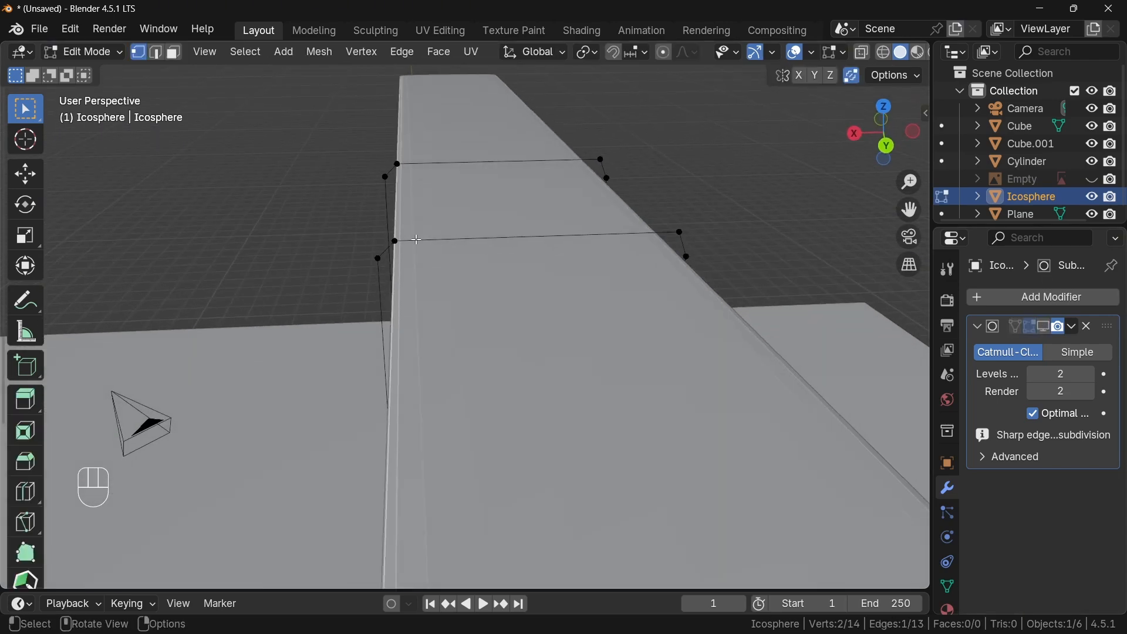
Vertex-bevel the cord's four corner points on the wall's top edges by about 0.1 m with 2 segments.
left_click(399, 162, "shift")
left_click(603, 160, "shift")
left_click(681, 232, "shift")
middle_click_drag(679, 231, 614, 252)
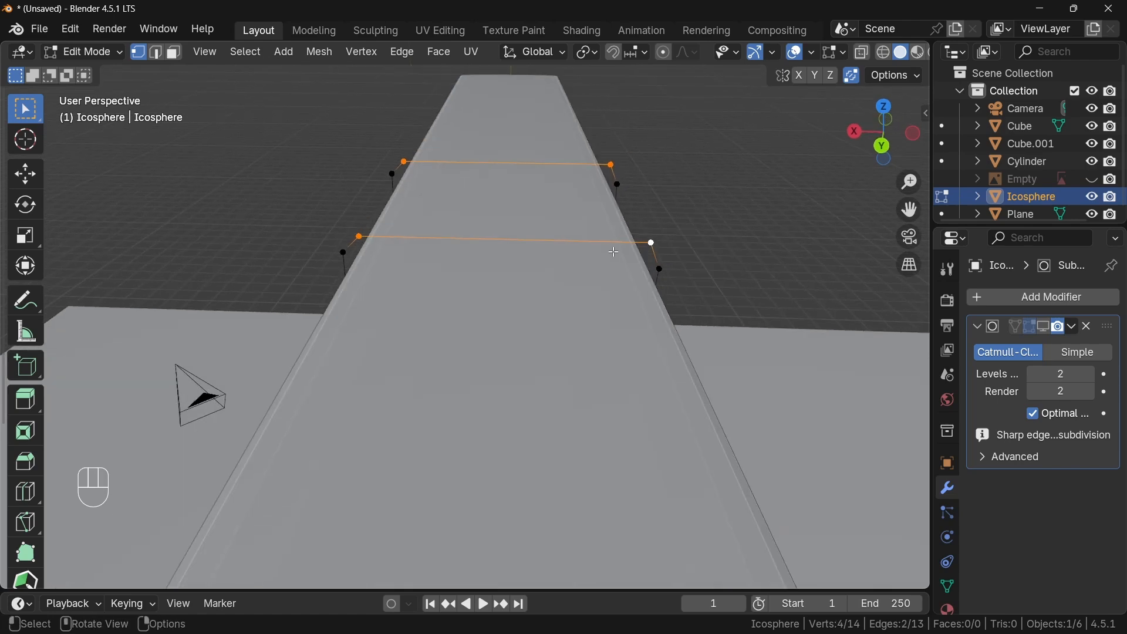
key("ctrl+b")
key("v")
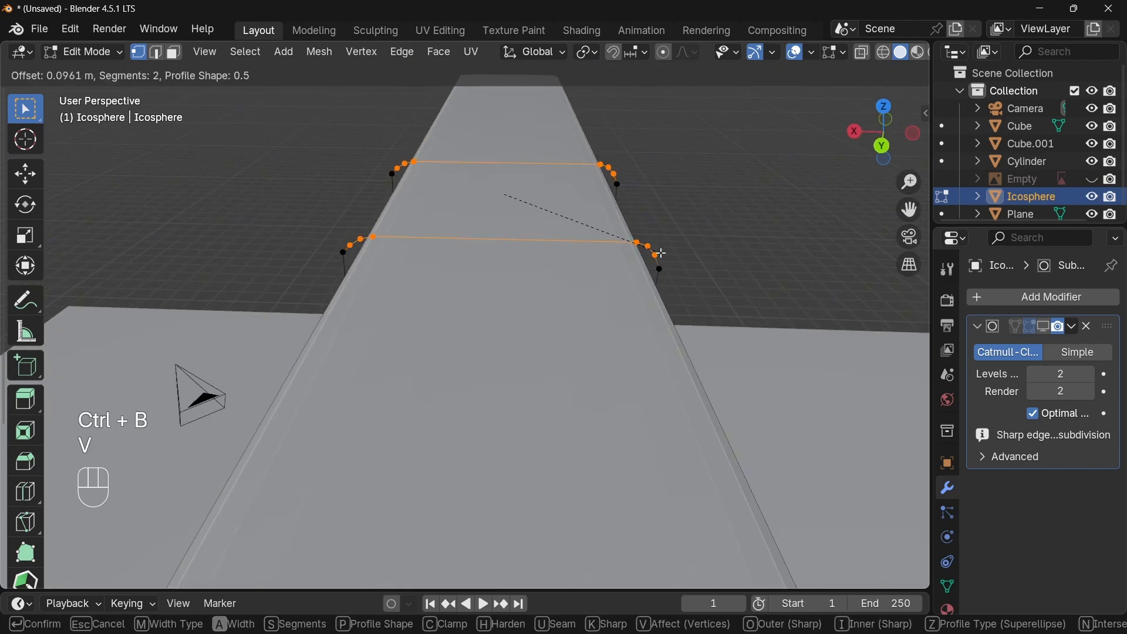
left_click(662, 253)
middle_click_drag(662, 254, 517, 249)
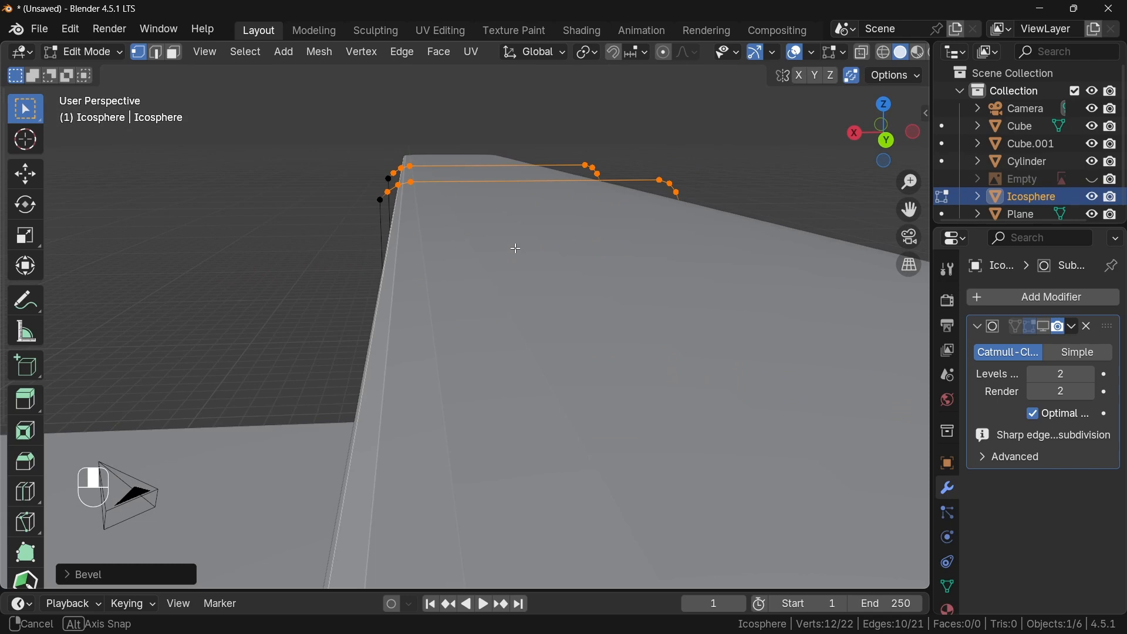
middle_click_drag(427, 195, 647, 234)
Lower the four lowest vertices of the cord's front loop about 0.16 m along Z at the frame's top corner.
key("Tab")
middle_click_drag(660, 368, 528, 370)
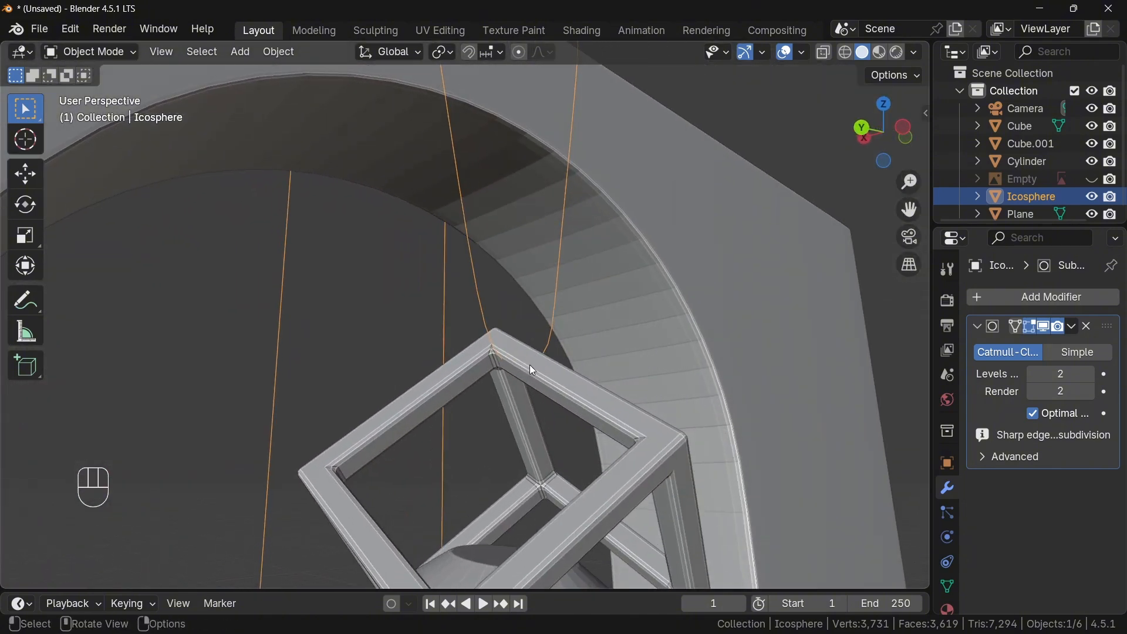
key("Tab")
key("g")
key("z")
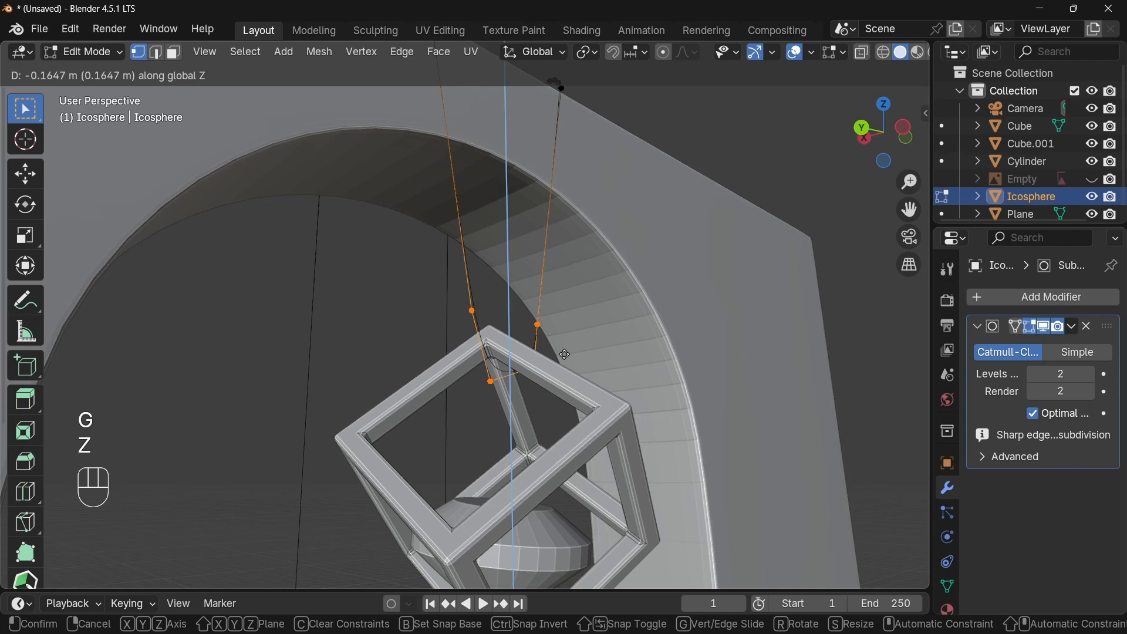
left_click(563, 357)
middle_click_drag(564, 357, 495, 374)
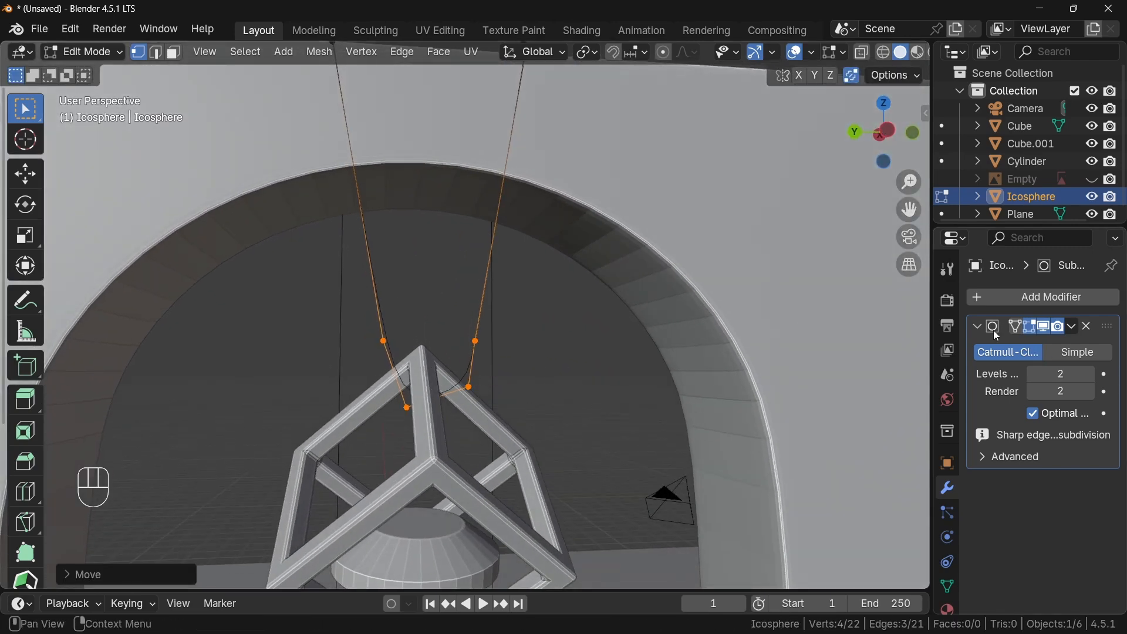
Select the cube frame and the gem together and shift them slightly along Y to centre them under the cord loop.
key("Tab")
left_click(439, 530)
left_click(434, 452, "shift")
key("g")
key("y")
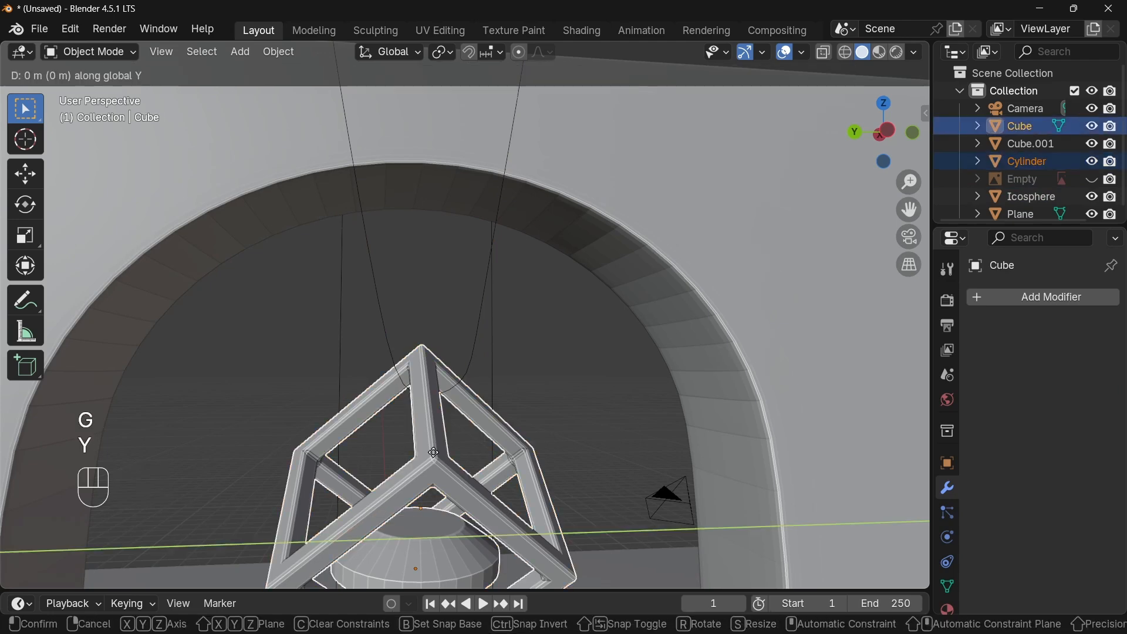
left_click(440, 449)
Apply the cord's Subdivision Surface modifier.
left_click(478, 359)
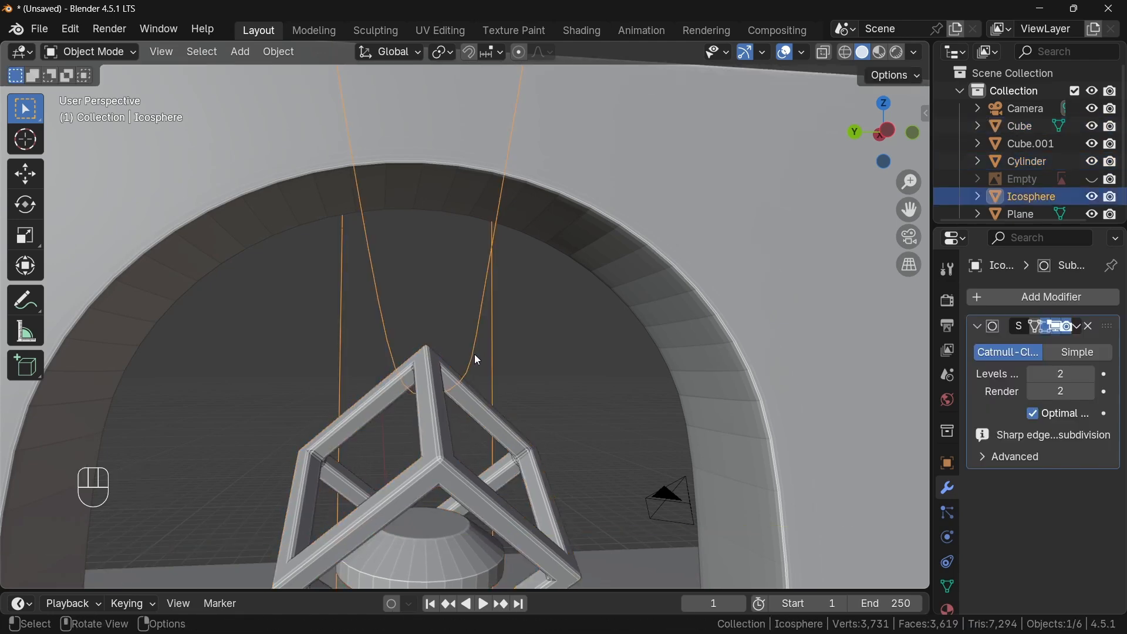
left_click(1078, 326)
left_click(990, 345)
middle_click_drag(505, 282, 379, 312)
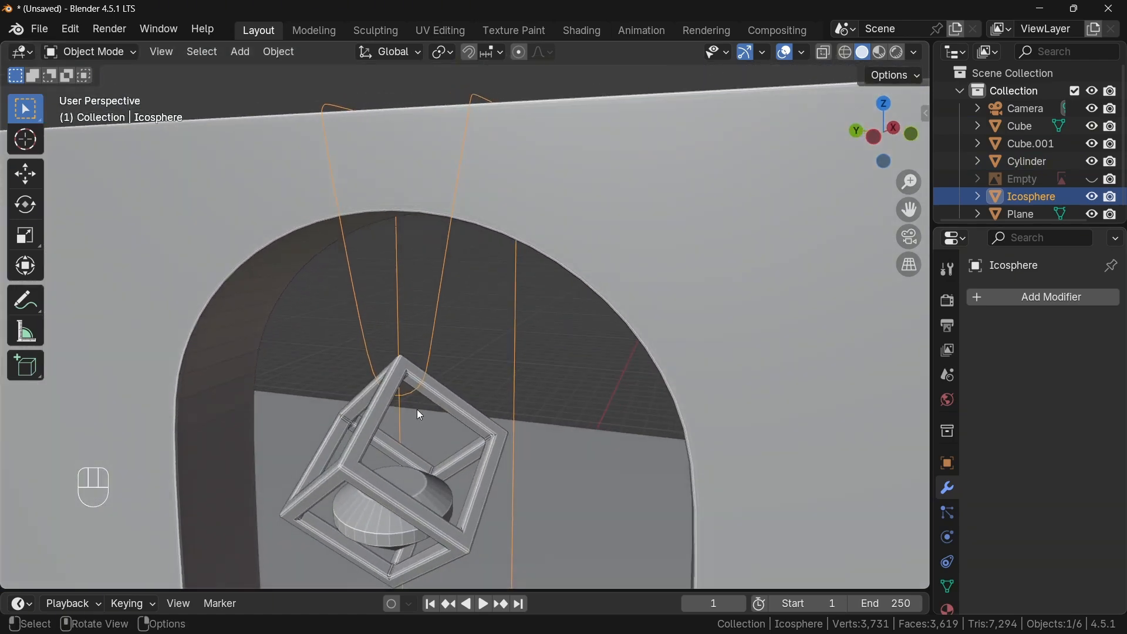
scroll(417, 410, "down", 1)
middle_click_drag(489, 480, 493, 394, "shift")
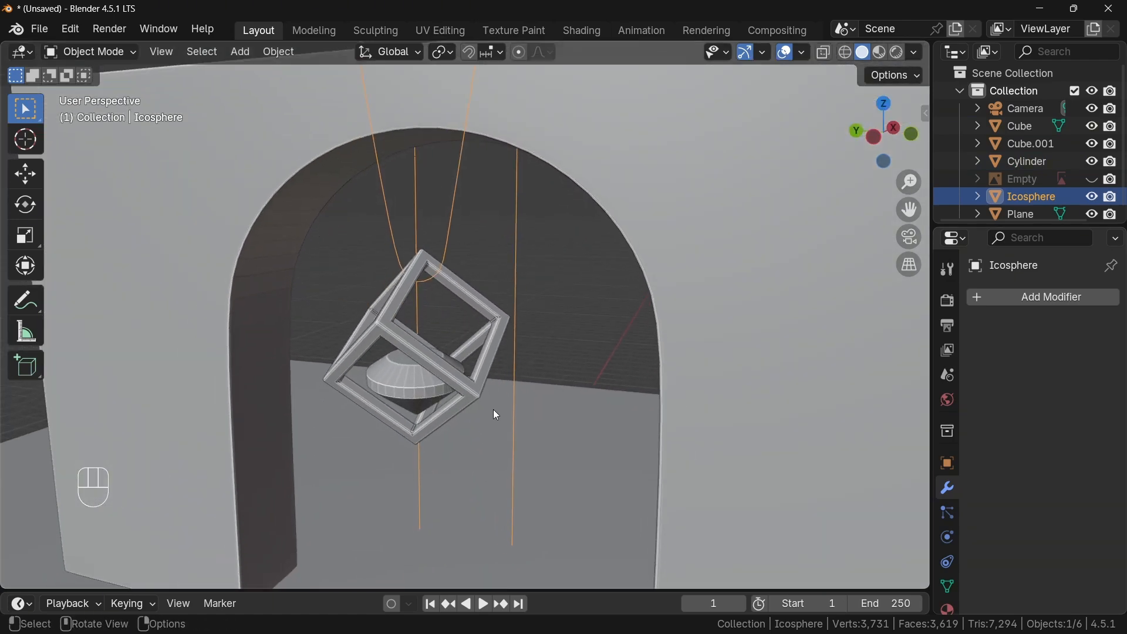
scroll(555, 462, "down", 2)
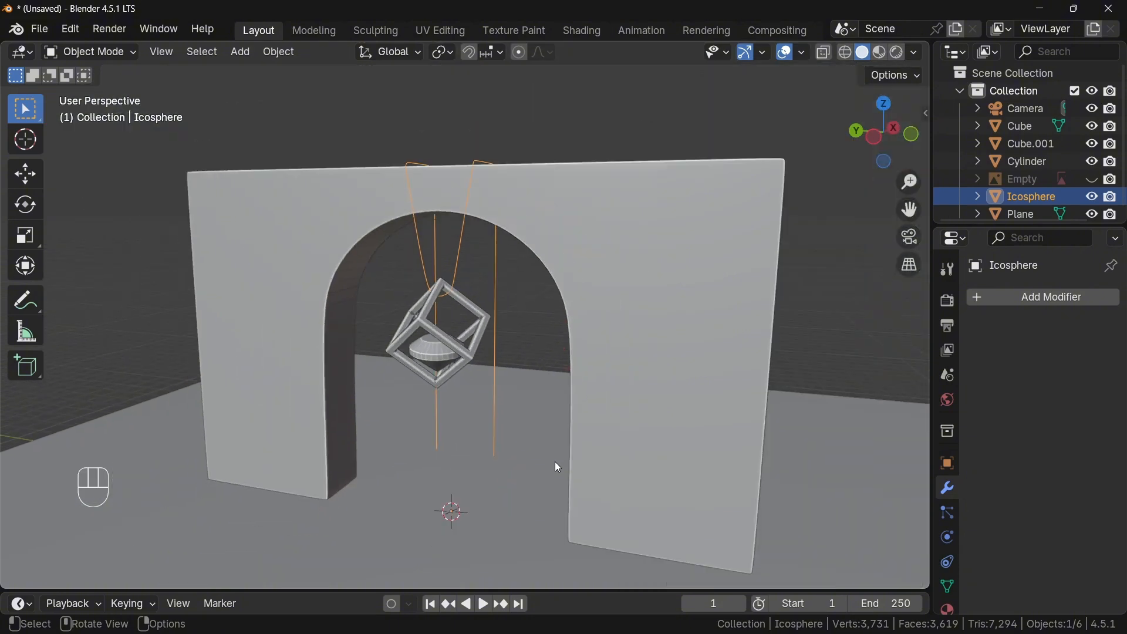
Add a plane at the 3D cursor and isolate it in local view.
left_click(245, 53)
mouse_move(270, 70)
left_click(418, 72)
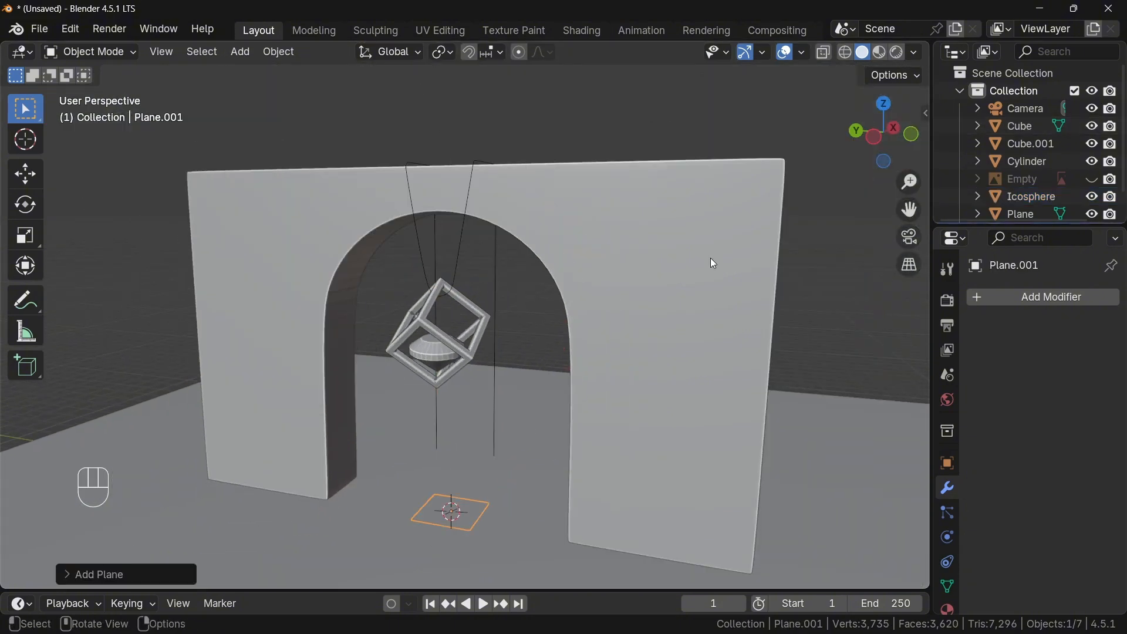
key("KP_Divide")
middle_click_drag(536, 315, 532, 409)
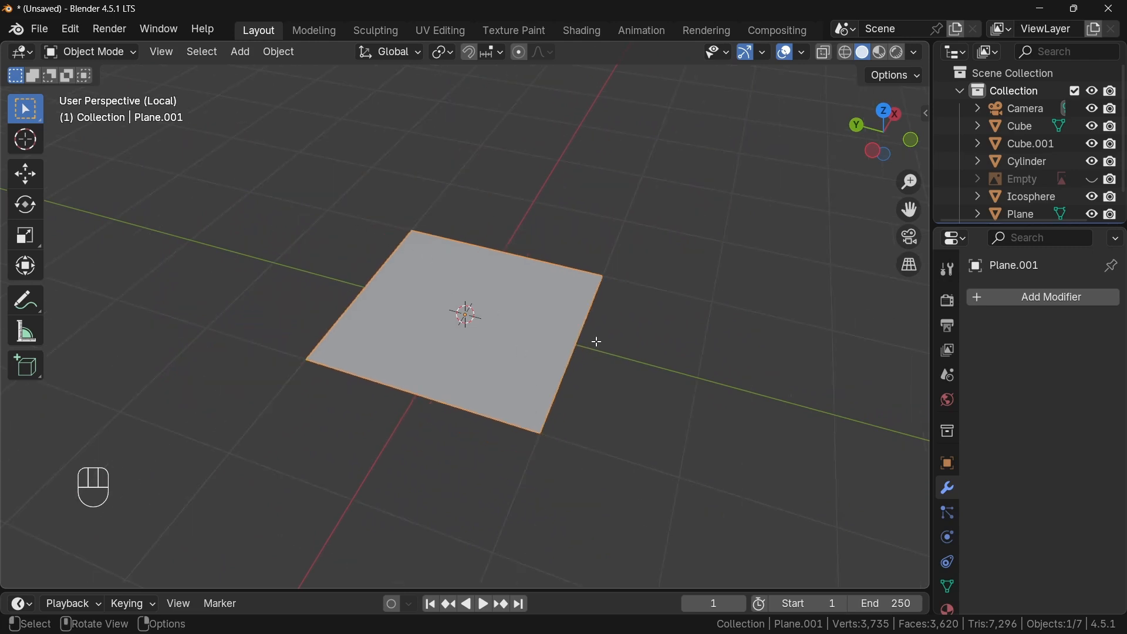
Stretch the plane's mesh along Y into a long rectangle and extrude it upward into a flat slab.
key("Tab")
key("s")
key("y")
left_click(722, 297)
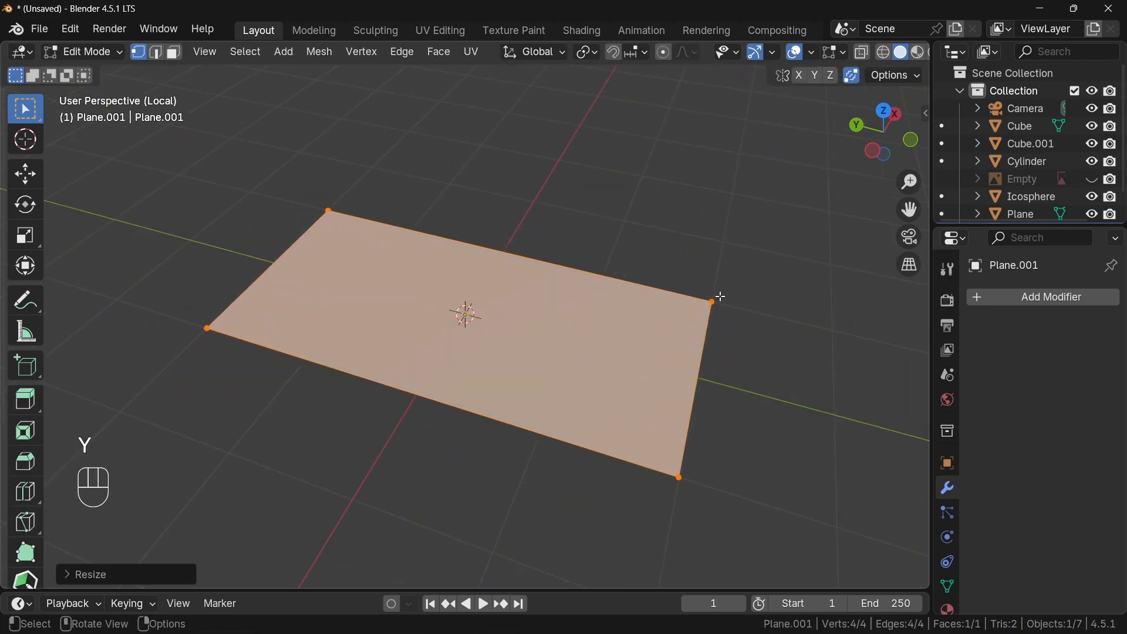
middle_click_drag(679, 324, 544, 430, "ctrl")
key("e")
left_click(554, 405)
Bevel the slab's four vertical corner edges by about 0.92 m with 3 segments to round its ends.
scroll(556, 407, "down", 2)
key("2")
left_click(594, 484)
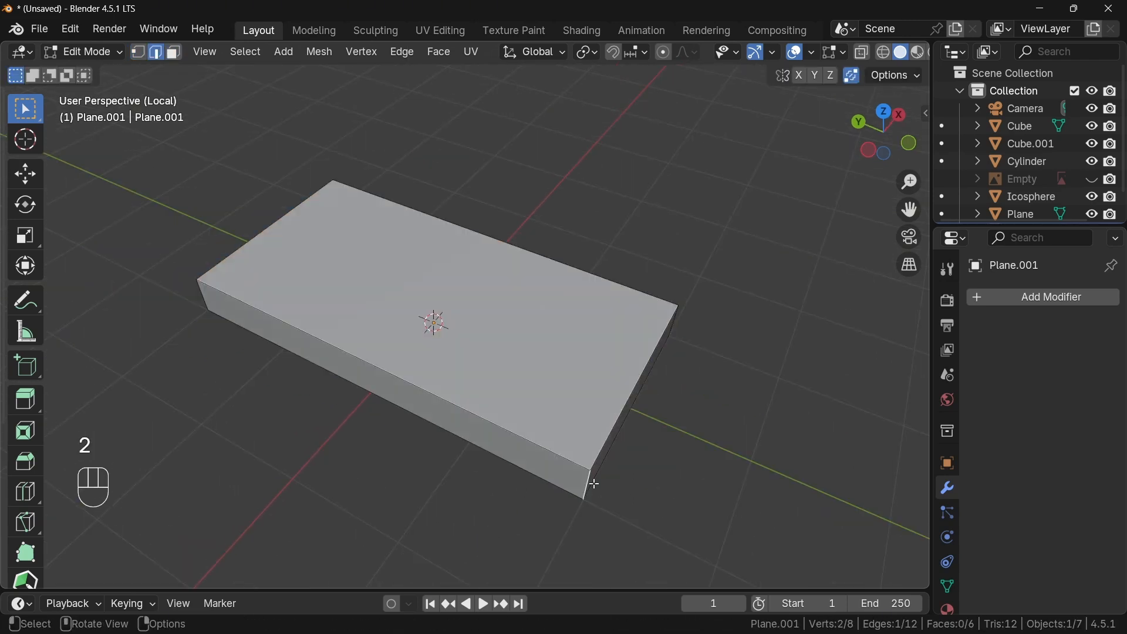
left_click(209, 300, "alt+shift")
middle_click_drag(368, 204, 455, 244)
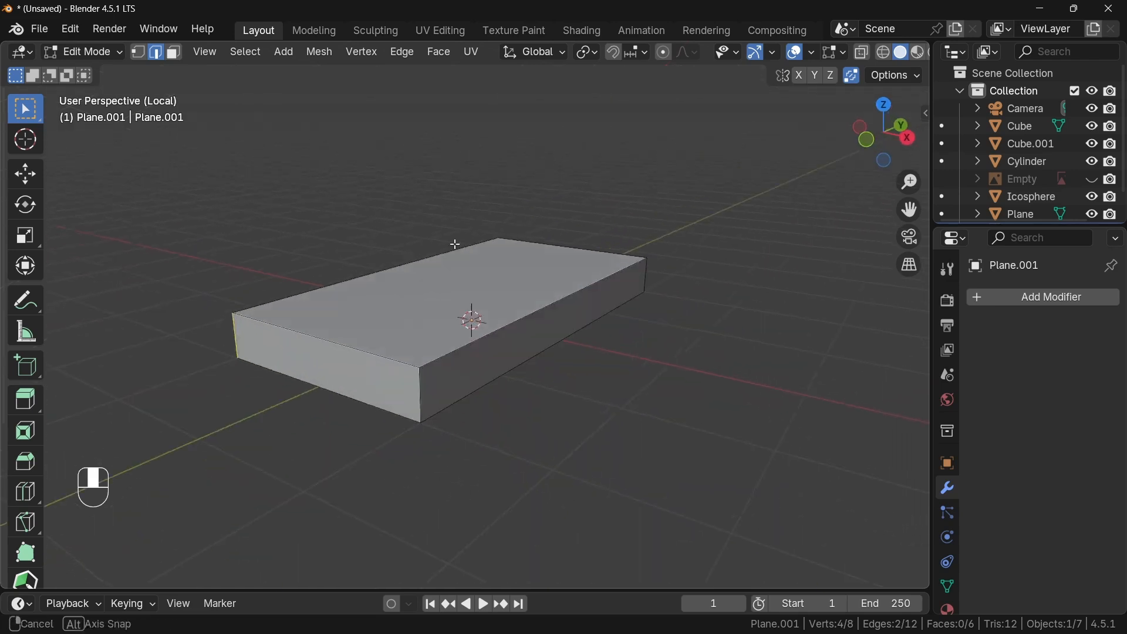
key("ctrl+b")
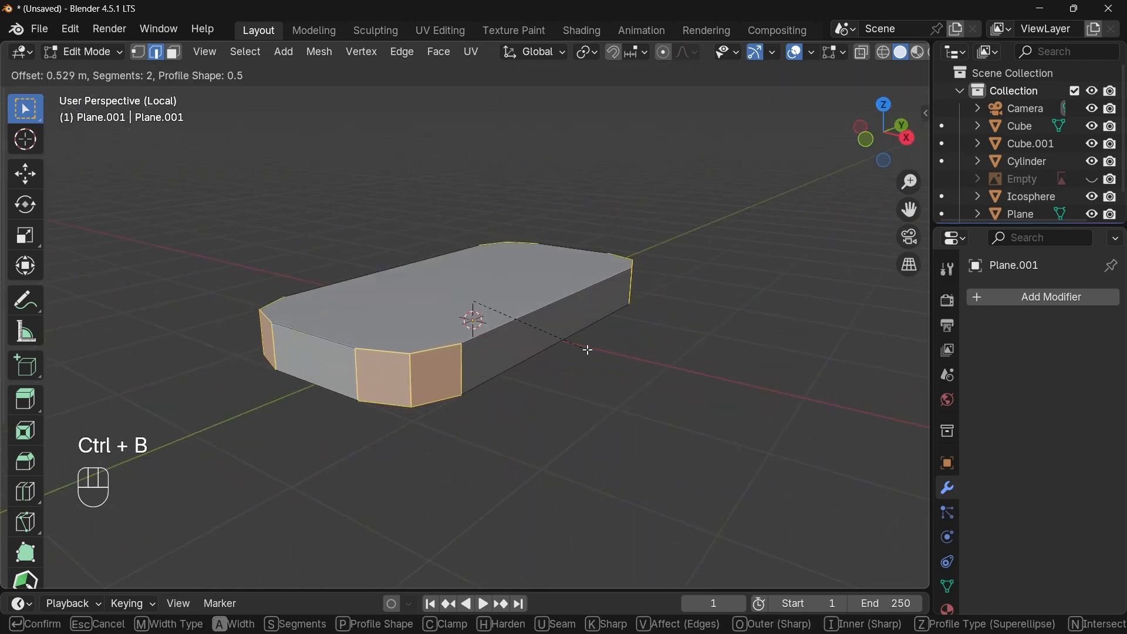
scroll(634, 345, "up", 1)
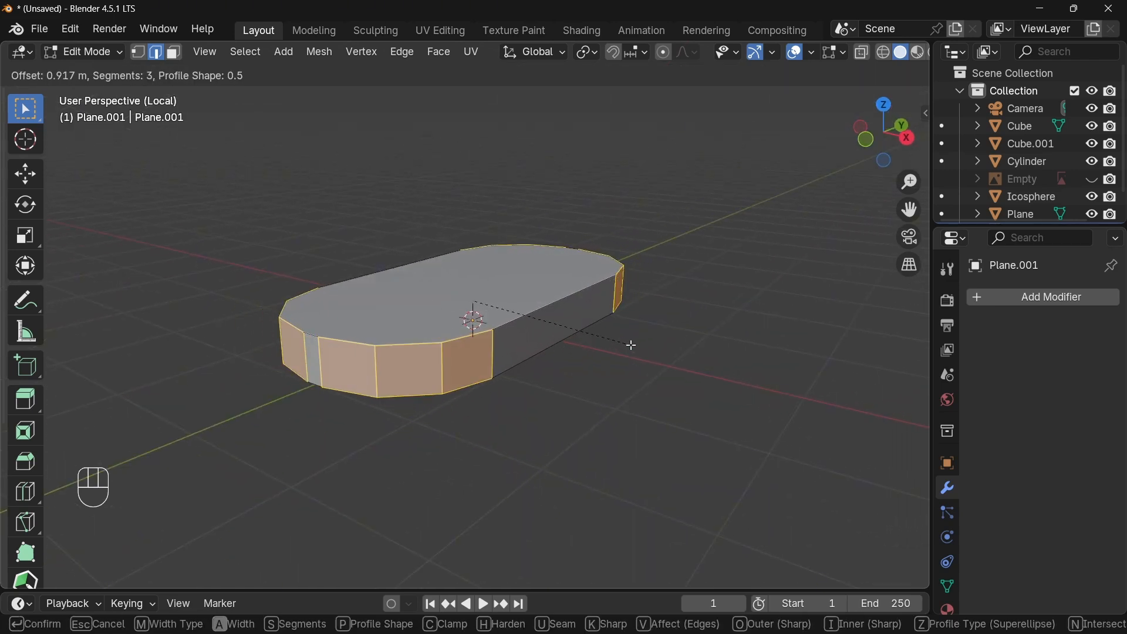
left_click(632, 345)
Inset the slab's top and bottom faces by about 0.26 m.
middle_click_drag(632, 346, 530, 417)
key("2")
key("3")
key("i")
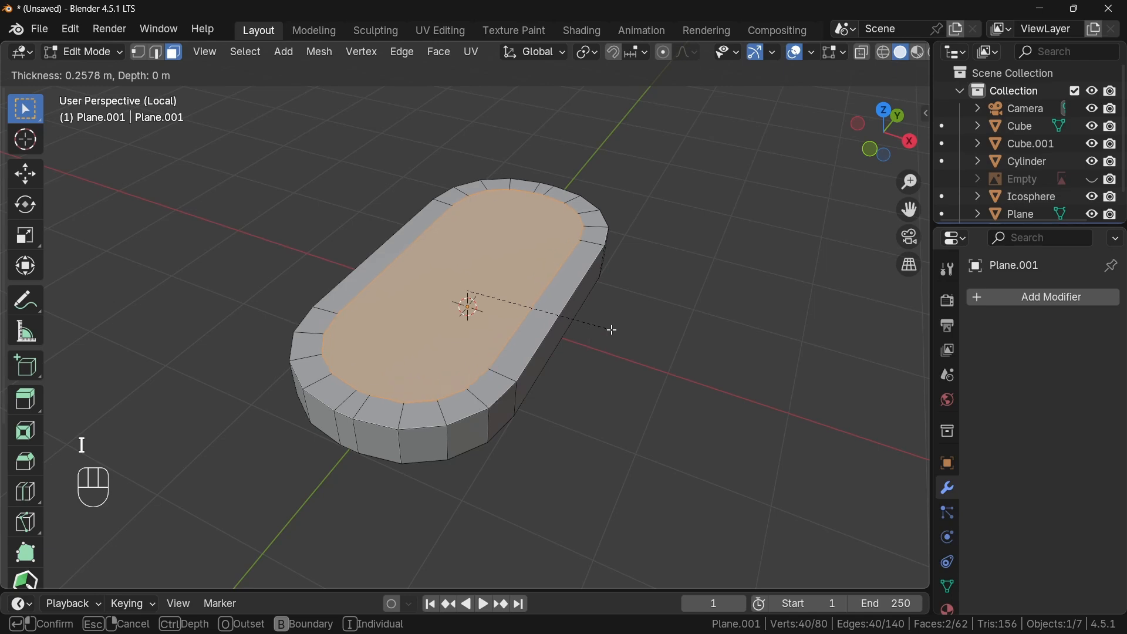
left_click(612, 331)
middle_click_drag(613, 330, 526, 415)
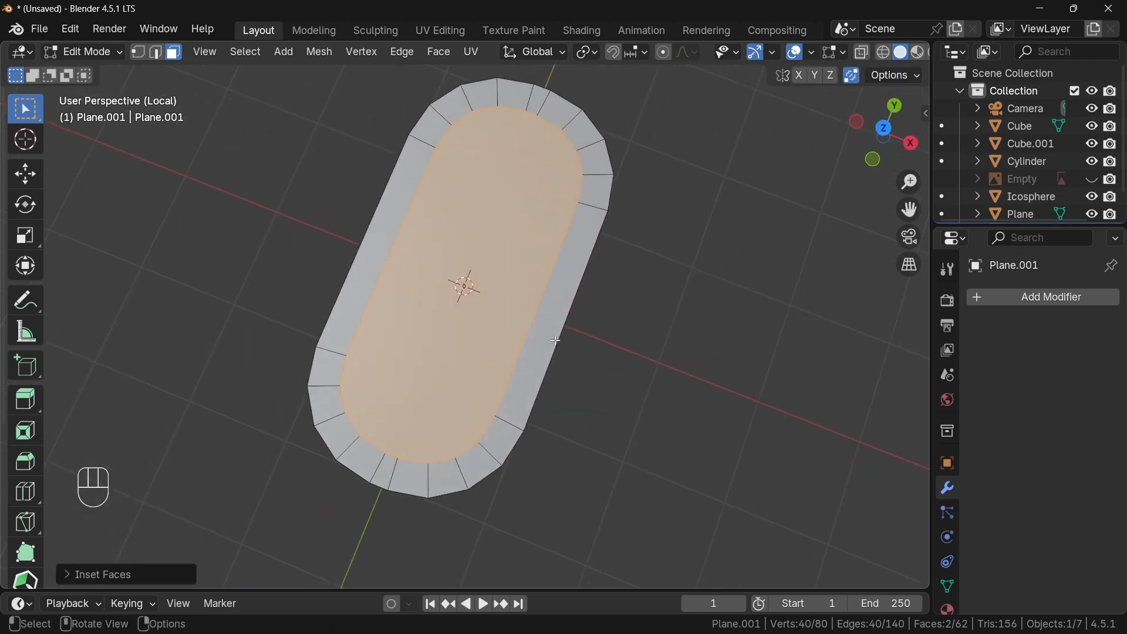
Scale the inset top and bottom faces down and delete them to open the link's centre.
key("s")
left_click(606, 388)
middle_click_drag(607, 388, 552, 343)
middle_click_drag(552, 343, 546, 317, "ctrl")
key("s")
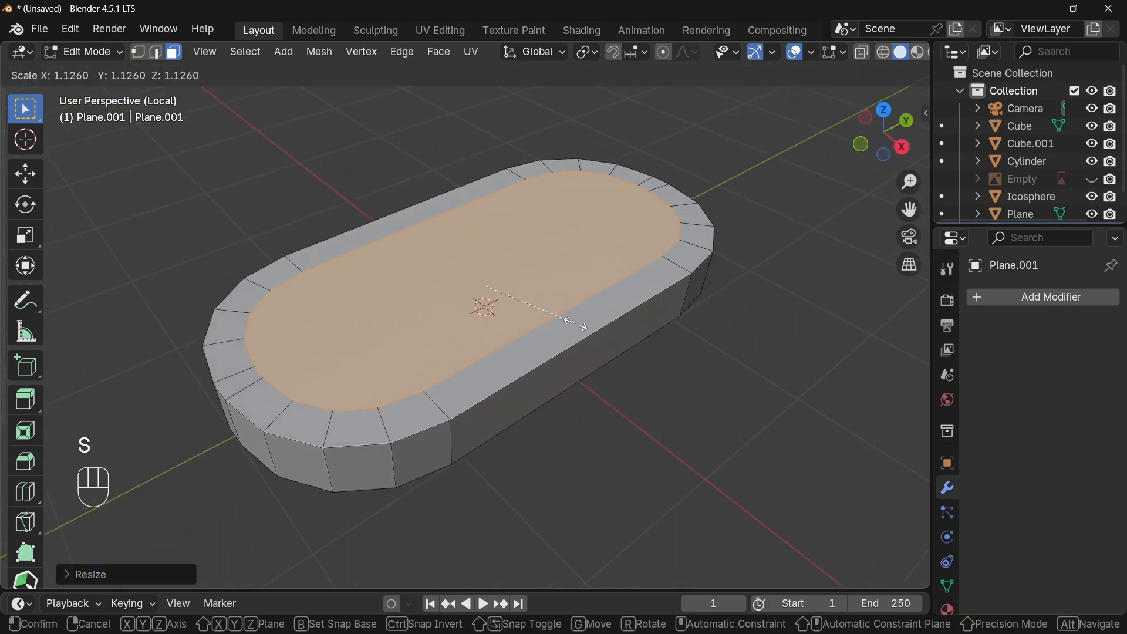
left_click(577, 322)
key("x")
left_click(532, 321)
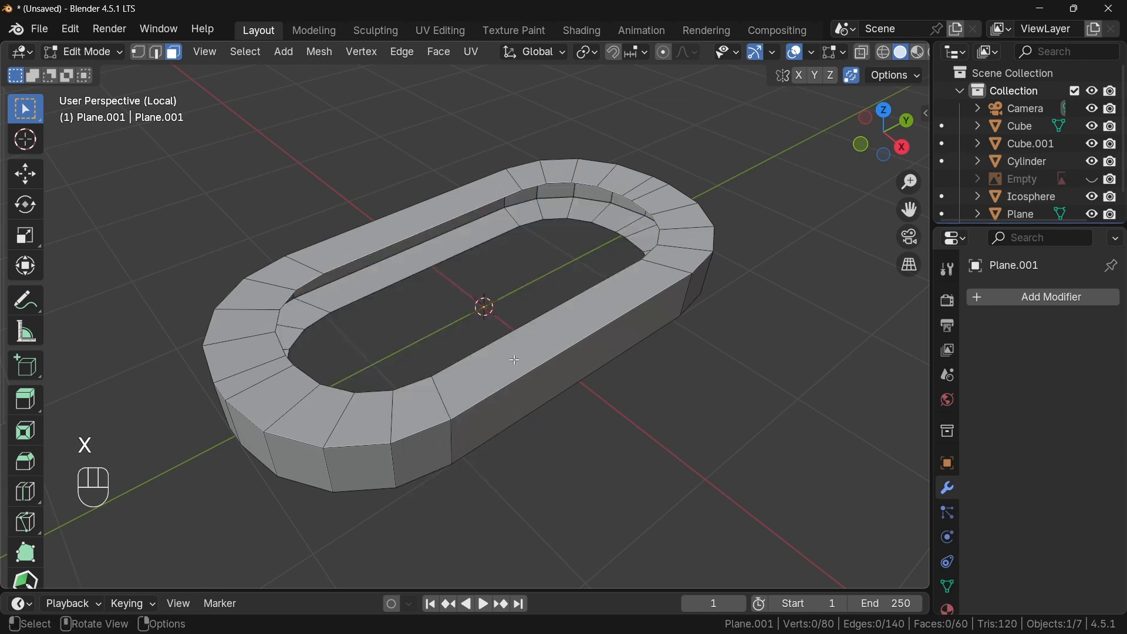
Close the link's inner wall by joining its upper and lower inner edge loops with LoopTools Bridge.
left_click(561, 189, "alt")
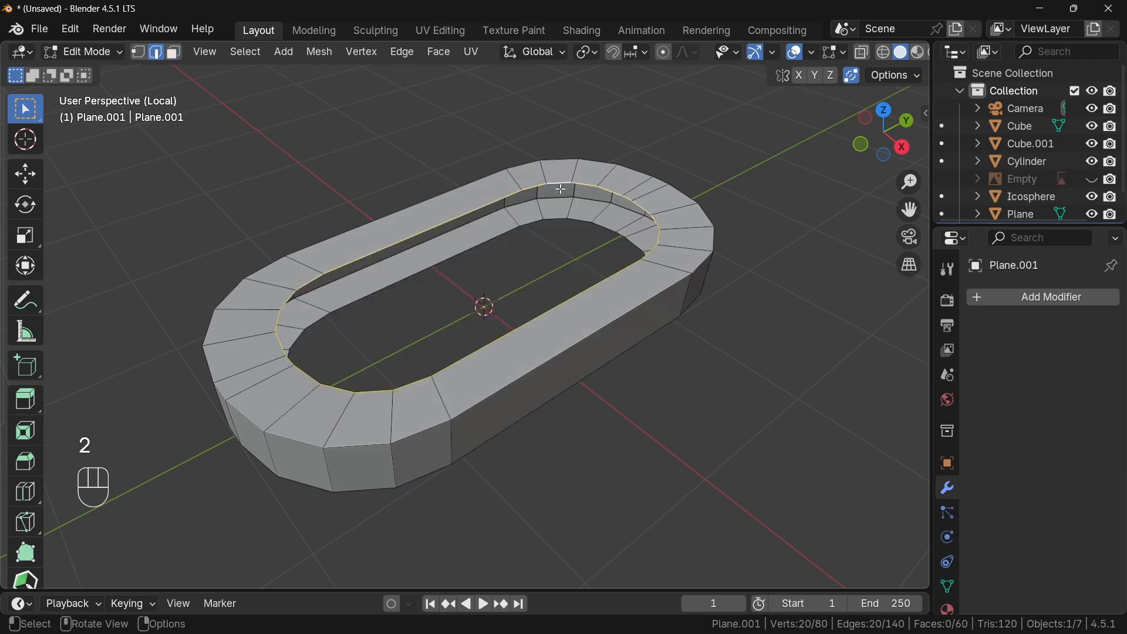
left_click(560, 222, "alt+shift")
key("ctrl+e")
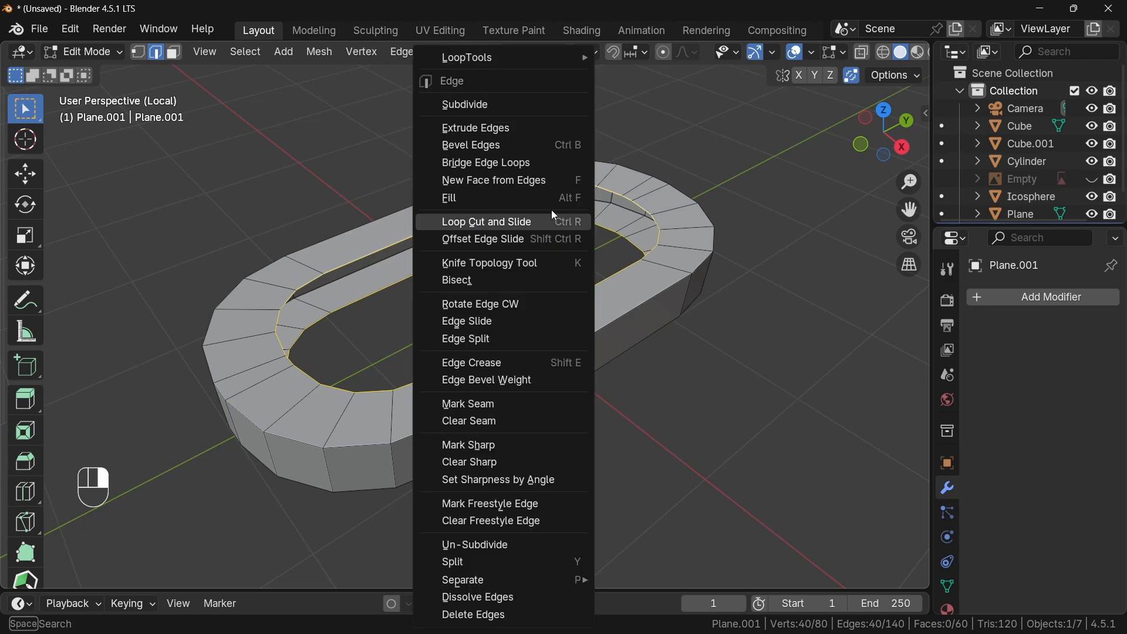
mouse_move(536, 54)
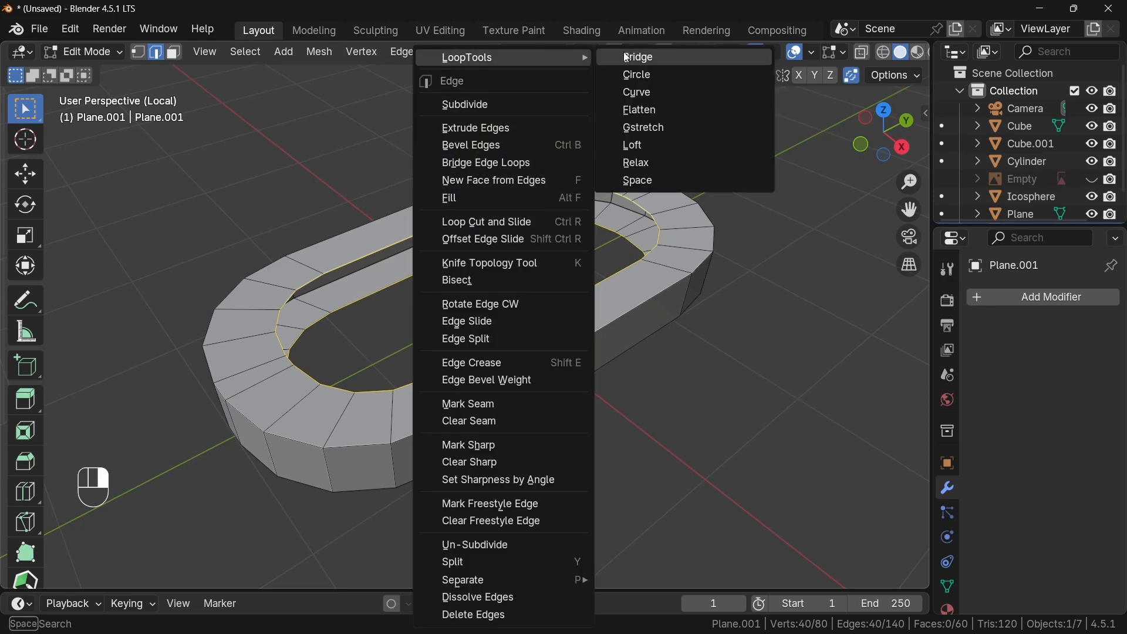
left_click(626, 55)
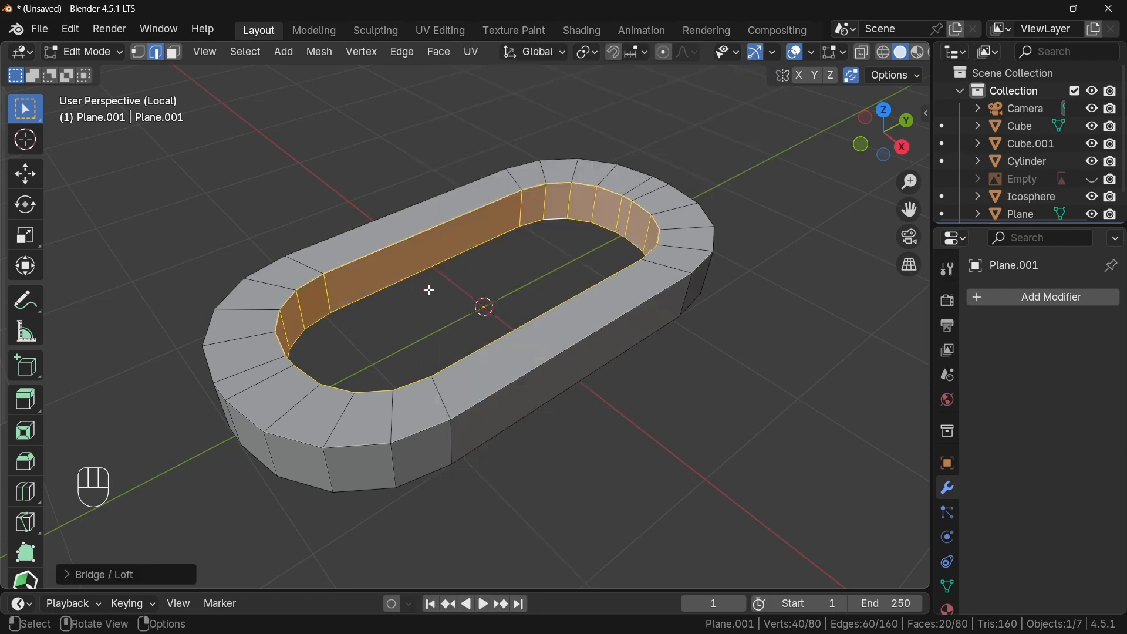
middle_click_drag(479, 287, 499, 306)
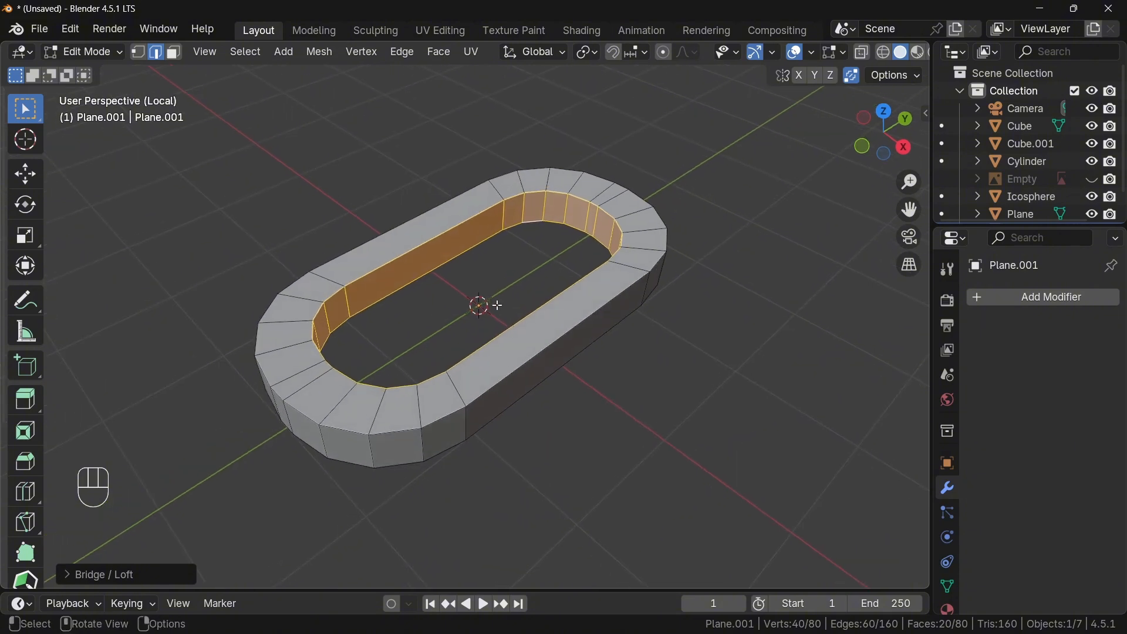
Select all the link's sharp edges and bevel them by about 0.02 m with 2 segments.
left_click(376, 214)
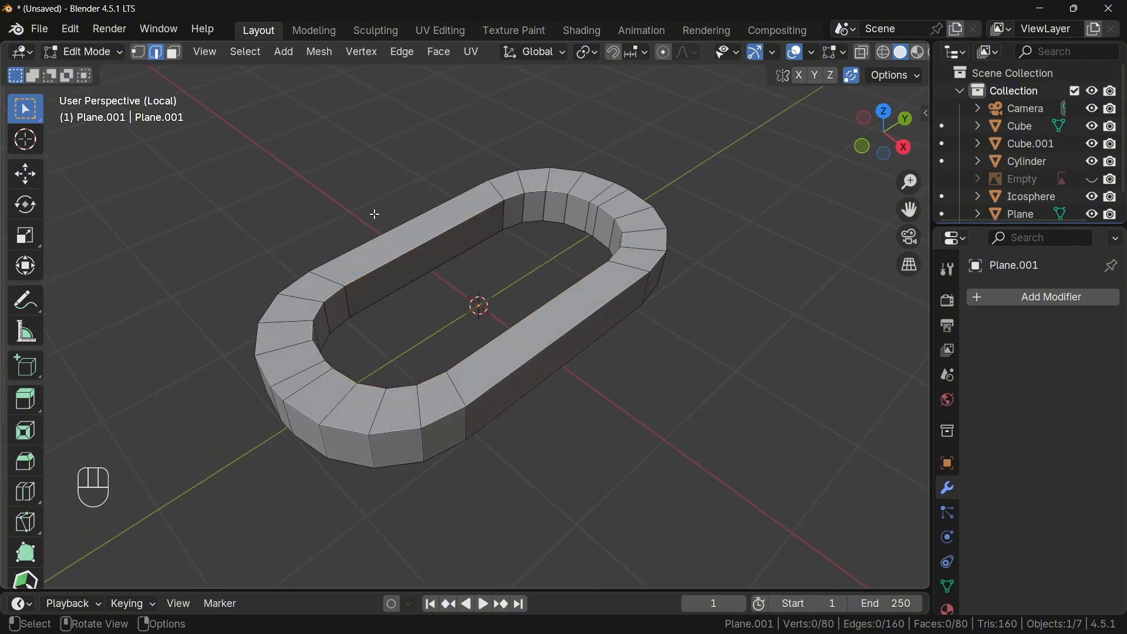
left_click(245, 53)
left_click(301, 349)
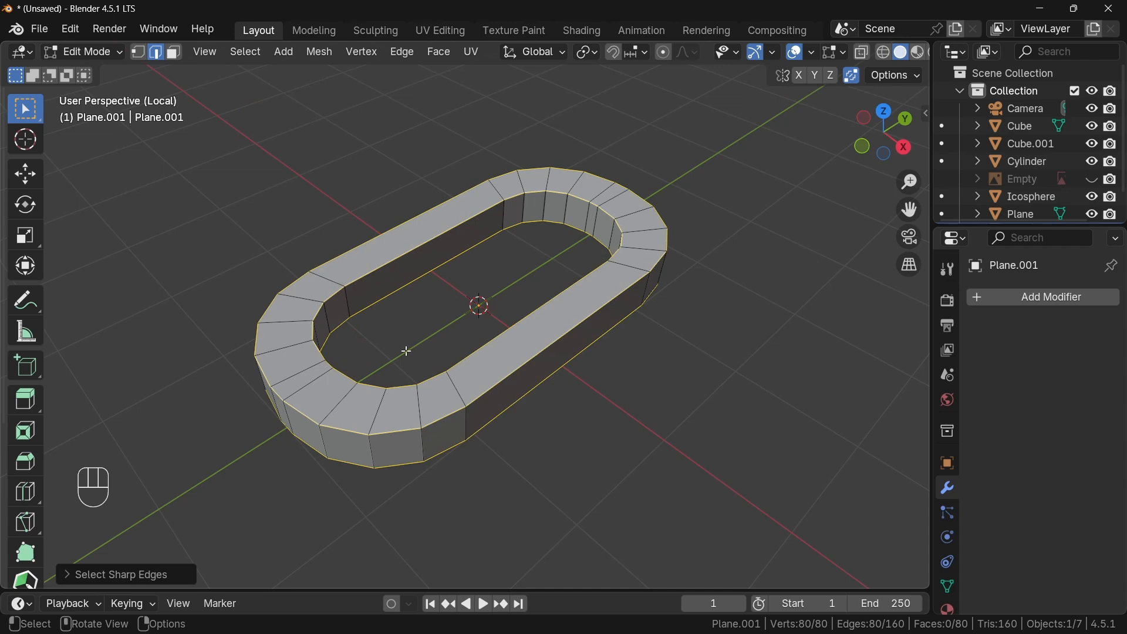
middle_click_drag(426, 445, 506, 373)
scroll(506, 373, "up", 1)
key("ctrl+b")
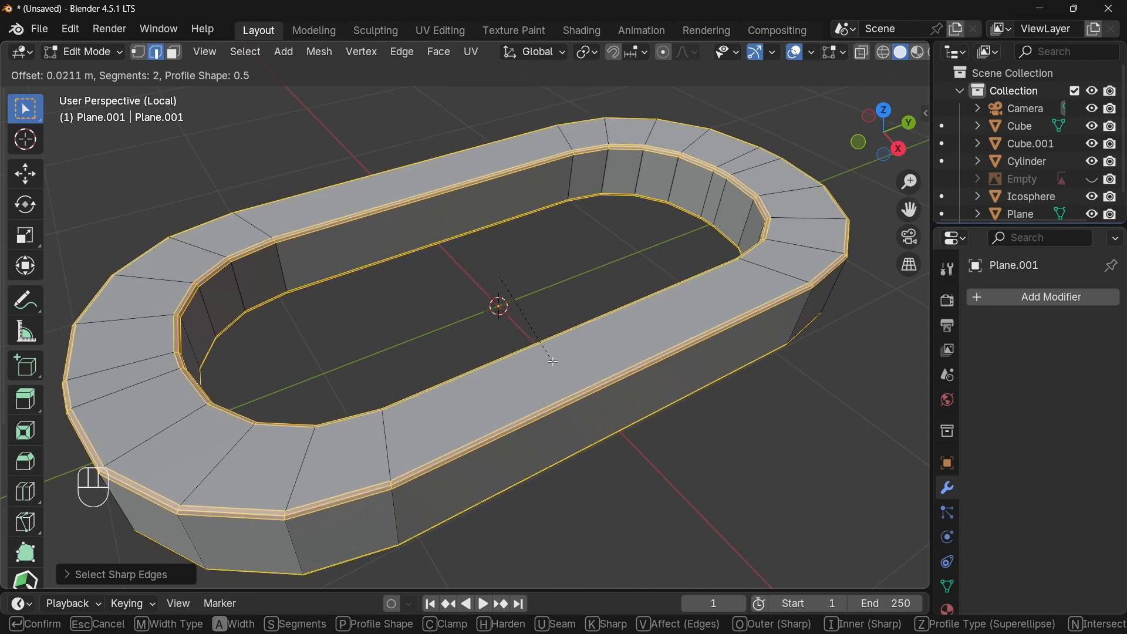
left_click(554, 361)
scroll(529, 347, "down", 2)
key("Tab")
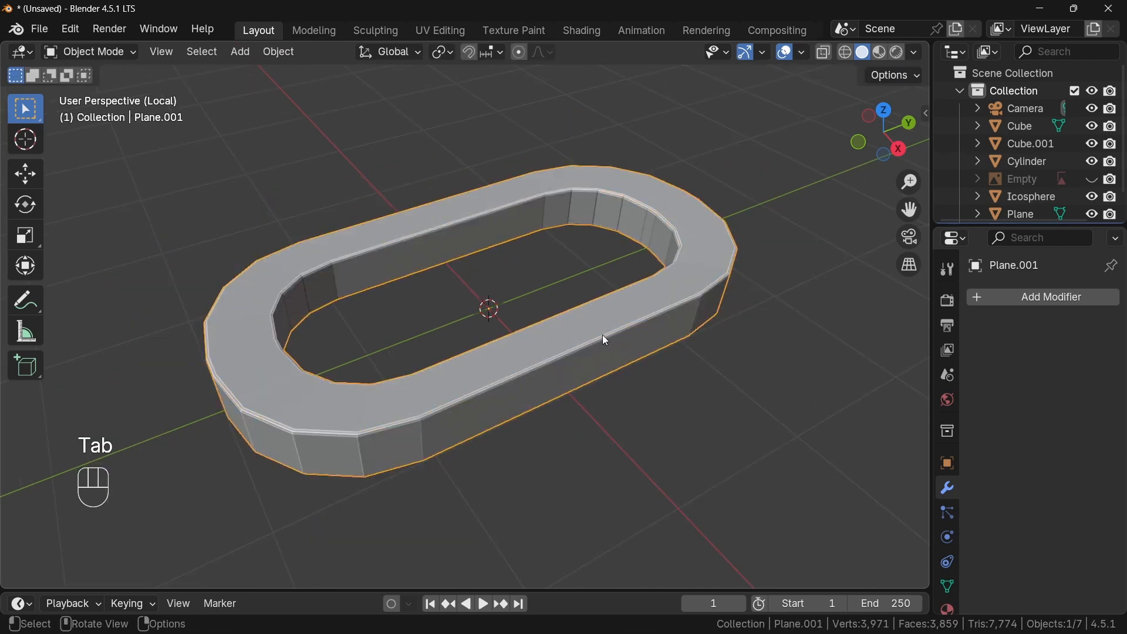
Add a level 2 Subdivision Surface modifier to the link and leave local view.
key("ctrl+2")
key("x")
left_click(599, 346)
key("KP_Divide")
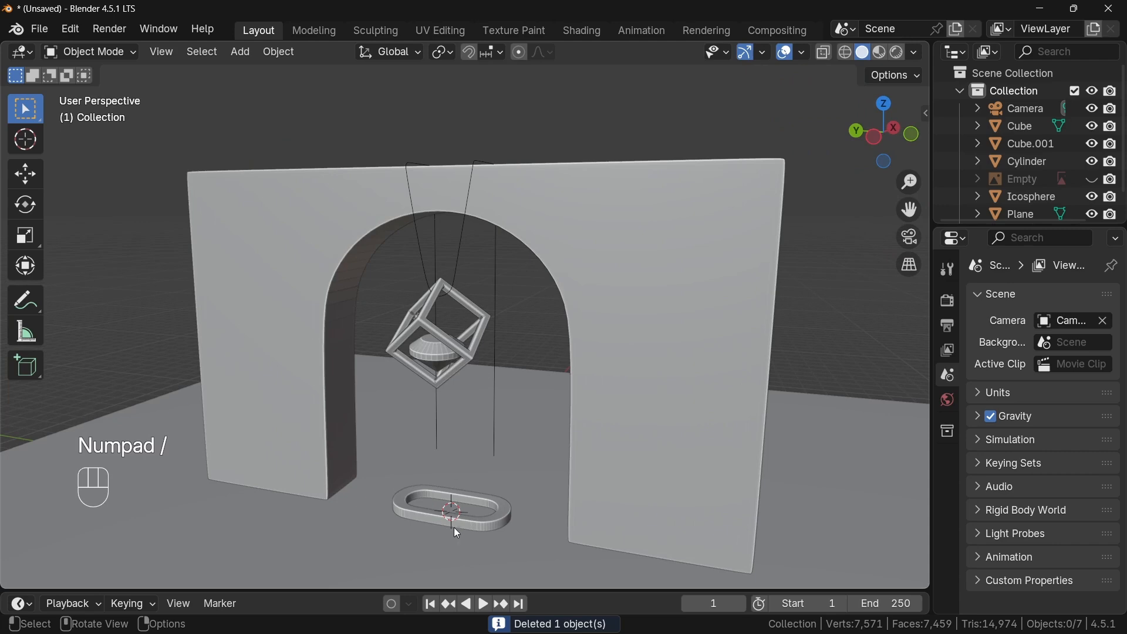
Scale the link down to about 0.3 and raise it slightly along Z above the floor.
left_click(515, 522)
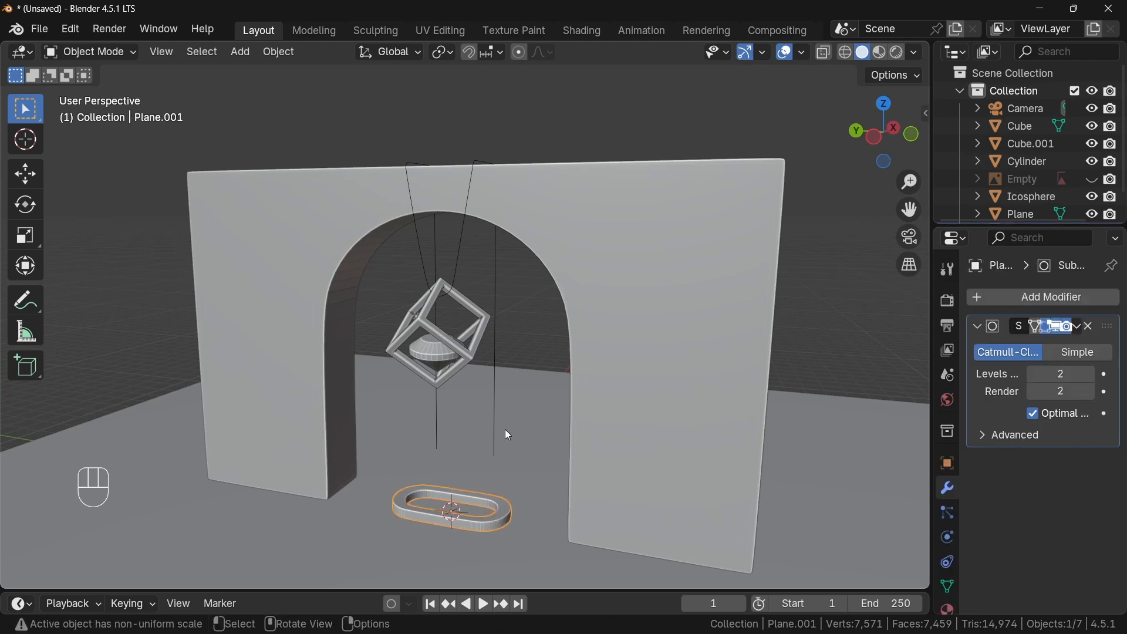
key("s")
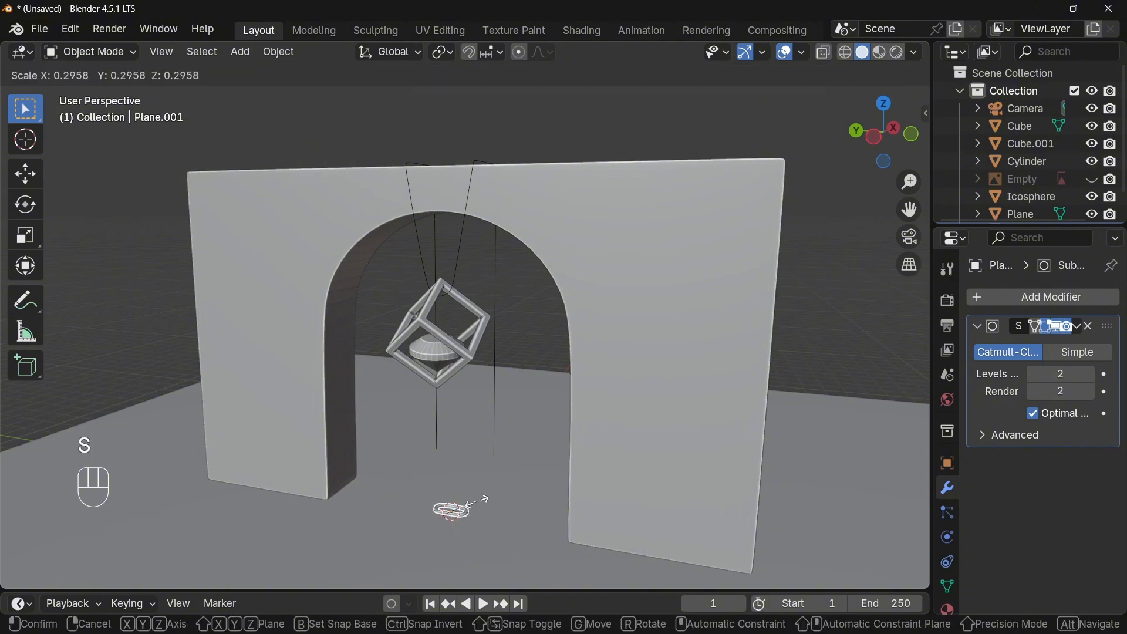
left_click(467, 513)
key("g")
key("z")
left_click(470, 510)
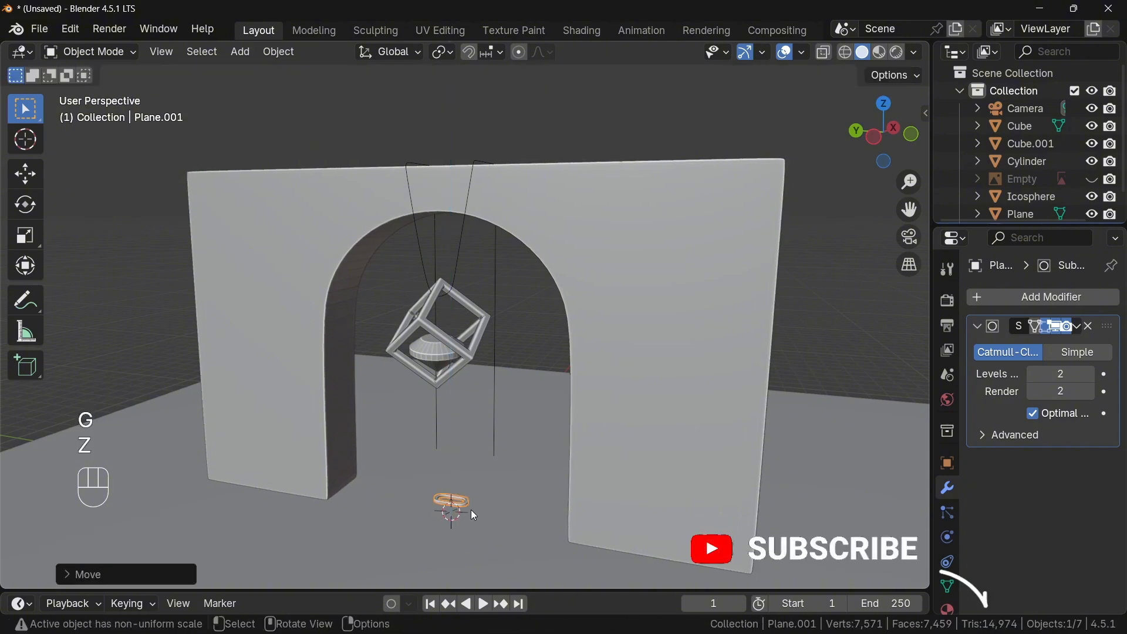
Apply the link's scale and try to convert the cord to a curve.
key("ctrl+a")
left_click(391, 393)
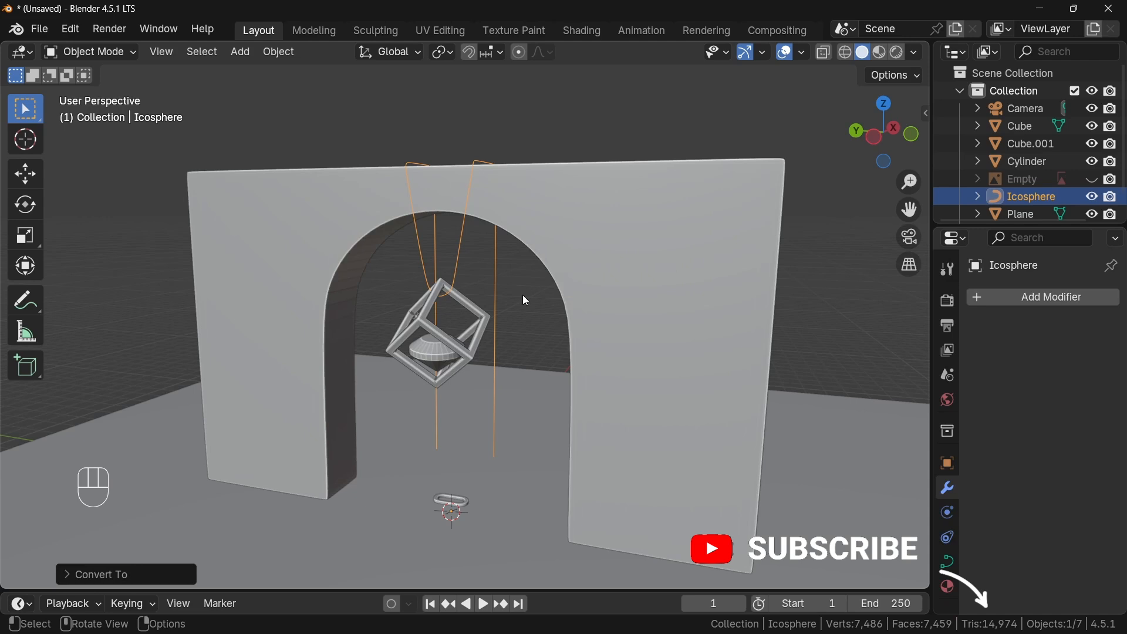
Rename the cord object, entering a name that begins with "ch".
scroll(1039, 176, "down", 1)
double_click(1036, 180)
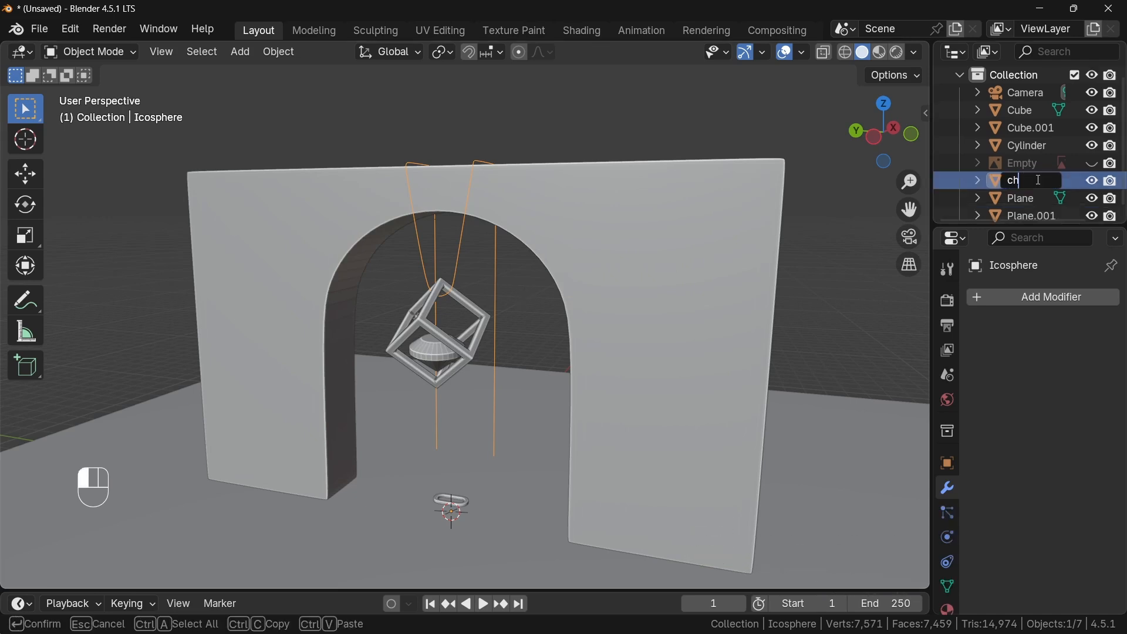